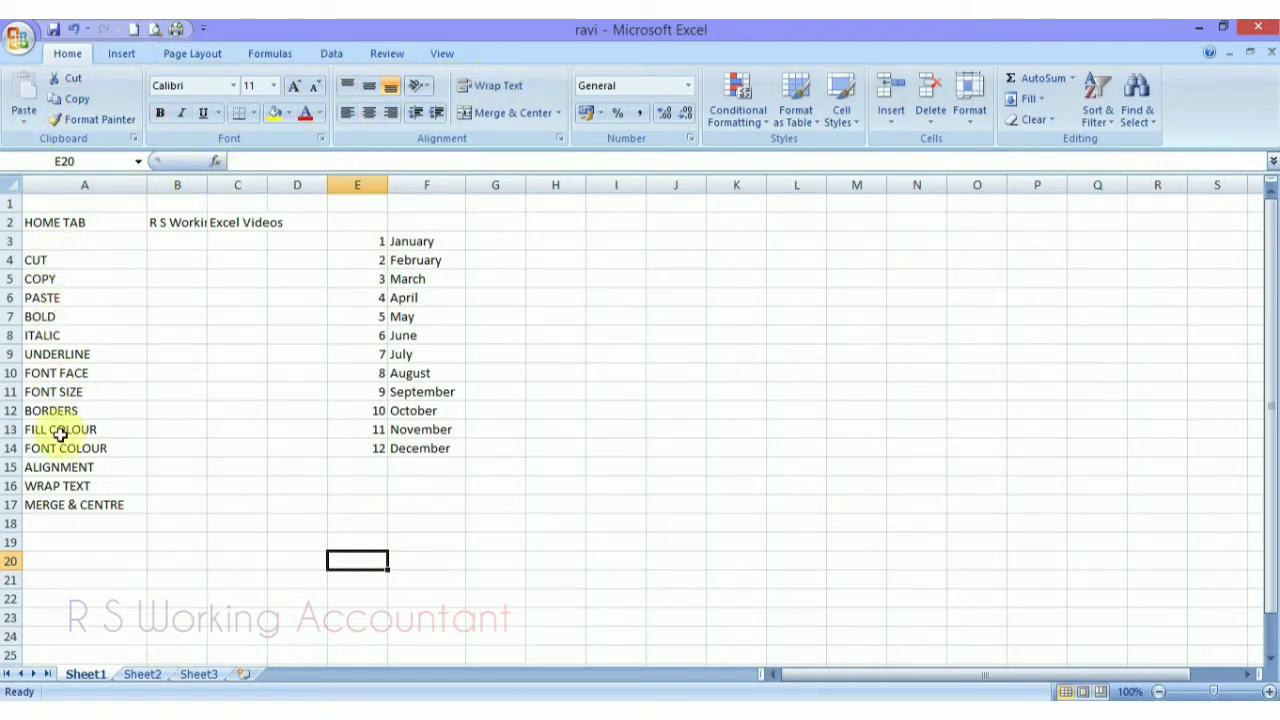
- Copy January from F3 into H3 with the ribbon Copy and Paste buttons
click(276, 446)
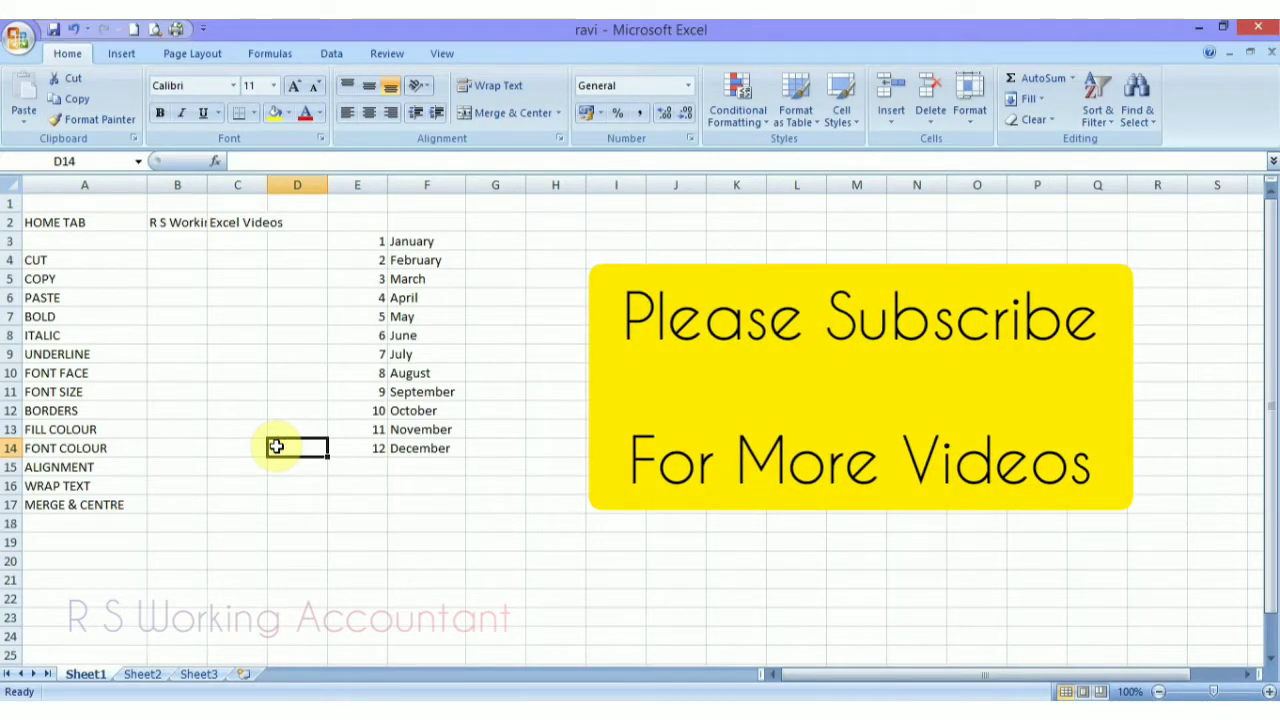
click(68, 225)
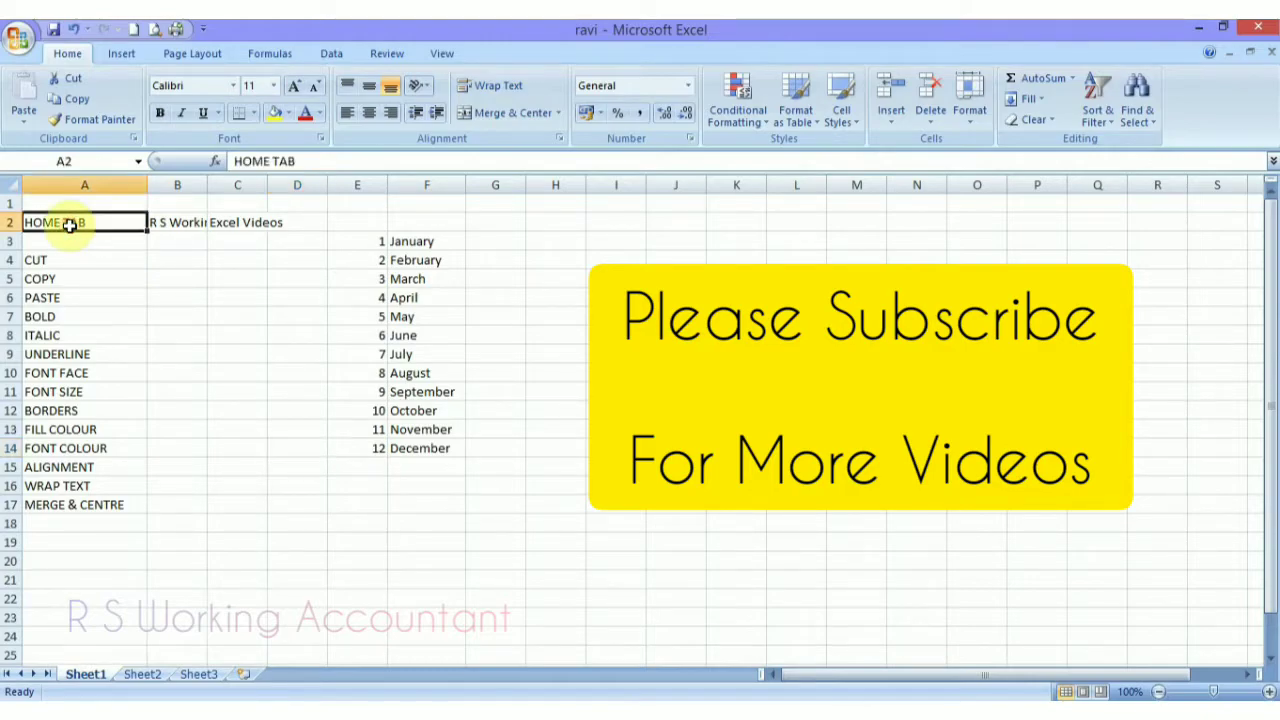
click(80, 103)
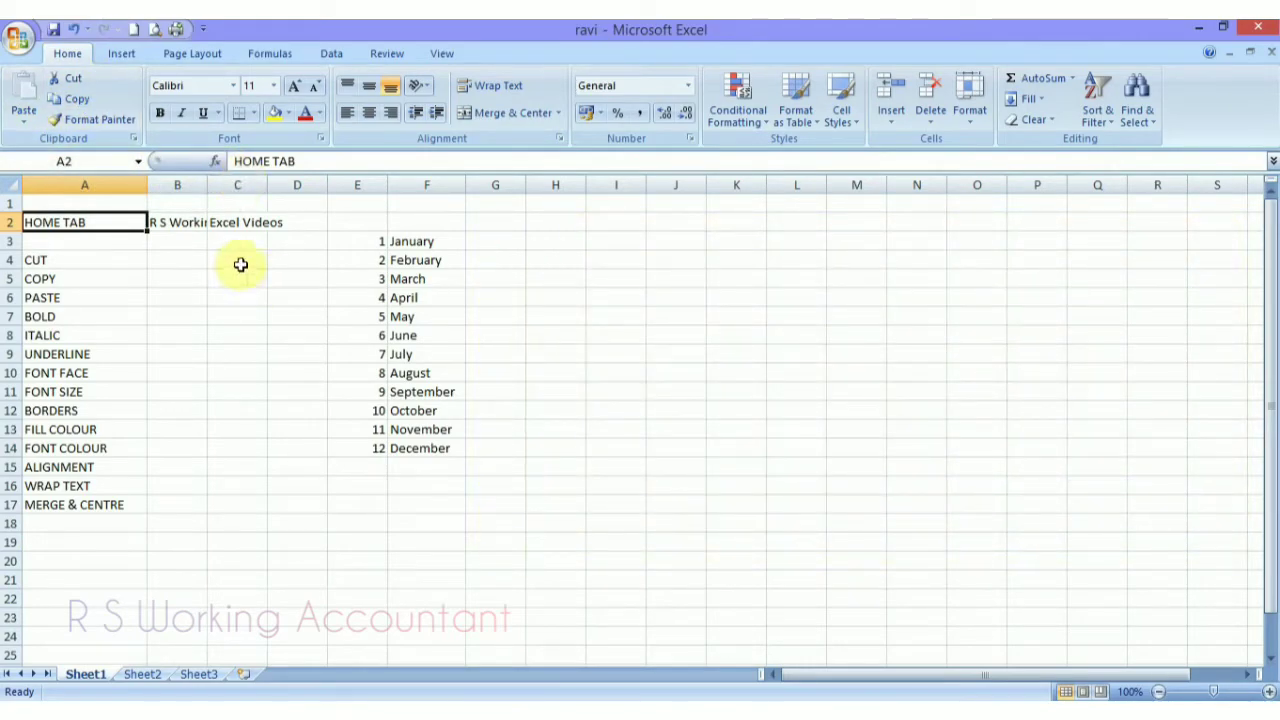
click(426, 244)
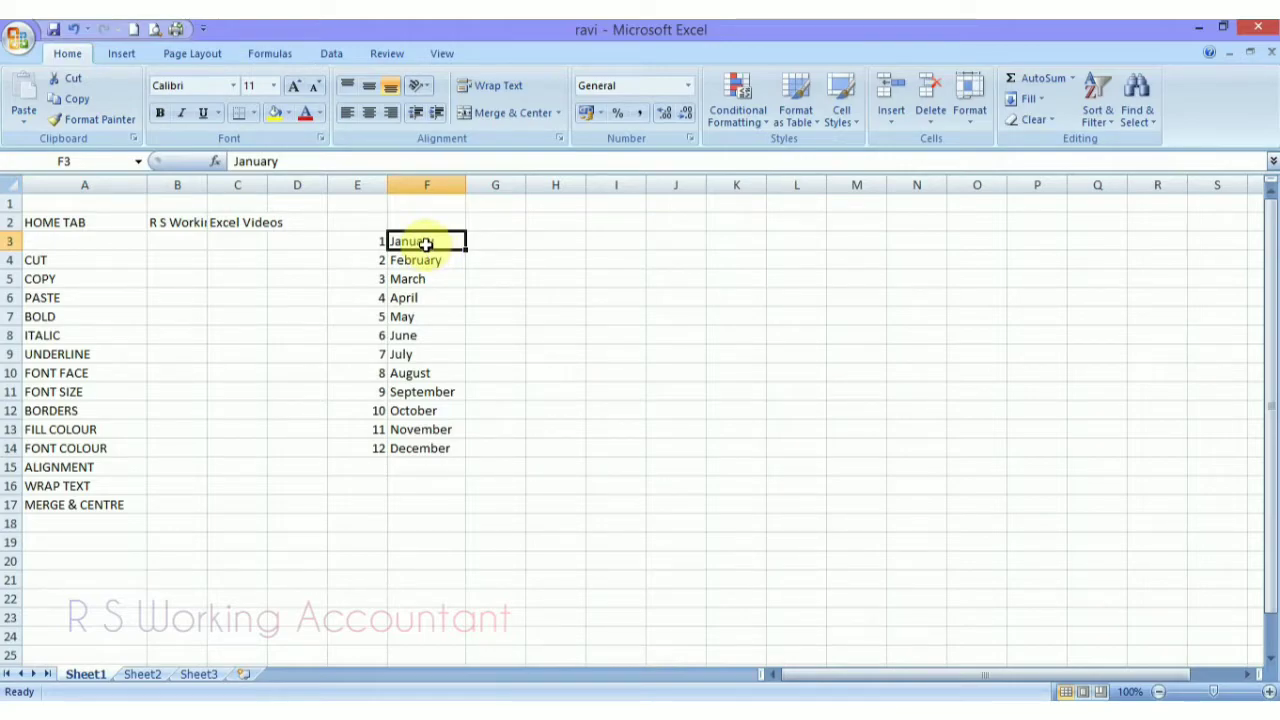
click(70, 99)
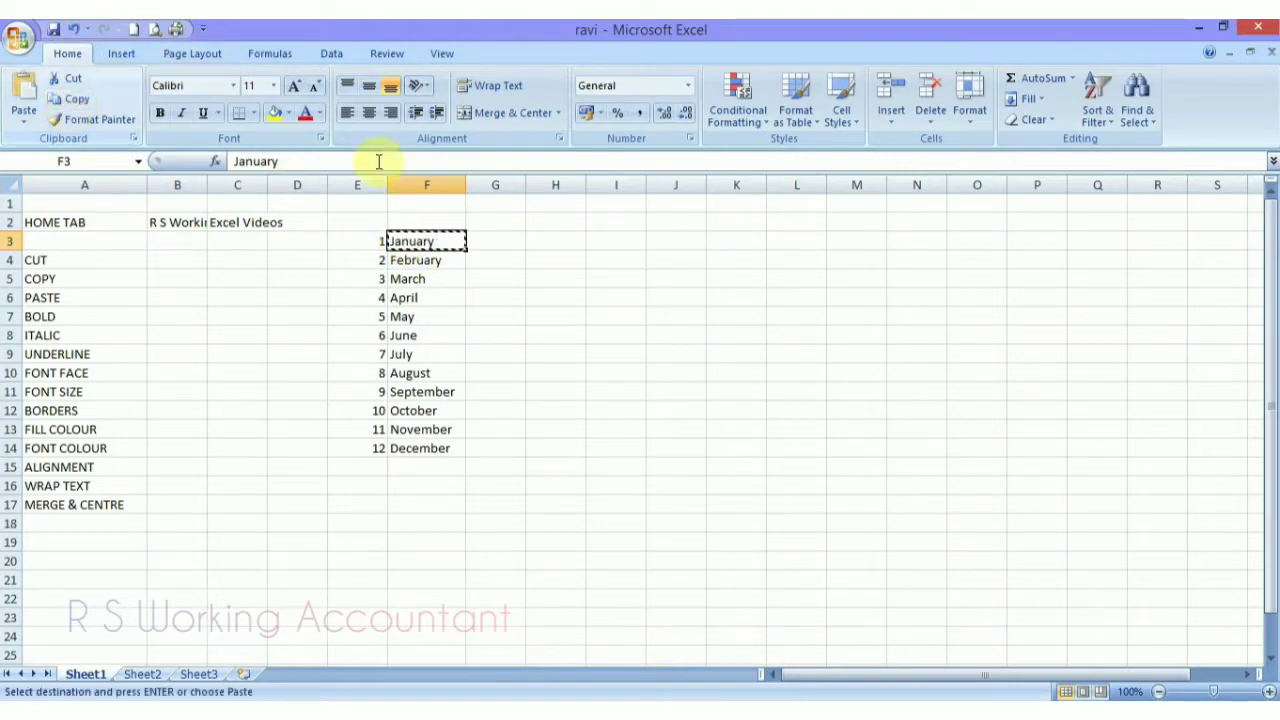
click(560, 239)
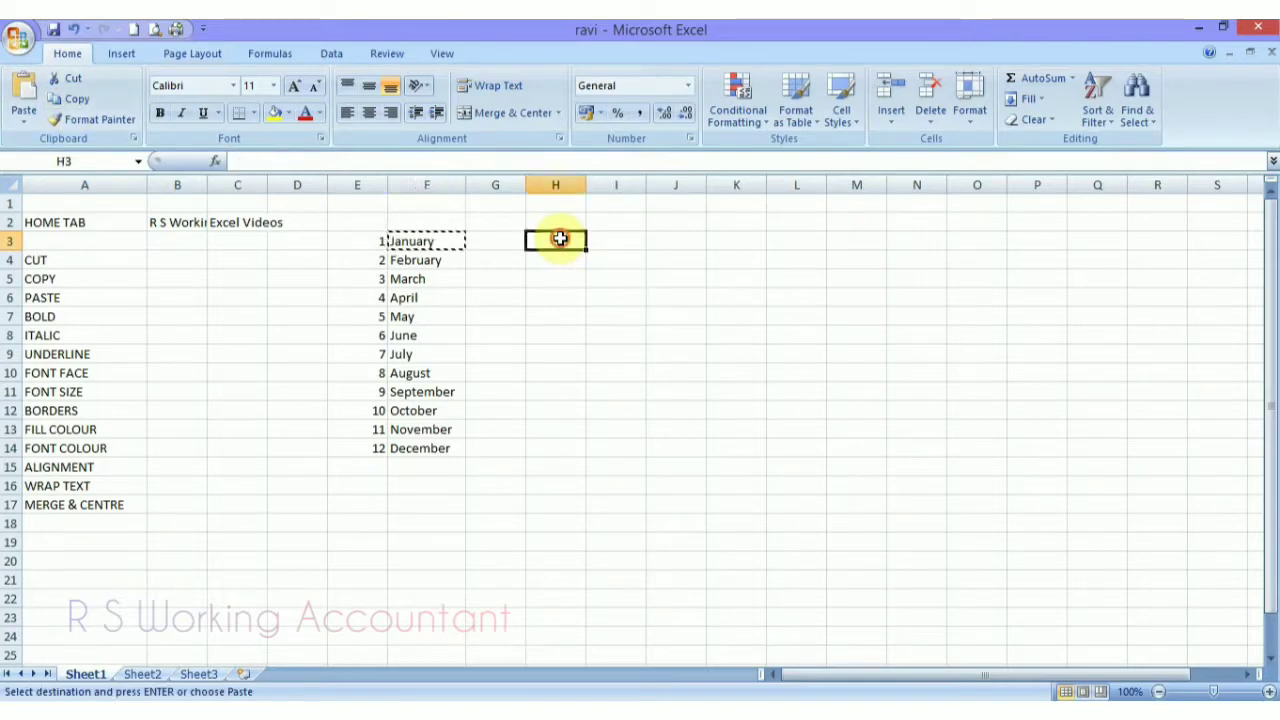
click(27, 96)
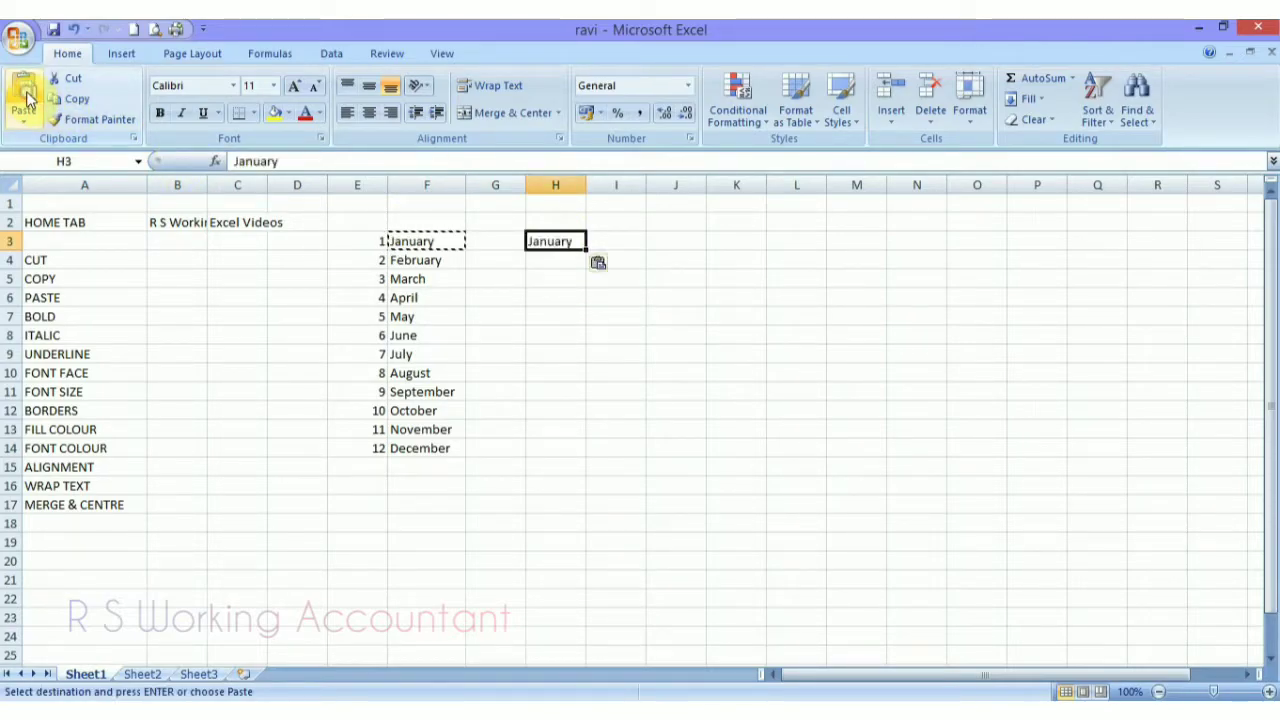
- Copy January from F3 into H4 with Ctrl+C and Ctrl+V
click(544, 260)
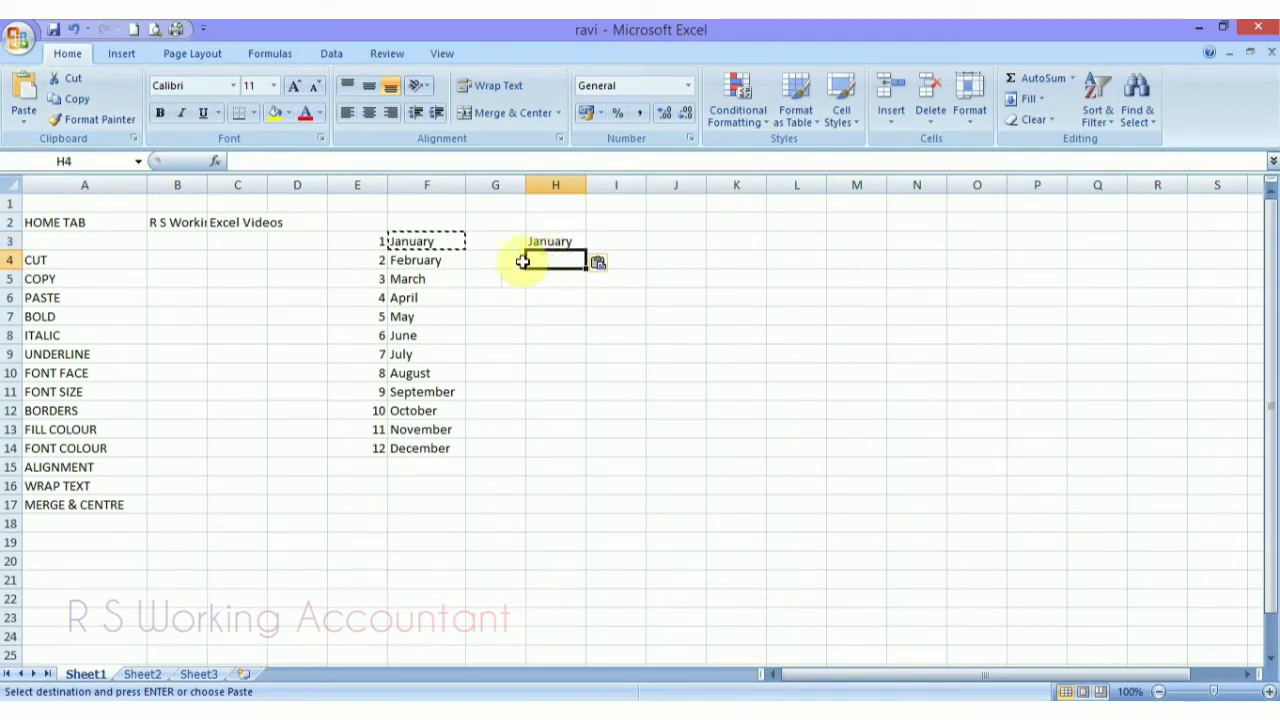
key(Escape)
click(440, 245)
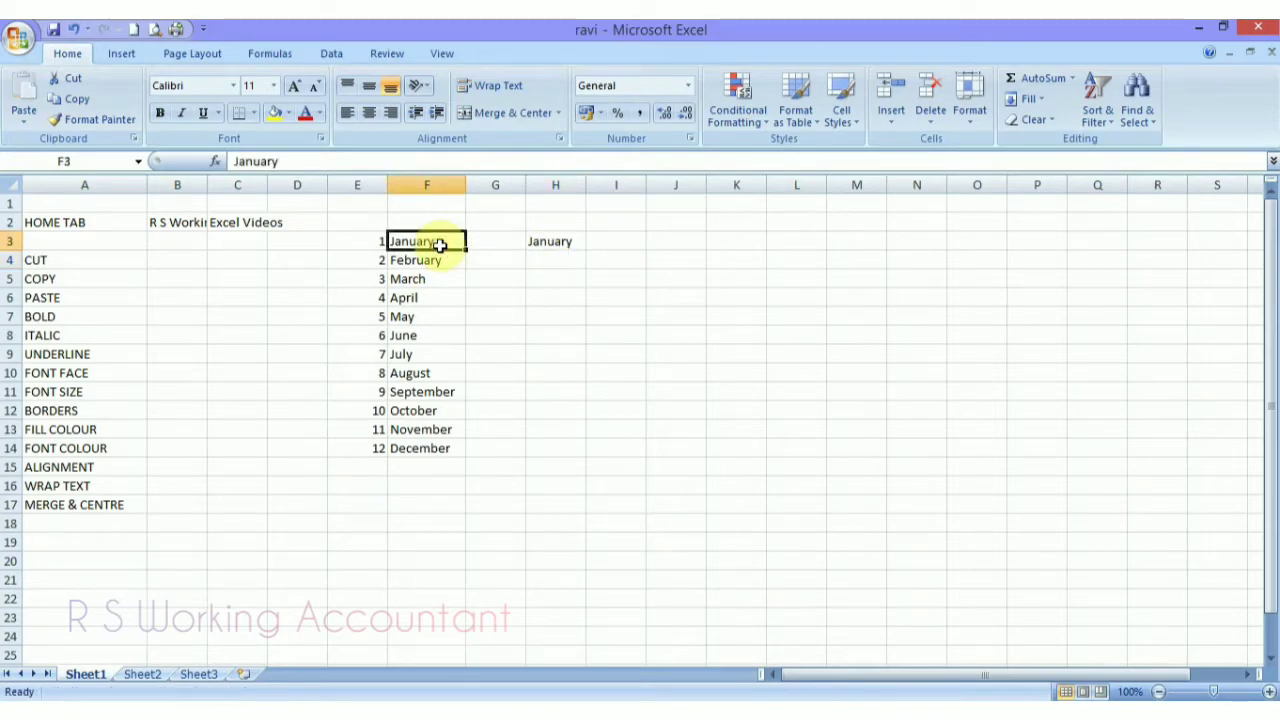
key(ctrl+c)
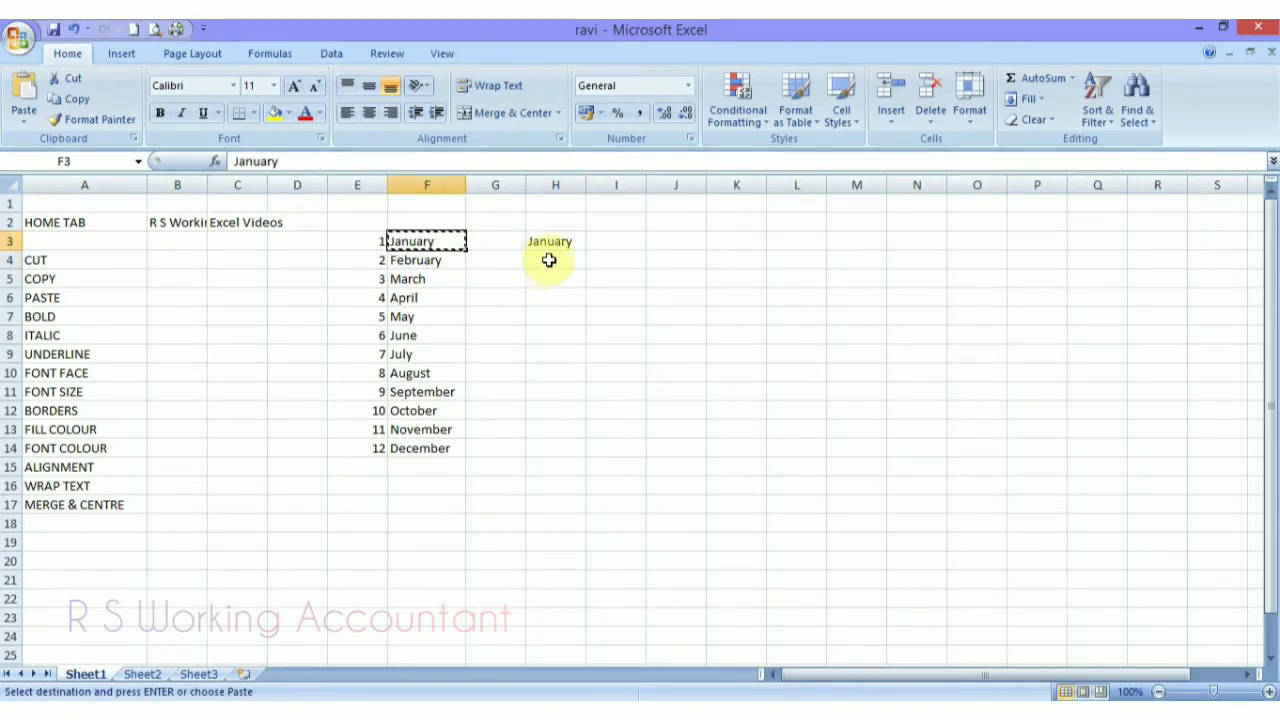
click(549, 260)
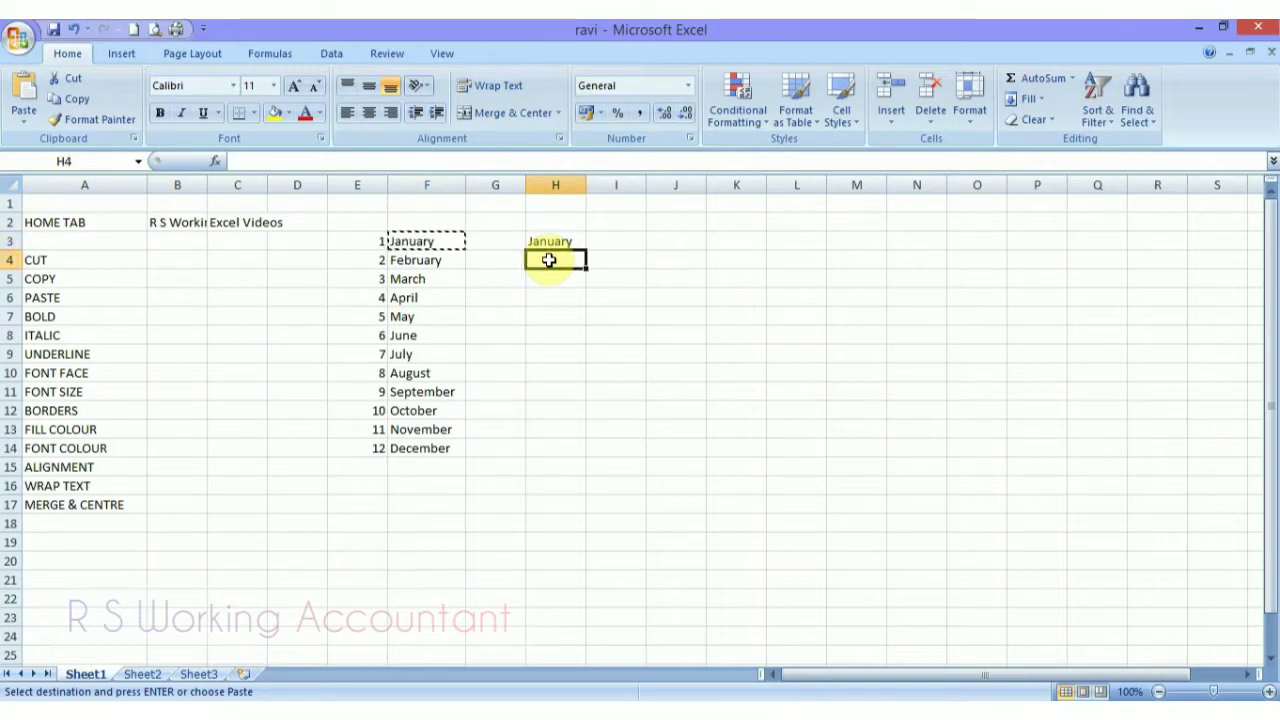
key(ctrl+v)
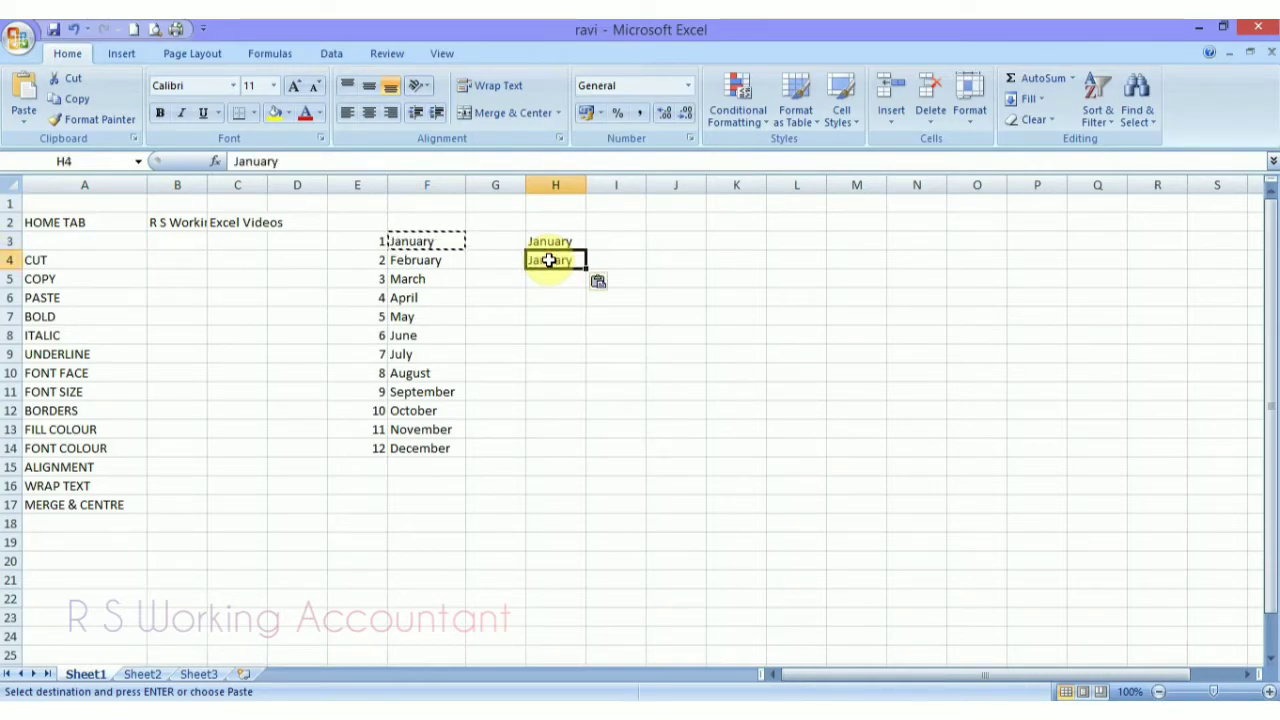
key(Escape)
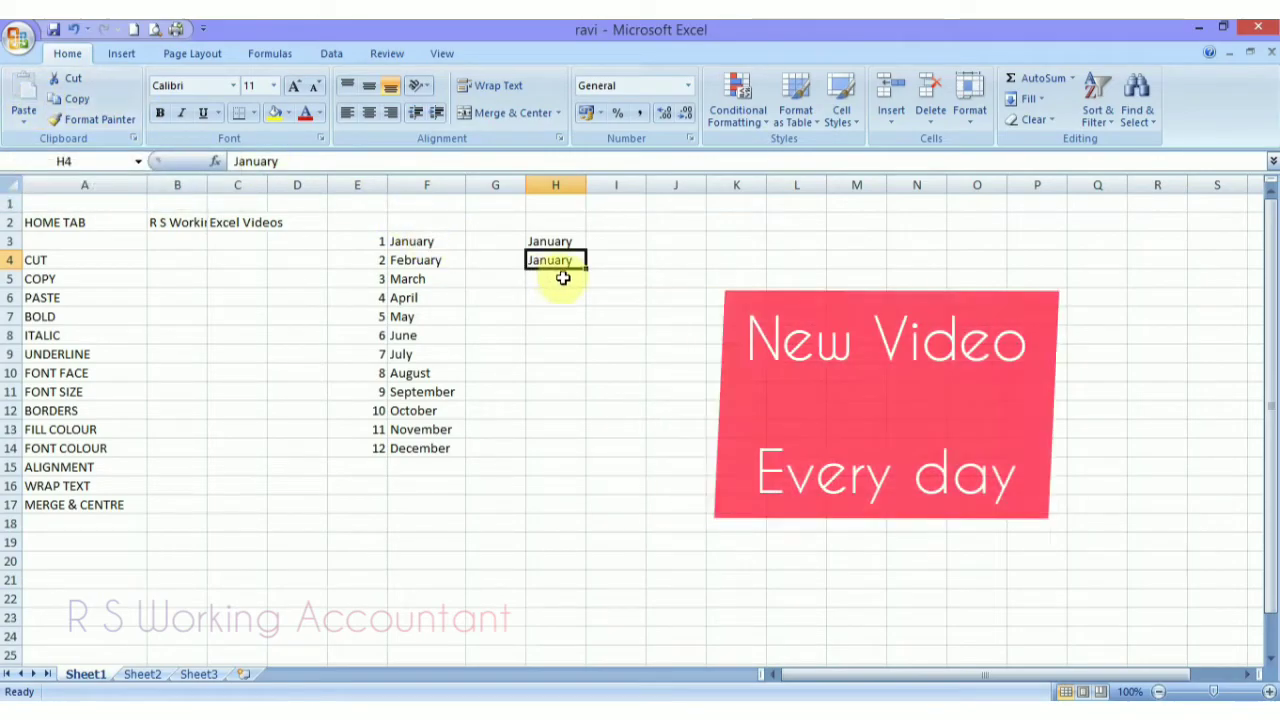
- Cut the January copy from H4 and paste it into H5
click(70, 84)
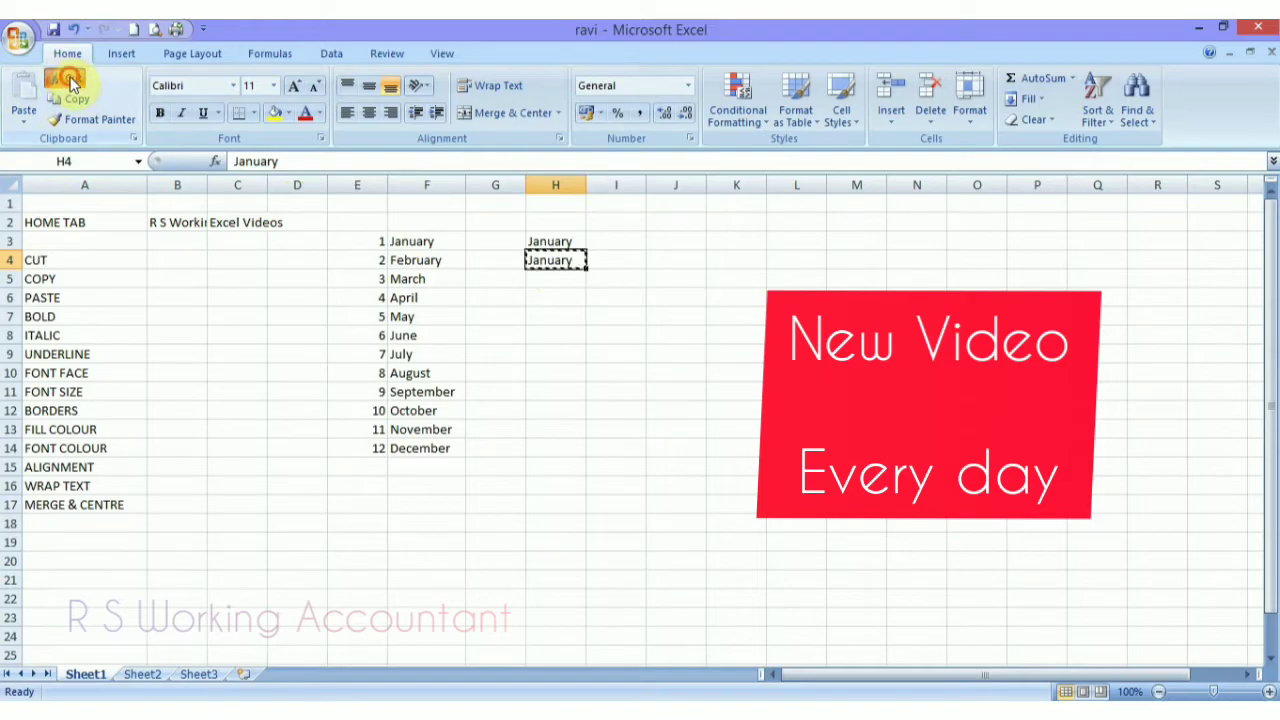
click(538, 281)
key(Return)
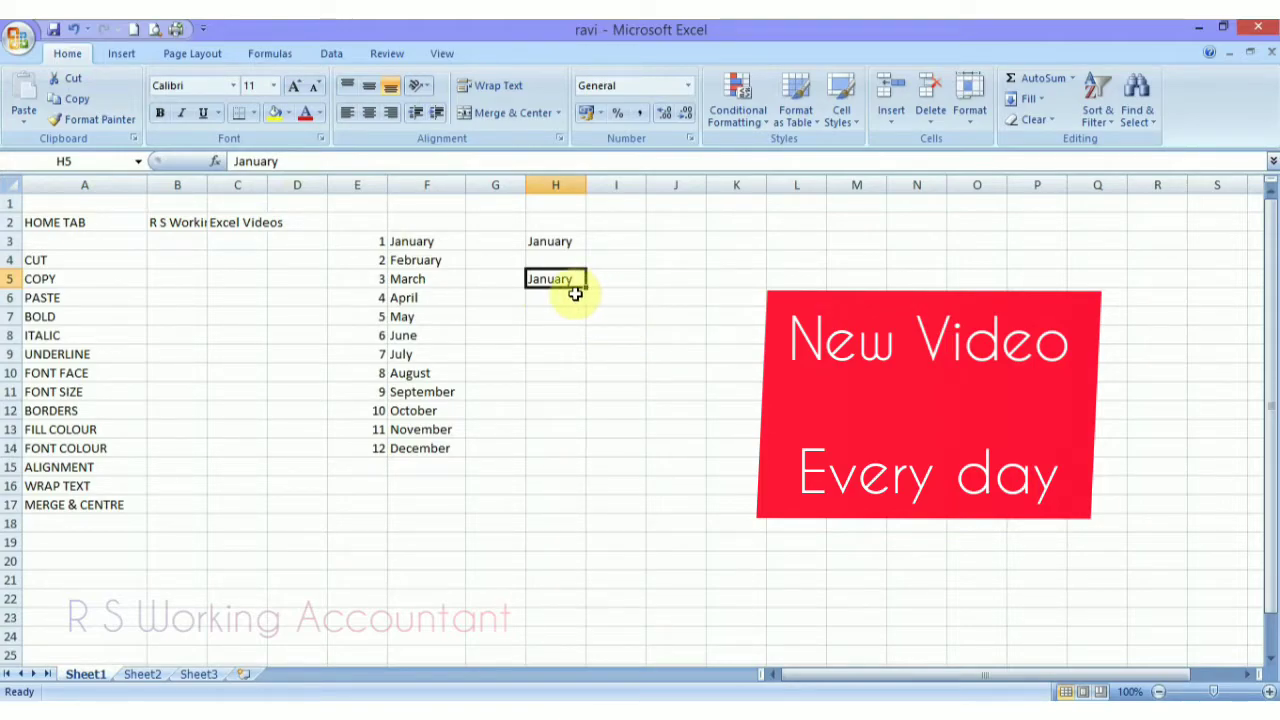
- Move the January from H5 over to J5, then delete it
key(ctrl+c)
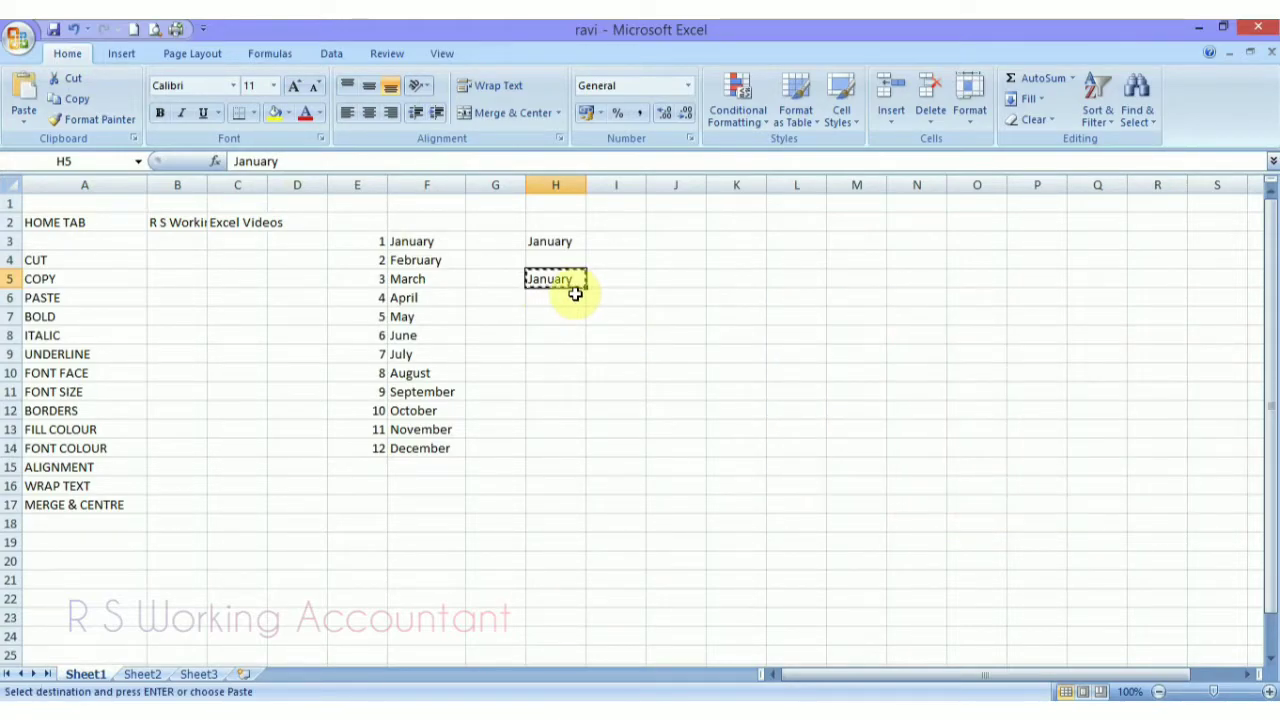
click(561, 300)
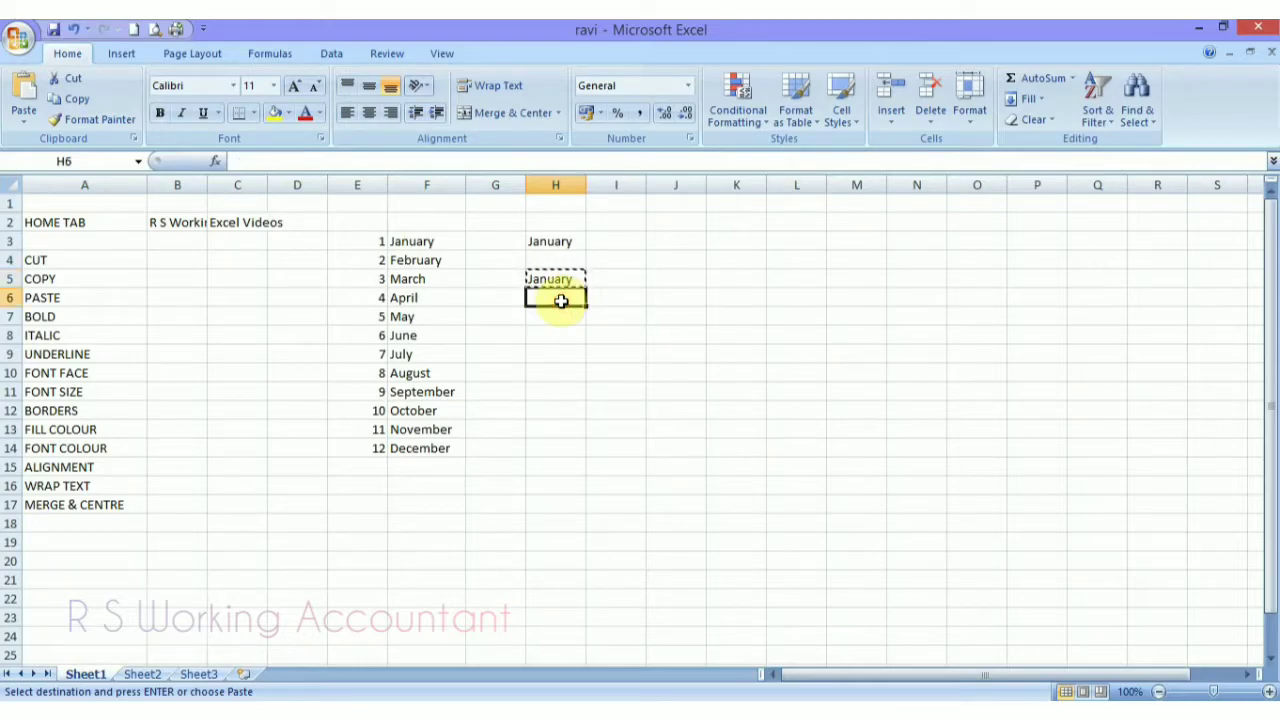
key(Right)
key(Right)
key(Up)
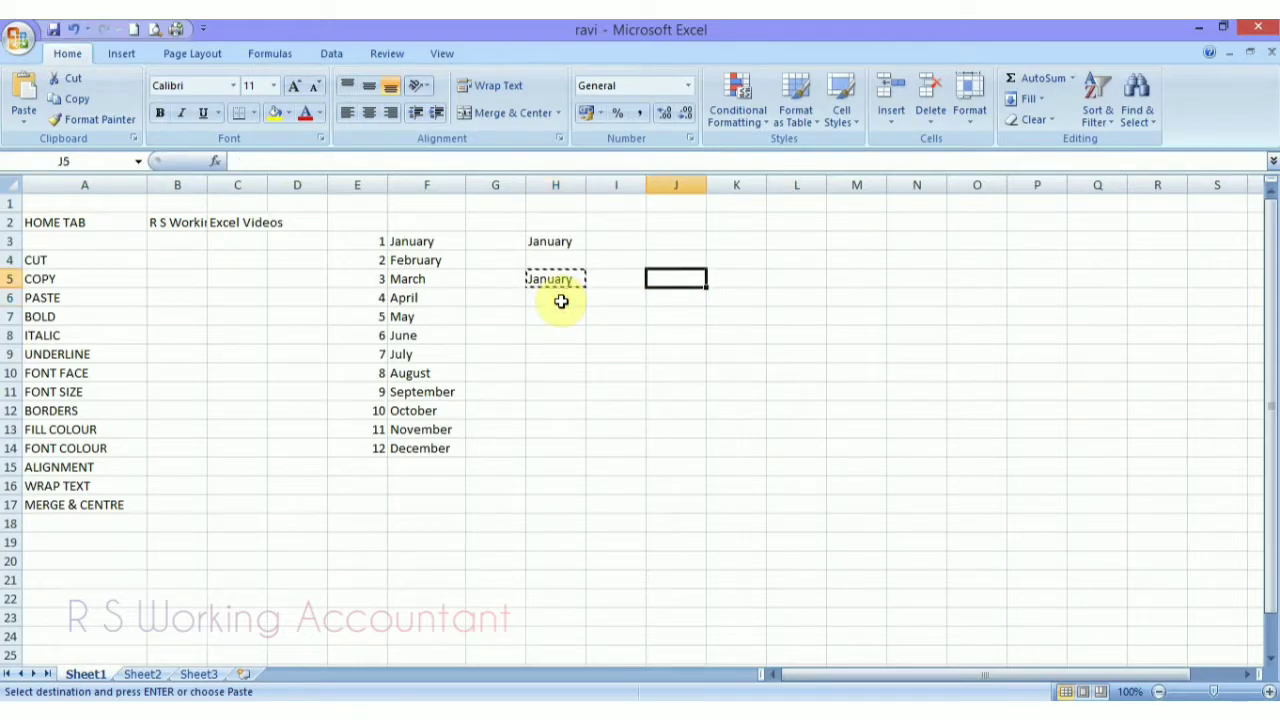
key(Return)
key(Left)
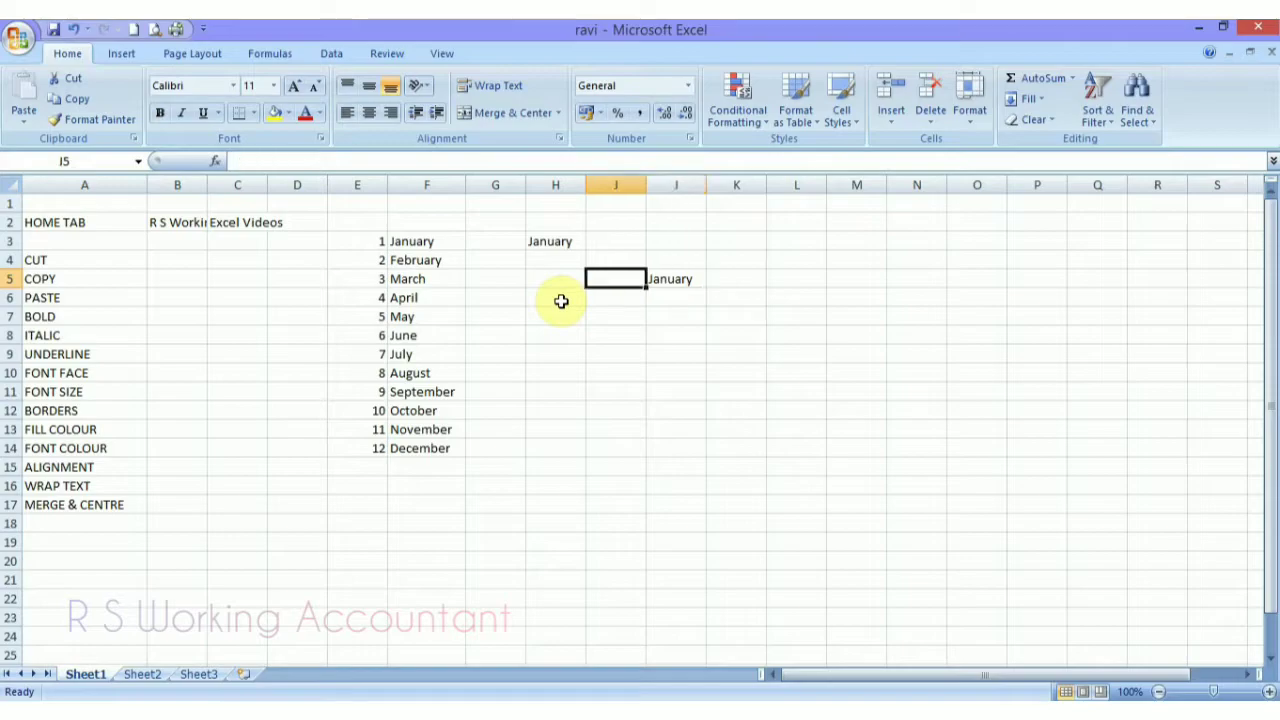
key(Right)
key(Delete)
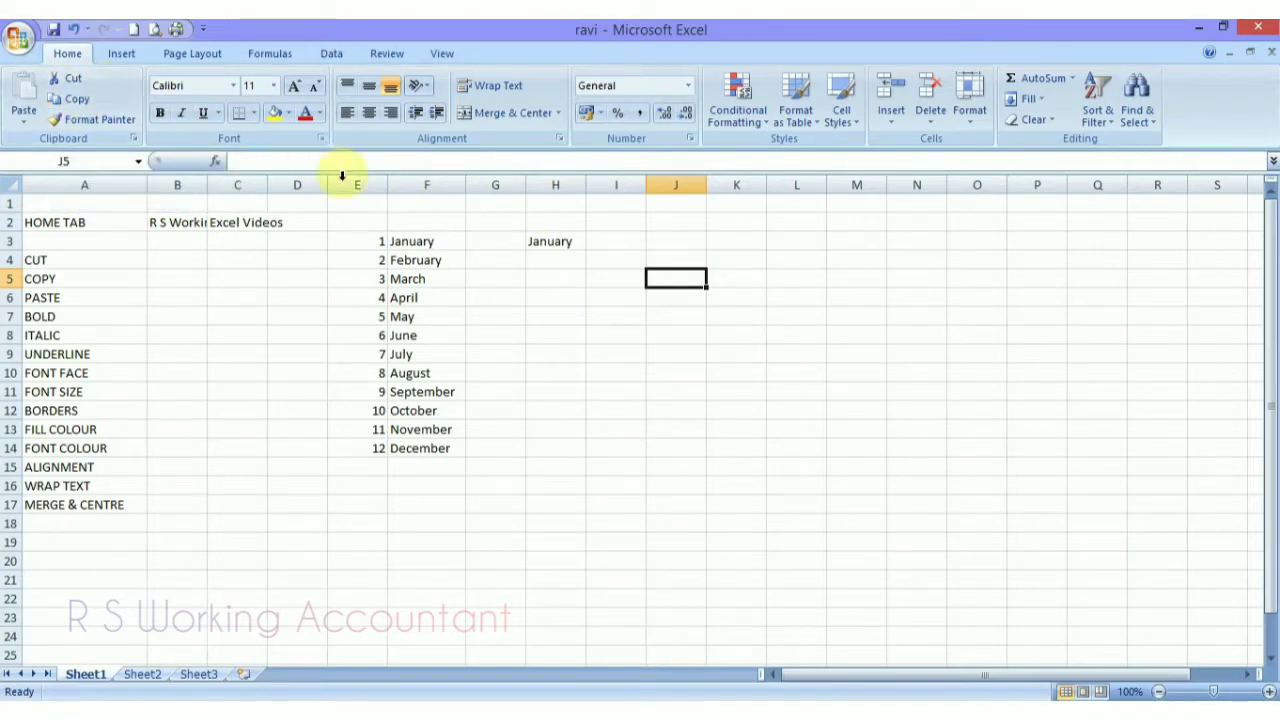
click(37, 262)
- Bold January through April in F3:F6 with the Bold button
key(Down)
key(Down)
key(Down)
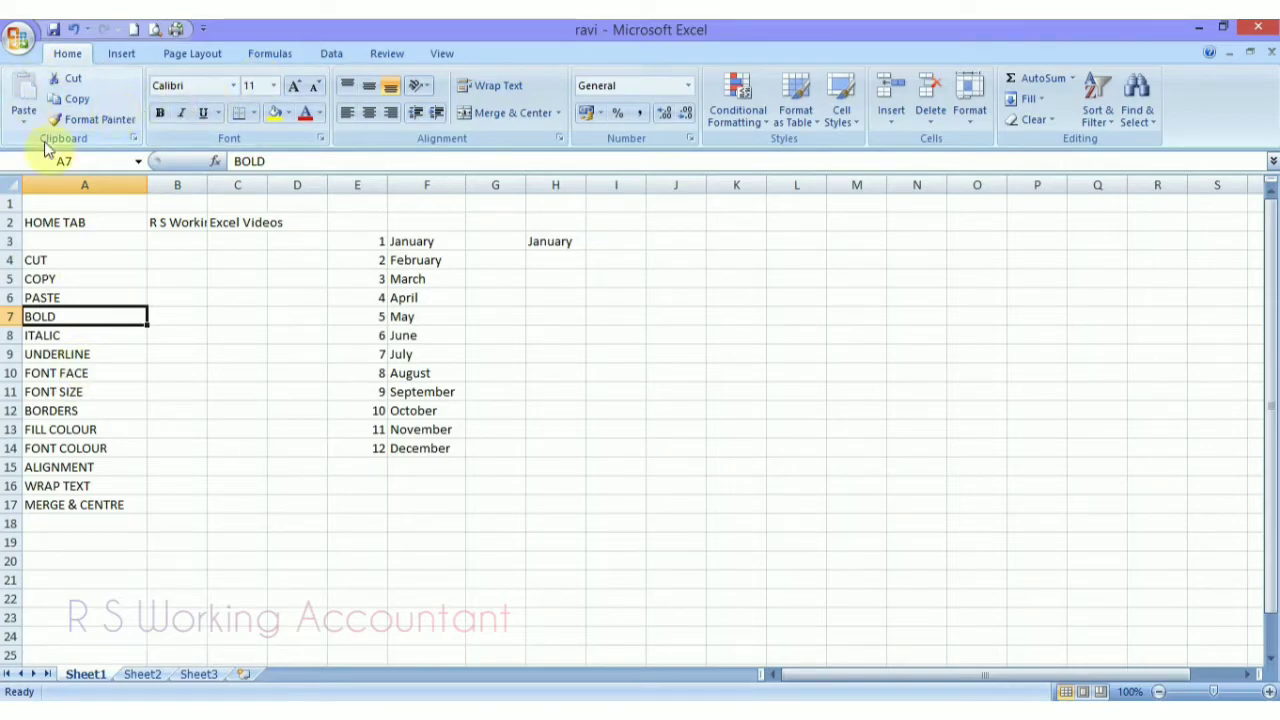
click(422, 258)
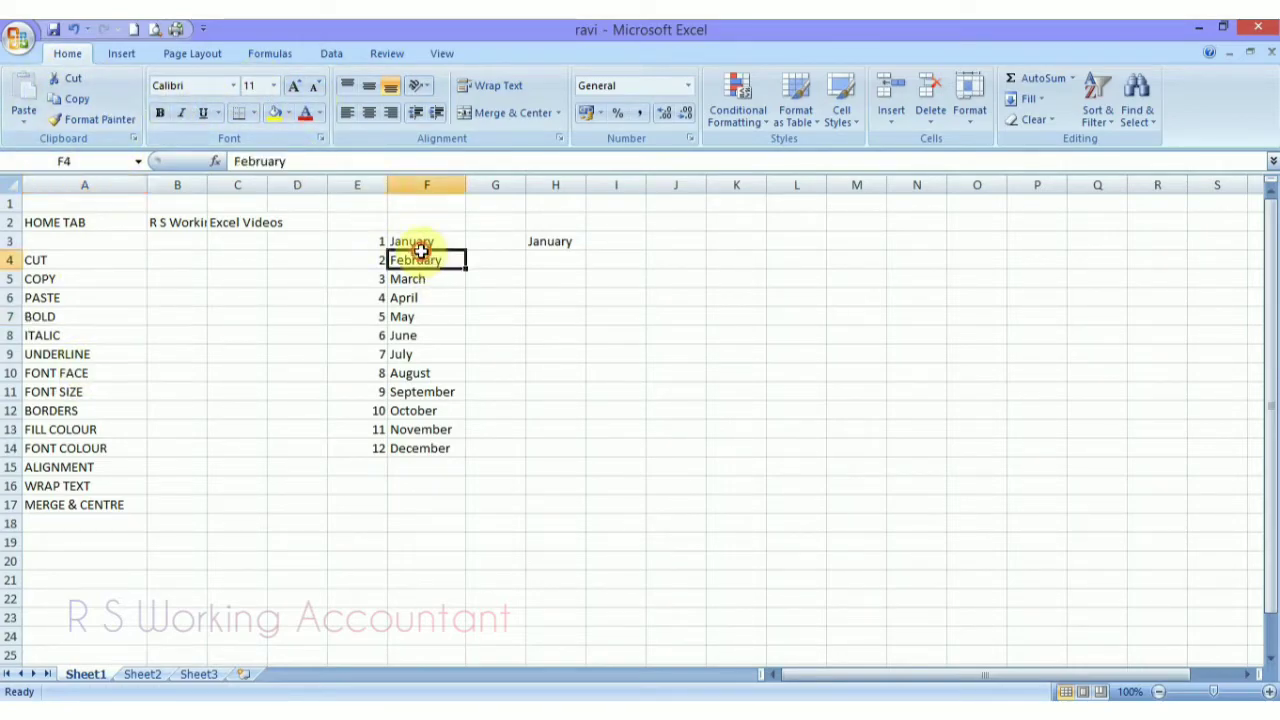
click(411, 242)
key(shift+Down)
key(shift+Down)
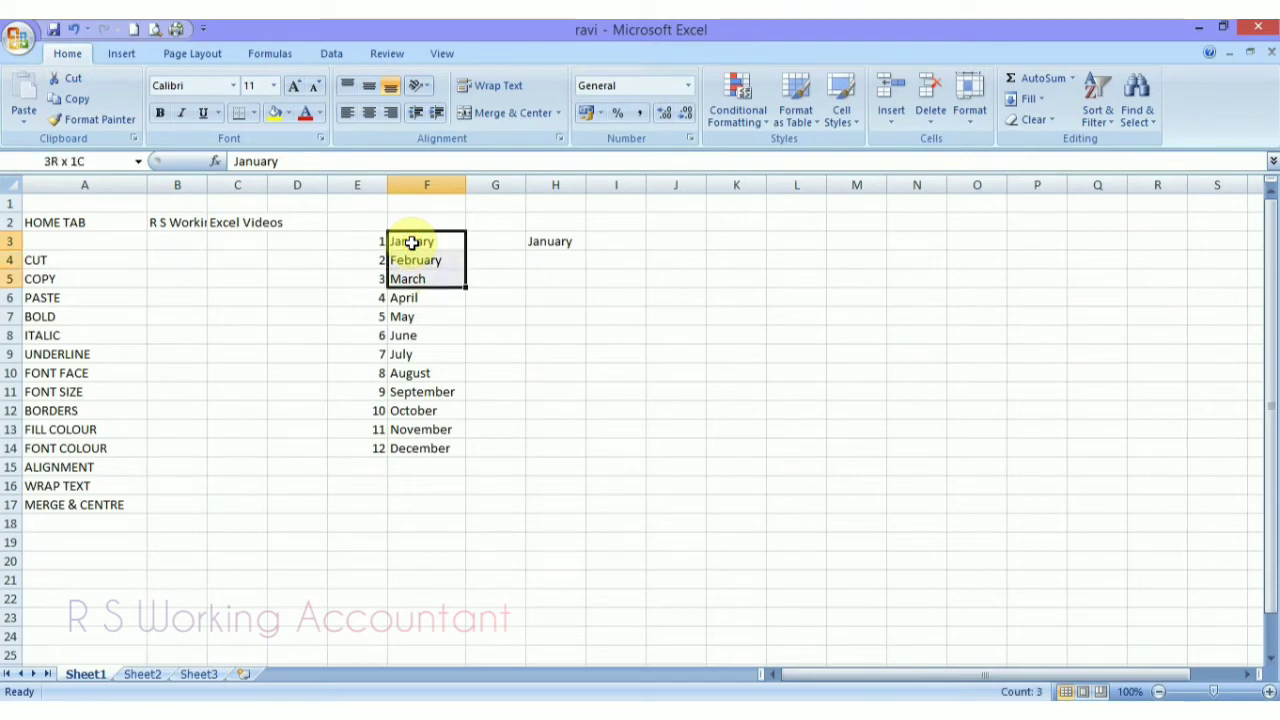
key(shift+Down)
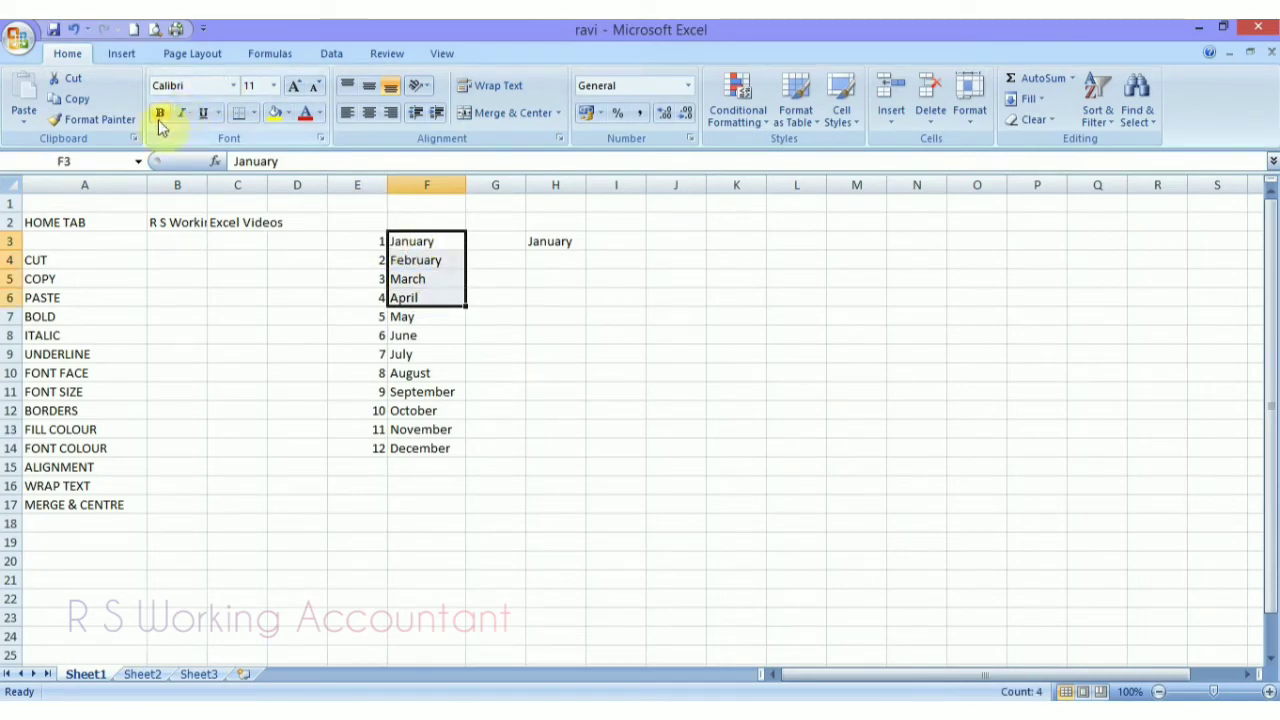
click(160, 114)
click(537, 260)
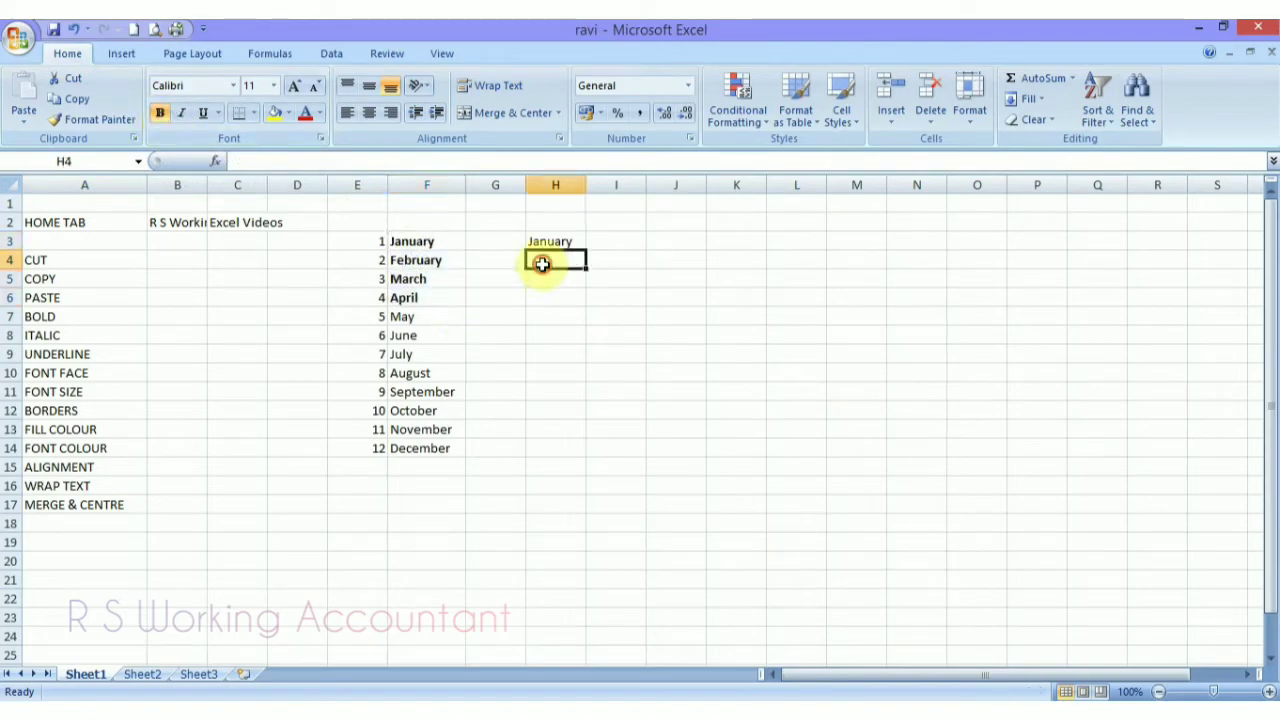
- Toggle bold off and on for F3:F6 with Ctrl+B, leaving January–April bold
click(427, 244)
key(Down)
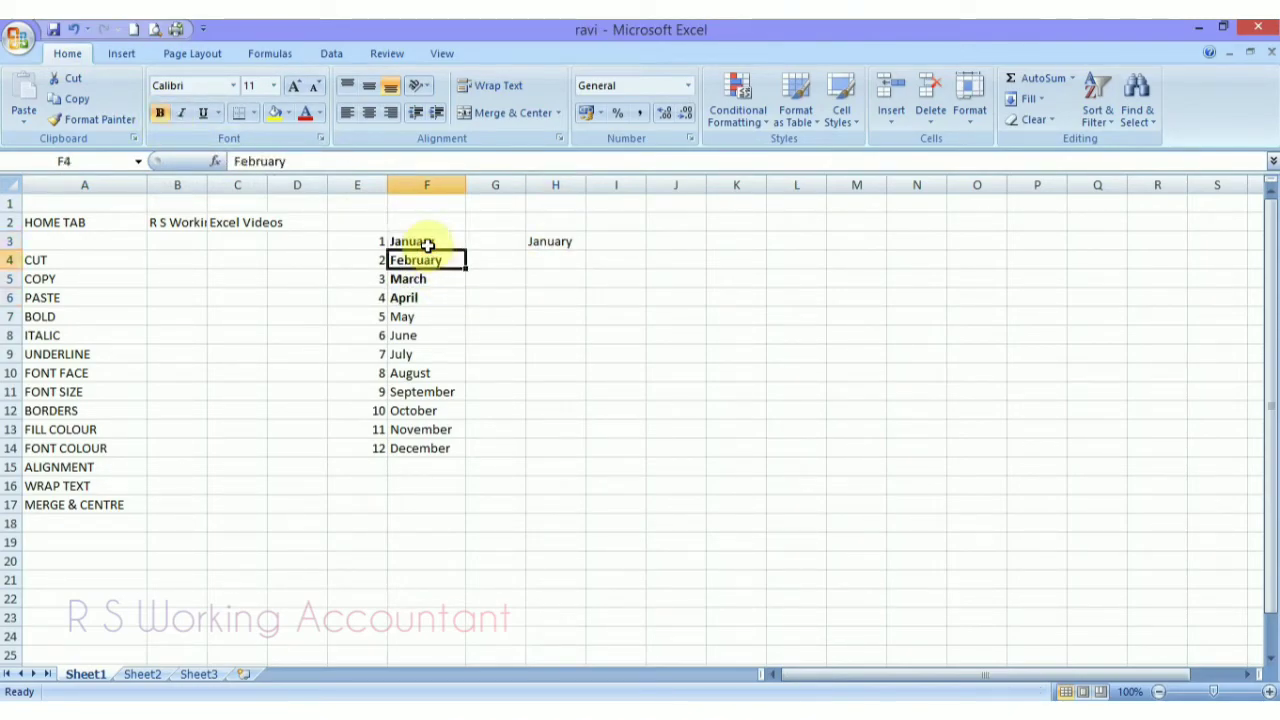
key(Up)
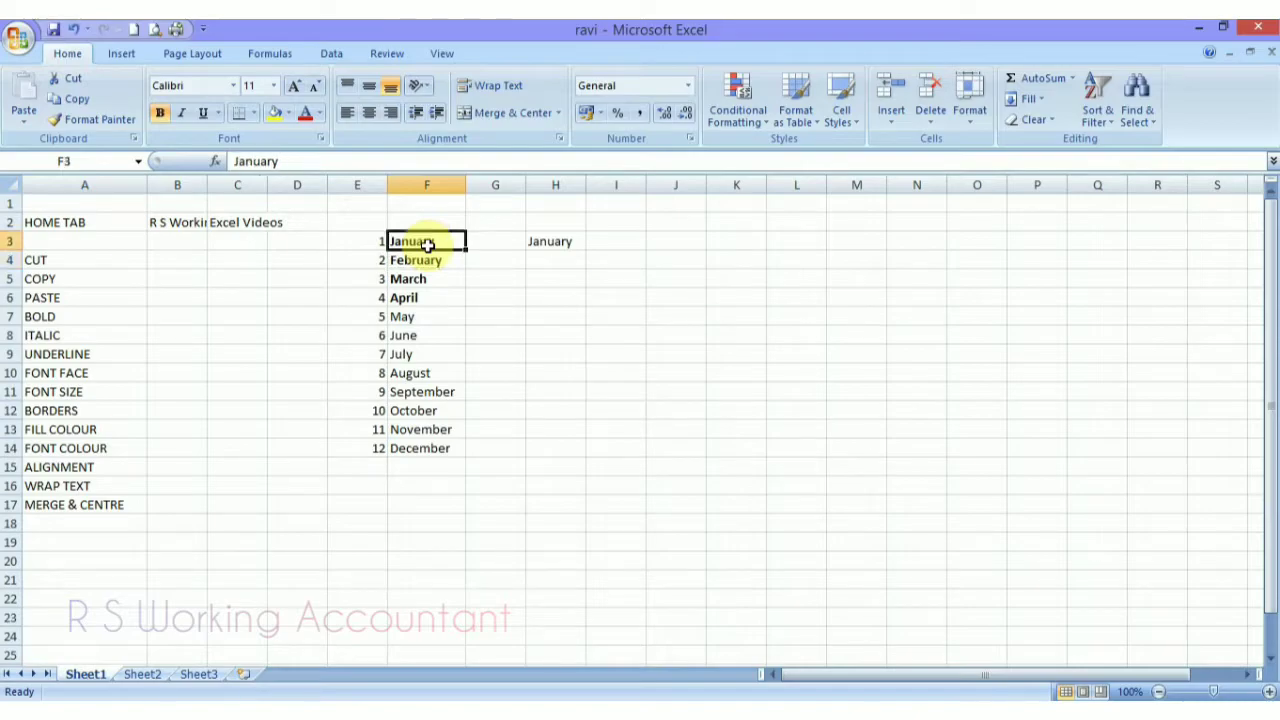
key(shift+Down)
key(shift+Down)
key(shift+Down)
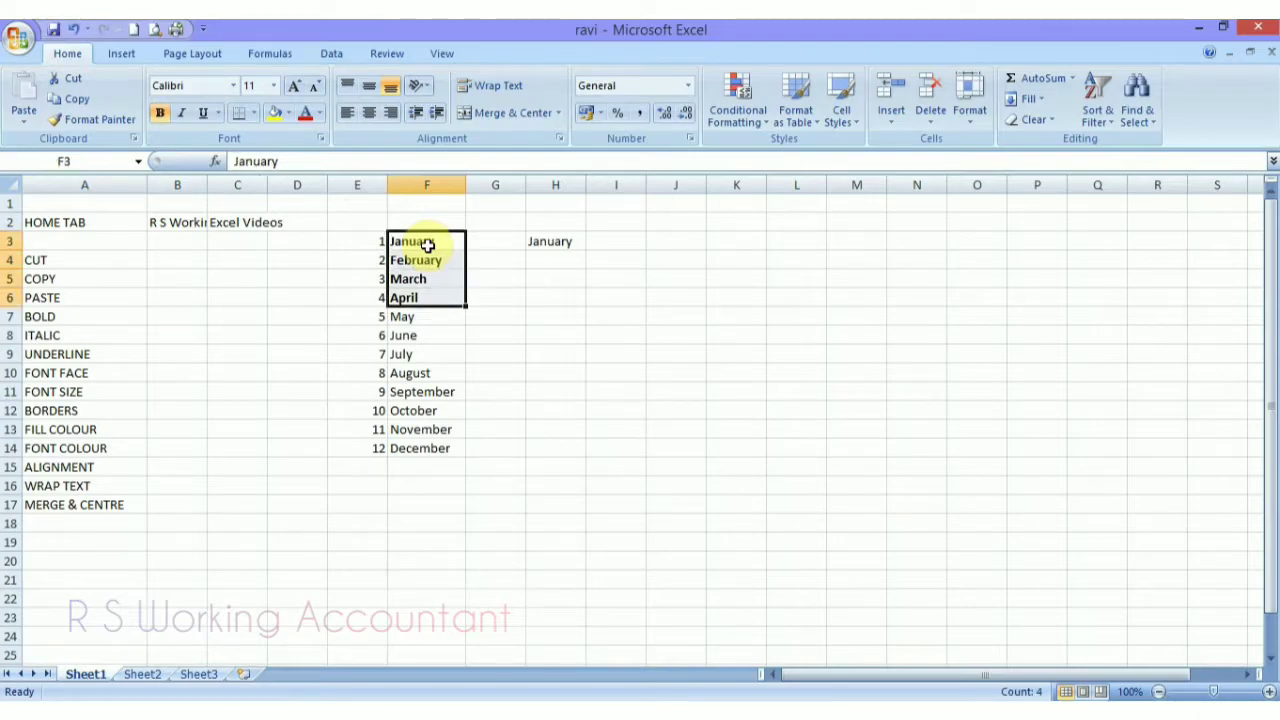
key(ctrl+b)
key(ctrl+b)
key(ctrl+b)
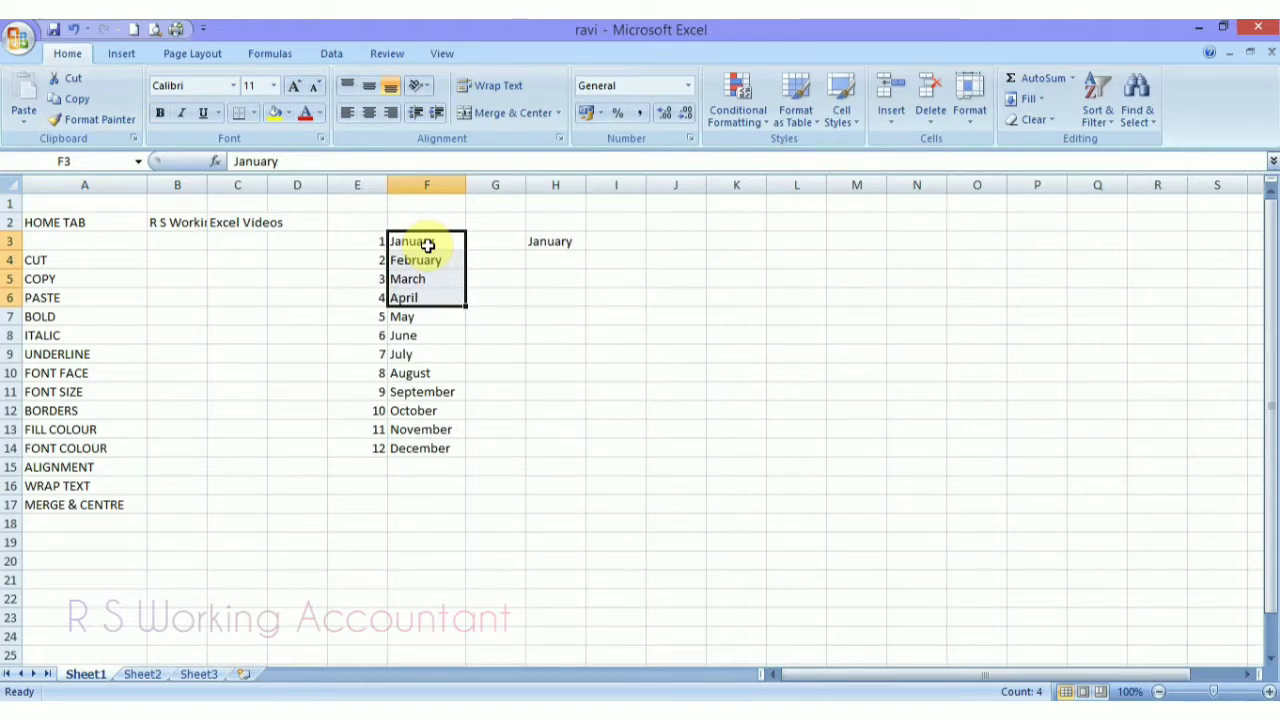
key(ctrl+b)
key(Down)
key(Down)
key(Down)
key(Down)
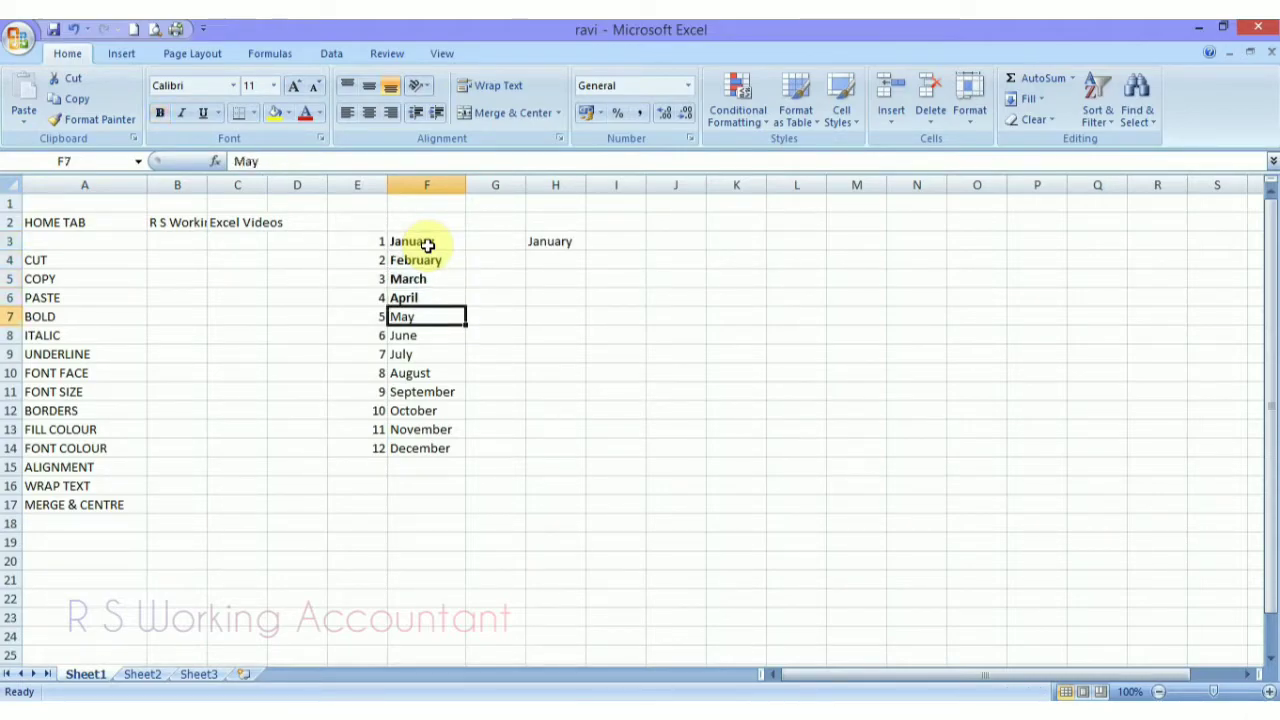
- Italicise May through August in F7:F10 using the Italic button and Ctrl+I
key(shift+Down)
key(shift+Down)
key(shift+Down)
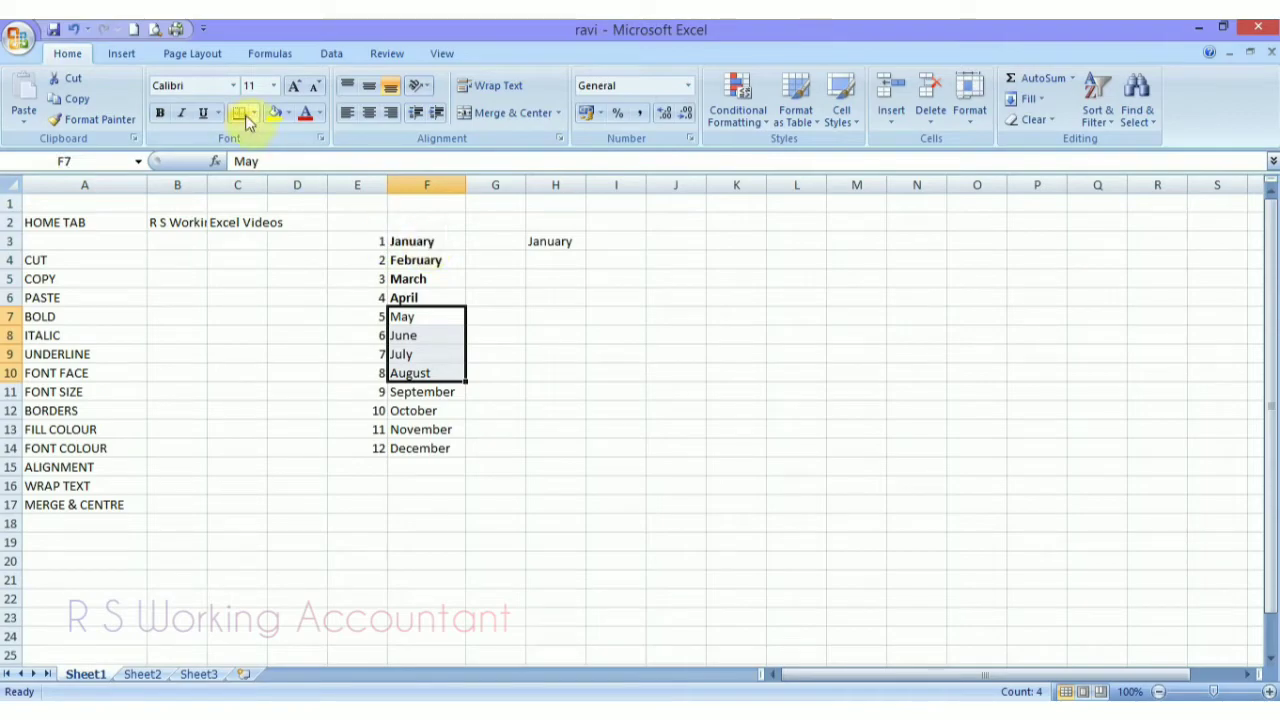
click(188, 112)
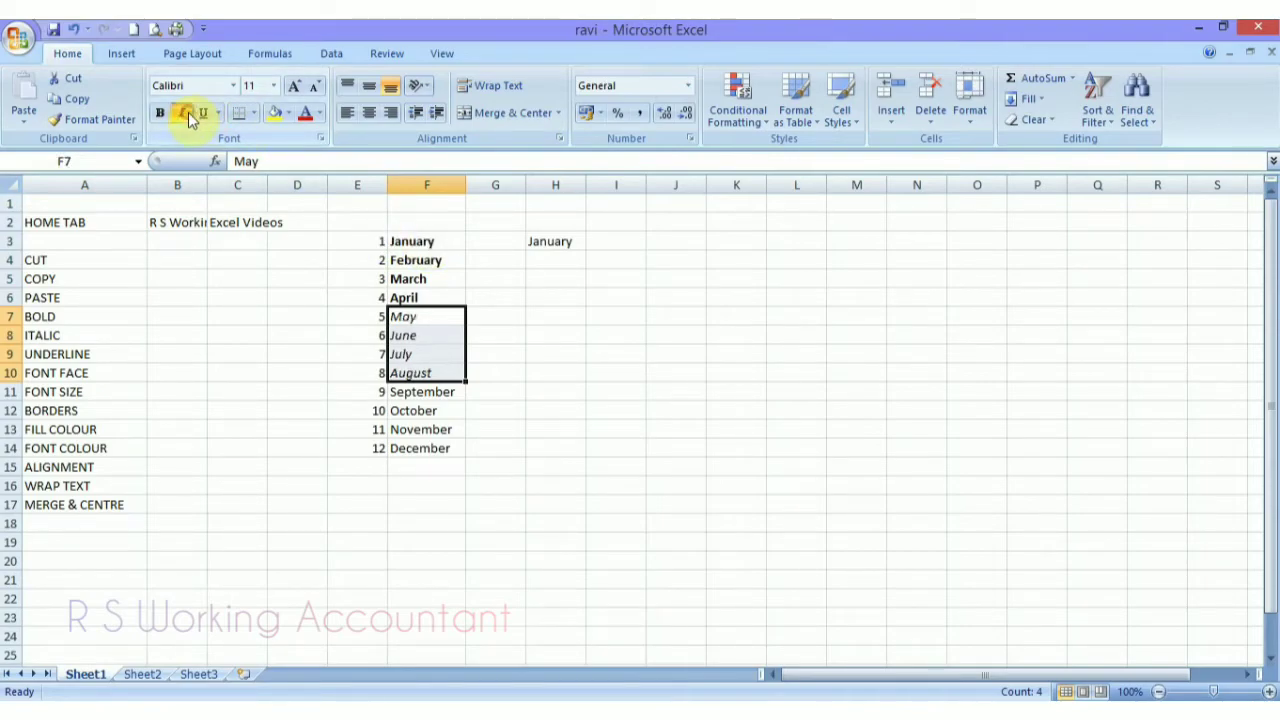
click(491, 356)
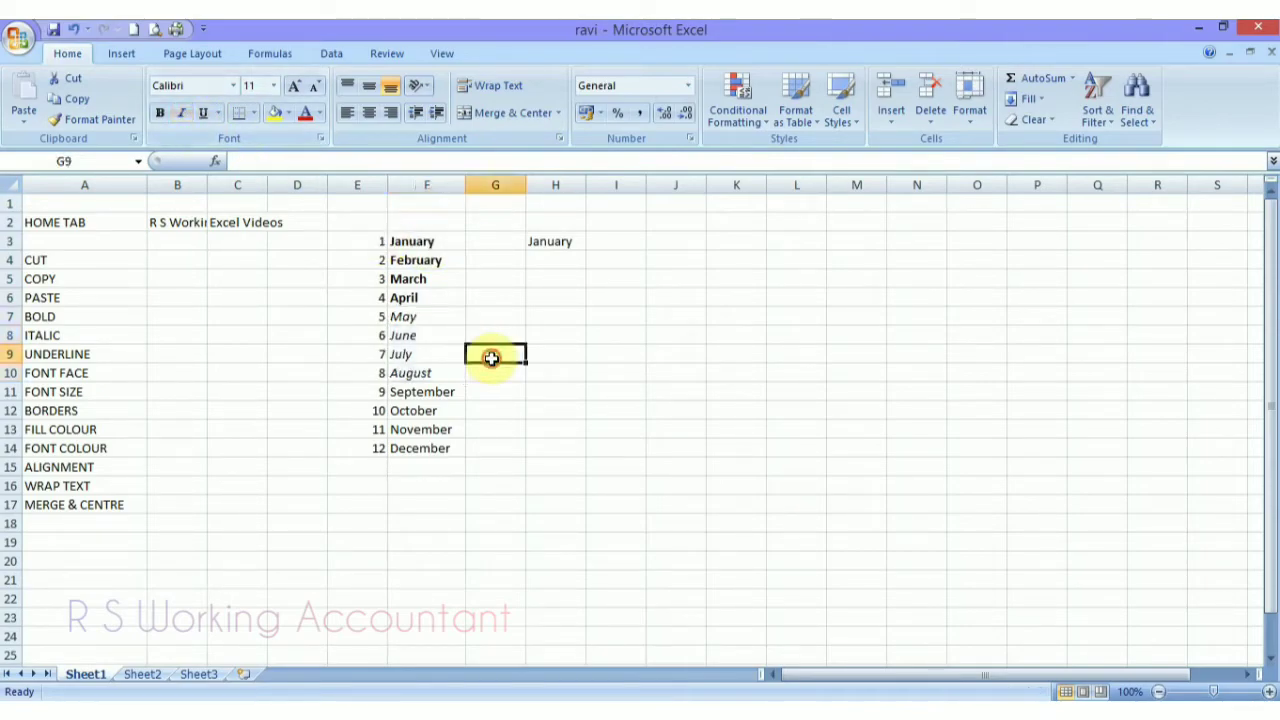
click(416, 319)
key(shift+Down)
key(shift+Down)
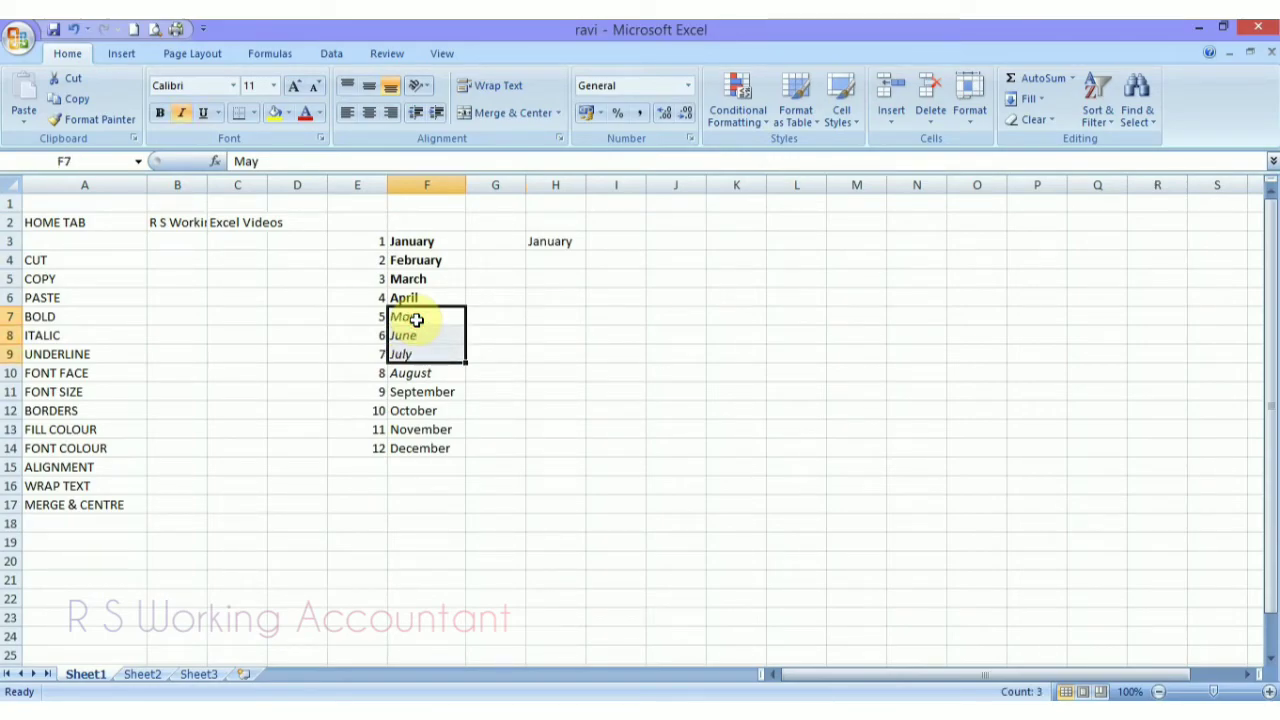
key(ctrl+i)
key(Down)
key(Down)
key(Down)
key(Down)
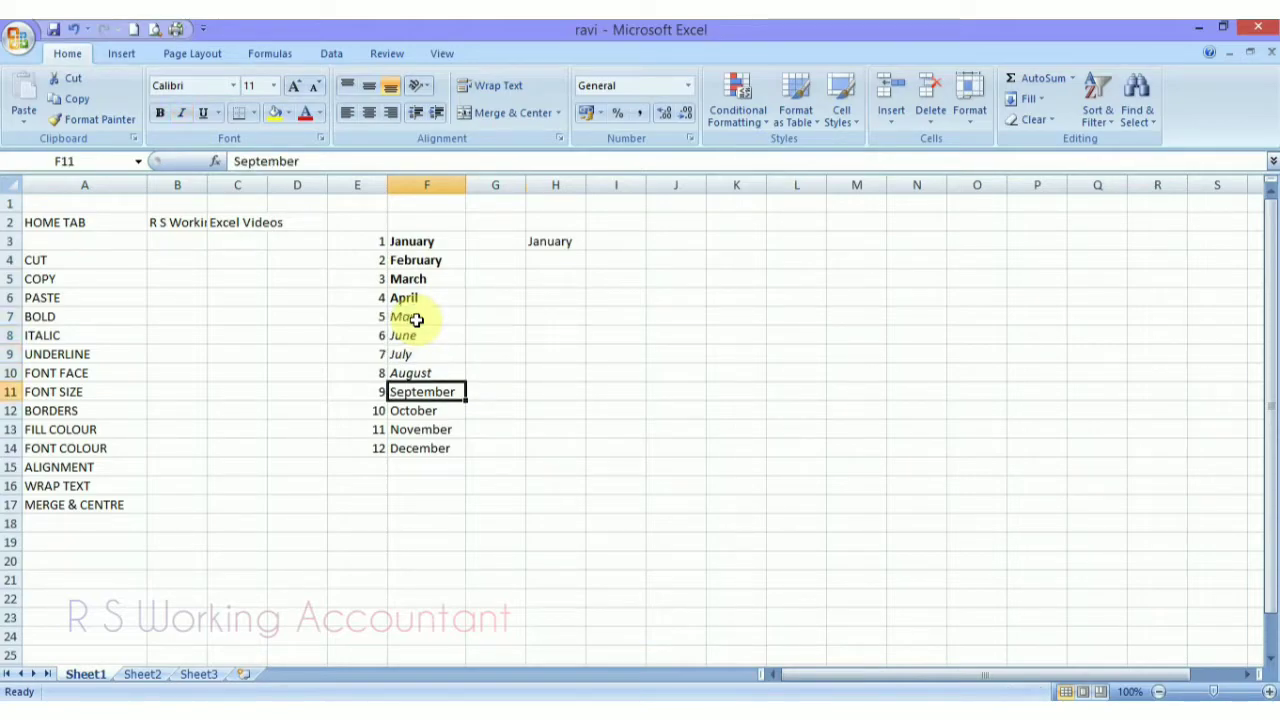
key(shift+Down)
key(shift+Down)
key(shift+Down)
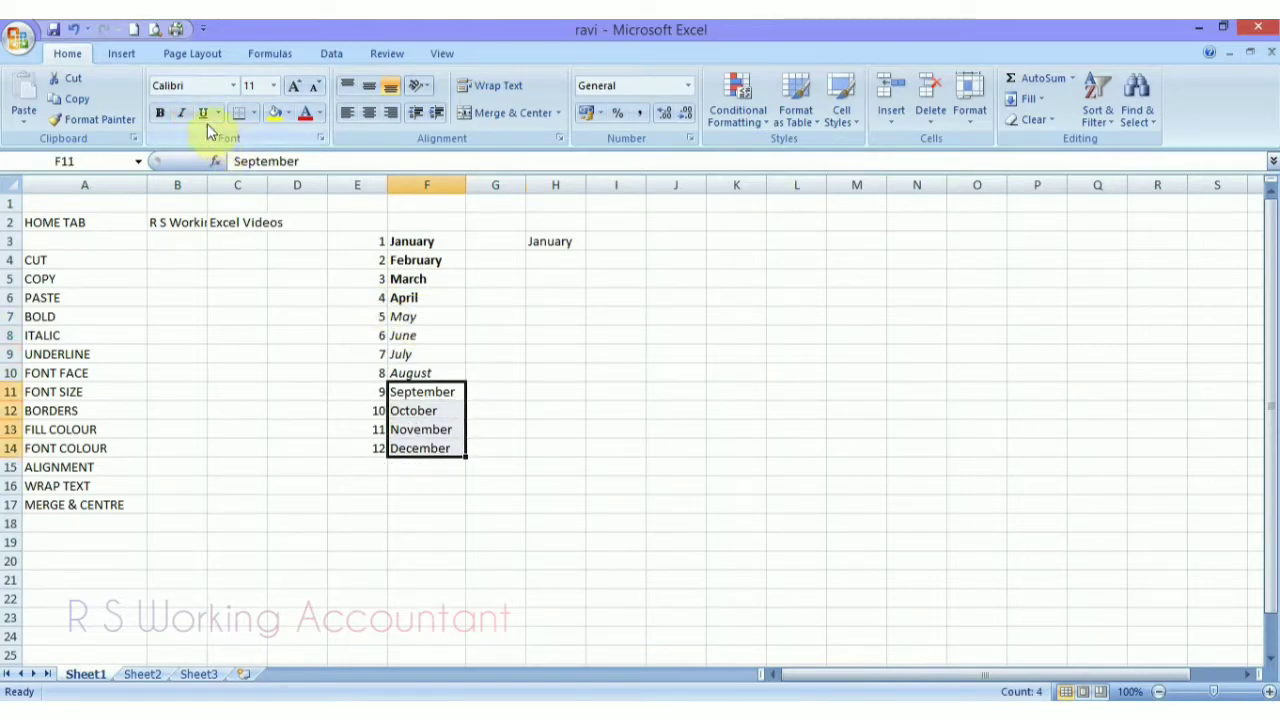
- Underline September through December in F11:F14, trying both the Underline button and Ctrl+U
click(204, 114)
click(205, 116)
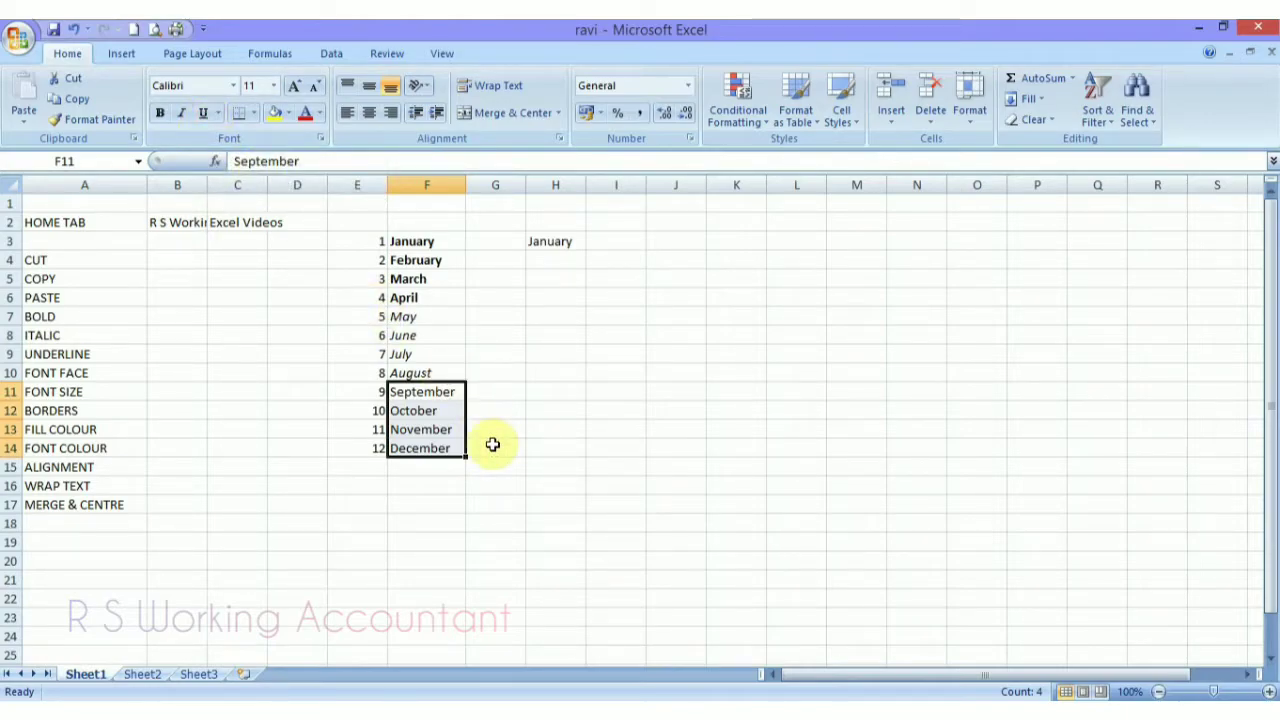
key(ctrl+u)
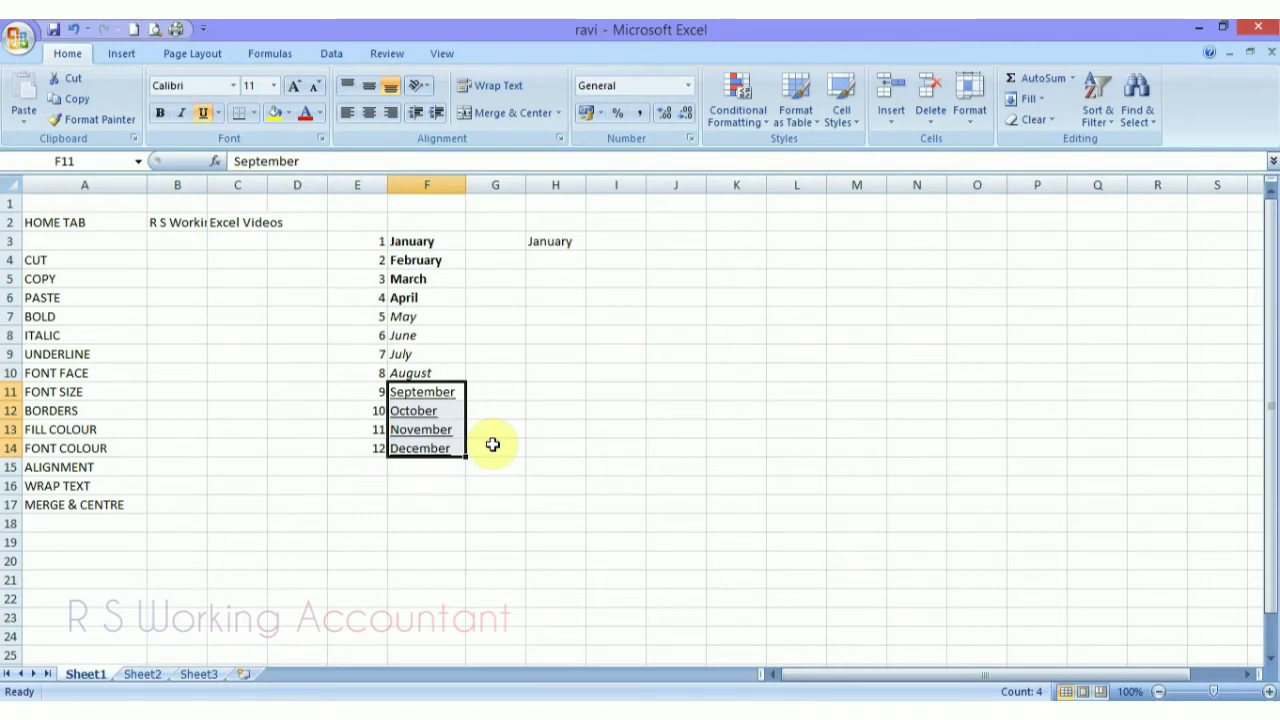
key(ctrl+u)
key(ctrl+u)
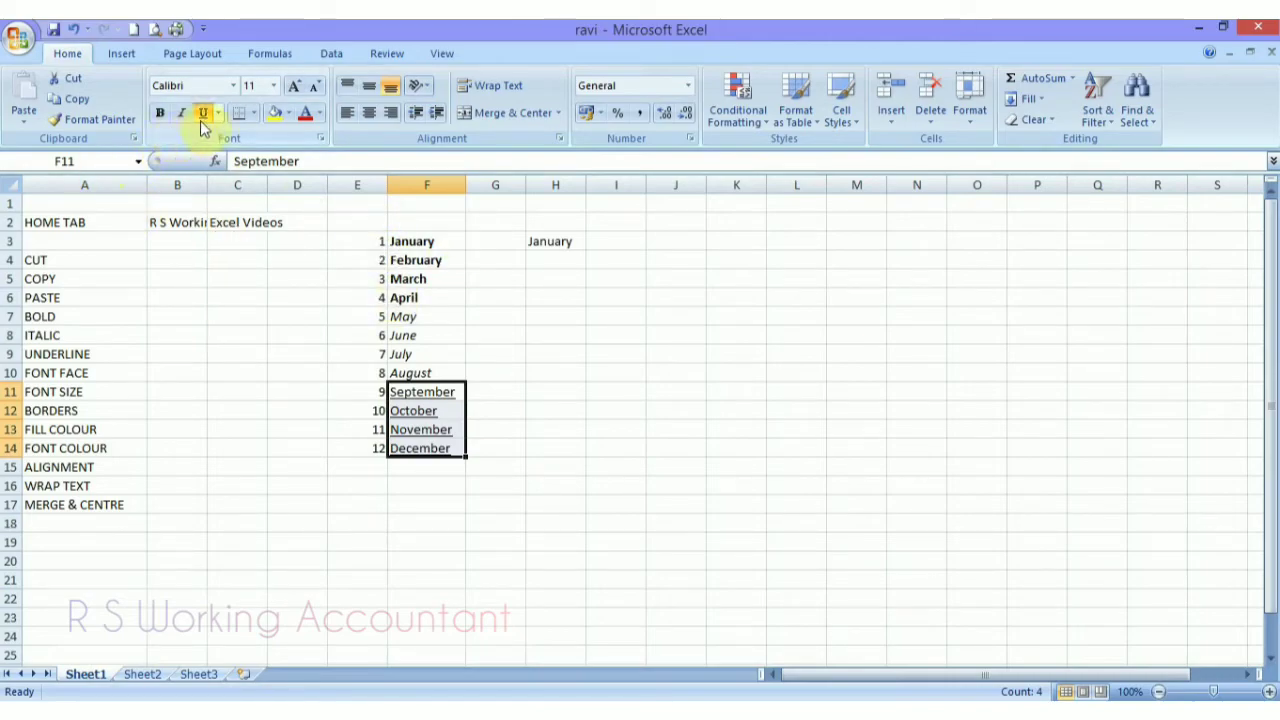
click(512, 447)
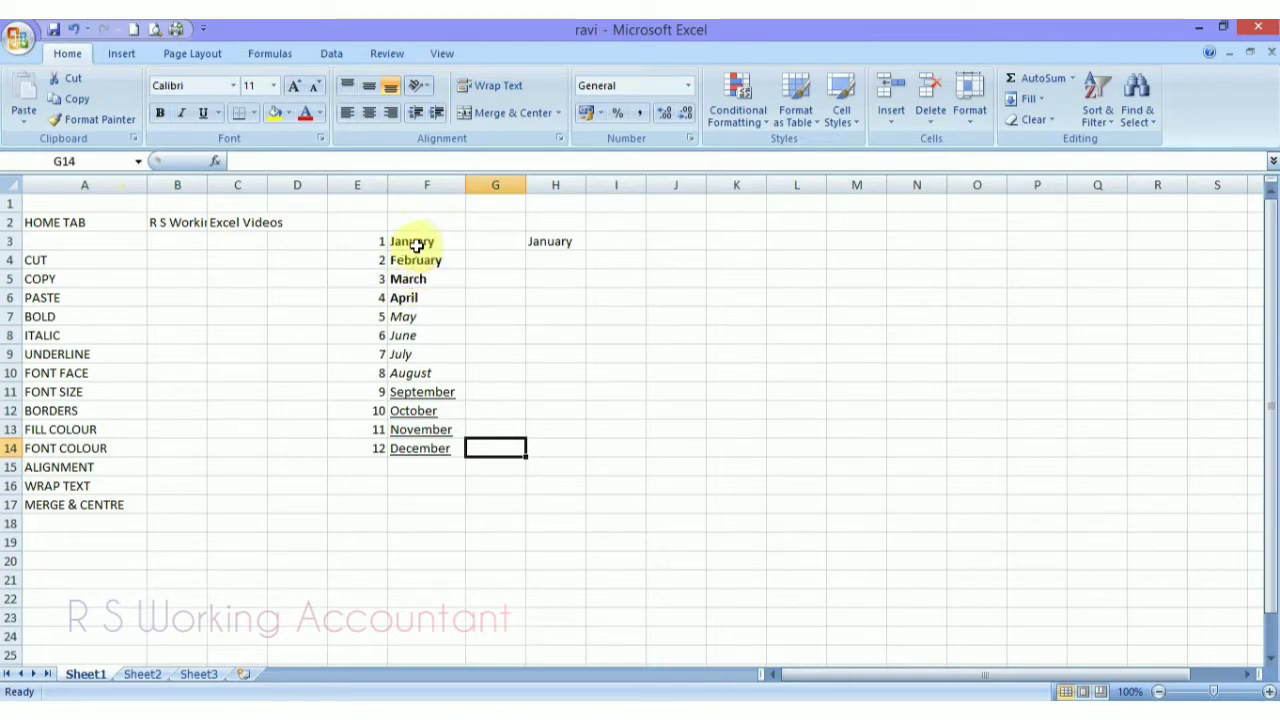
key(Down)
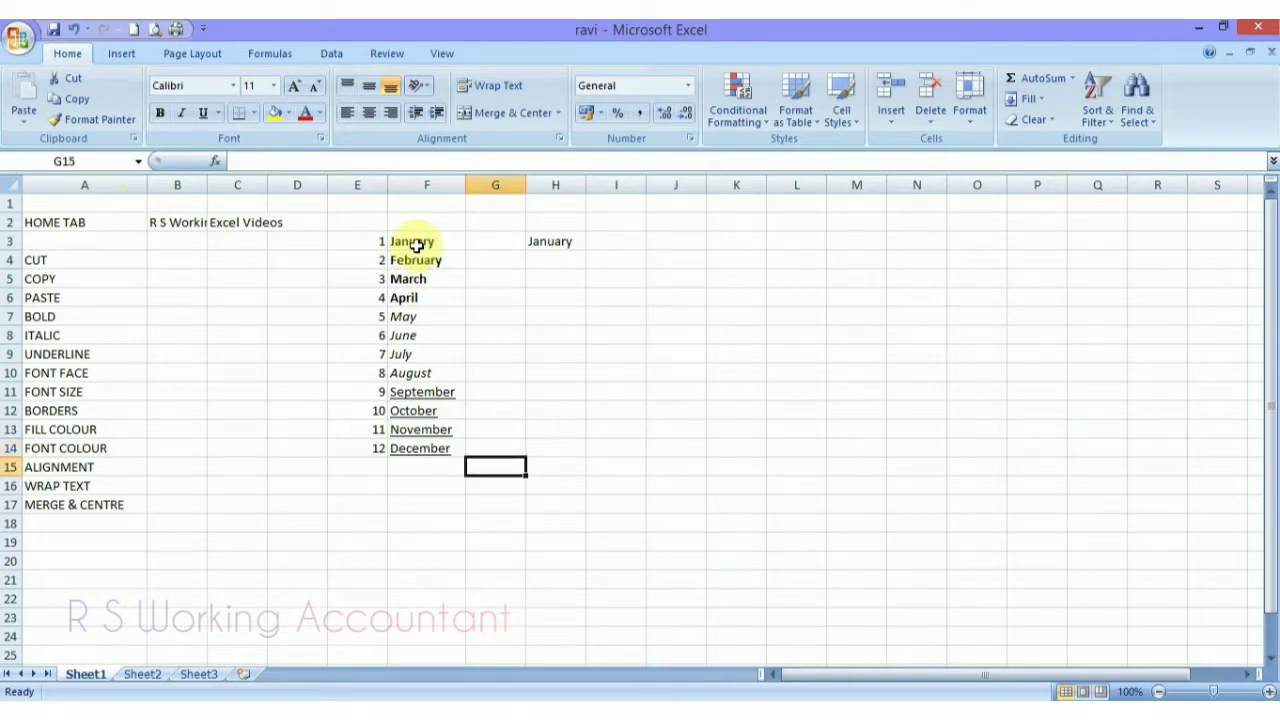
key(Up)
key(Up)
key(Up)
key(Up)
key(Up)
key(Up)
key(Up)
key(Up)
key(Up)
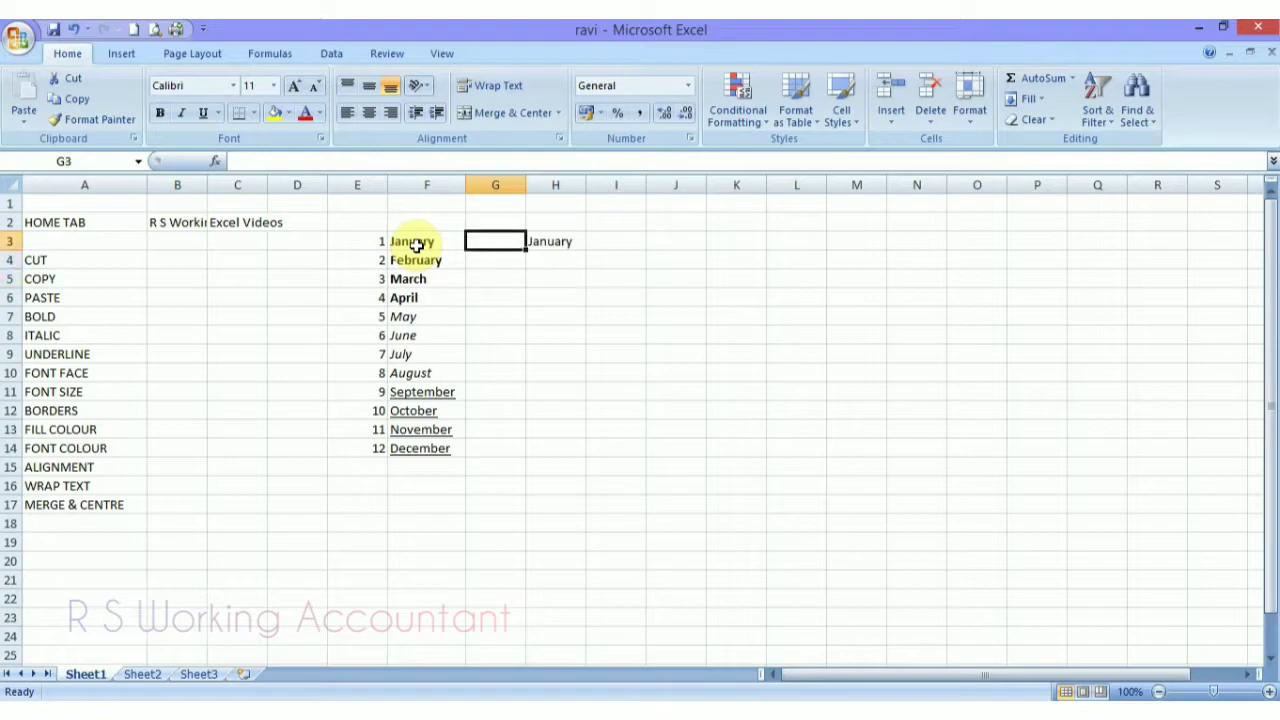
key(Left)
key(Left)
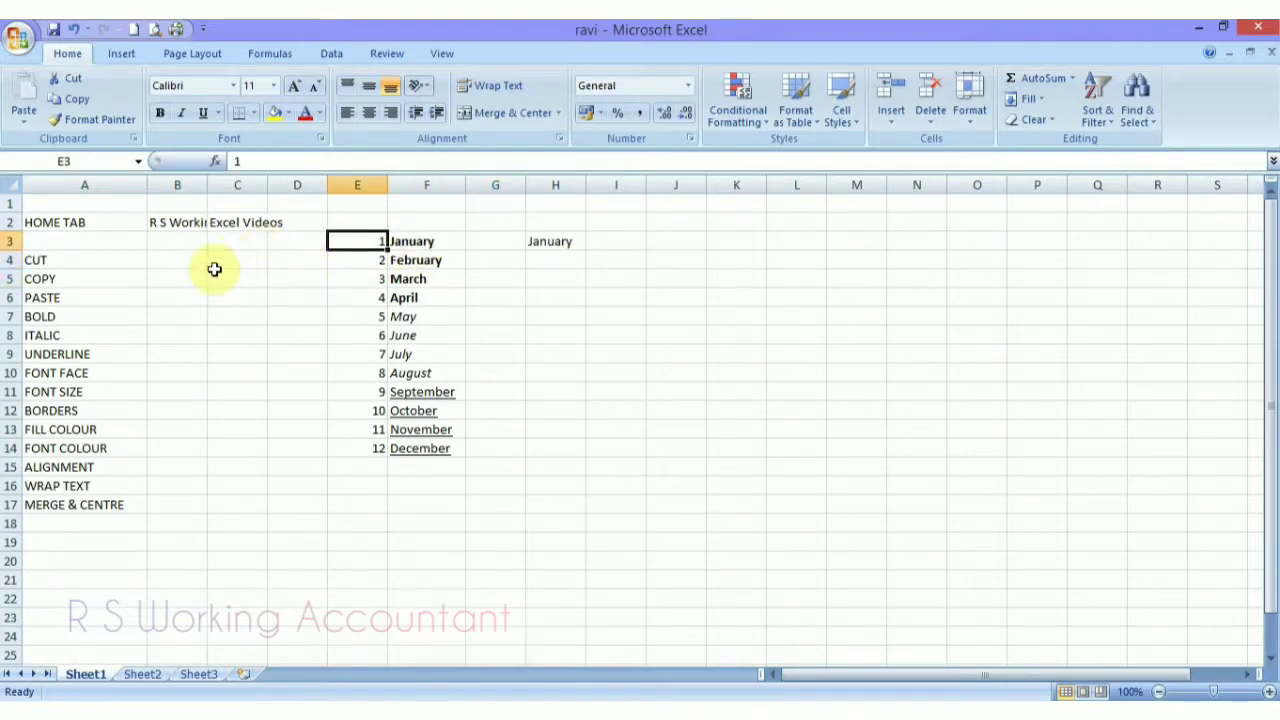
- Change the font of the twelve months in F3:F14 from Calibri to Arial
click(422, 242)
key(shift+Down)
key(shift+Down)
key(shift+Down)
key(shift+Down)
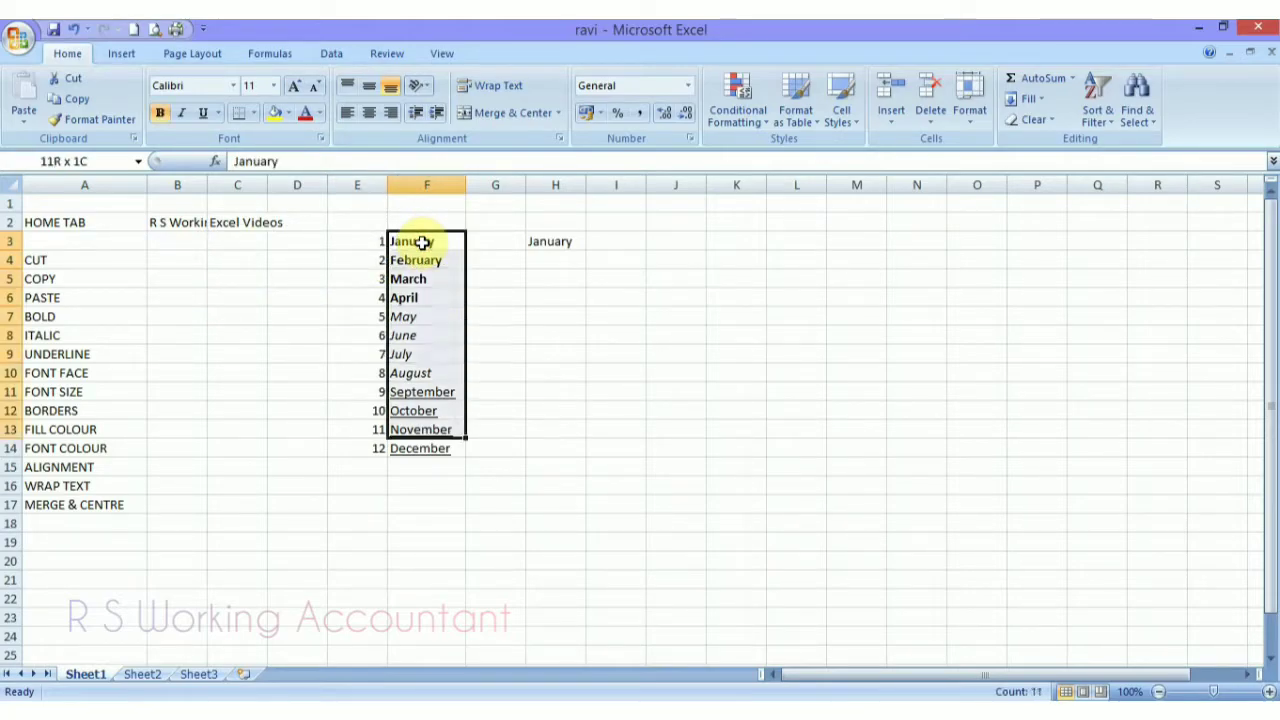
key(shift+Down)
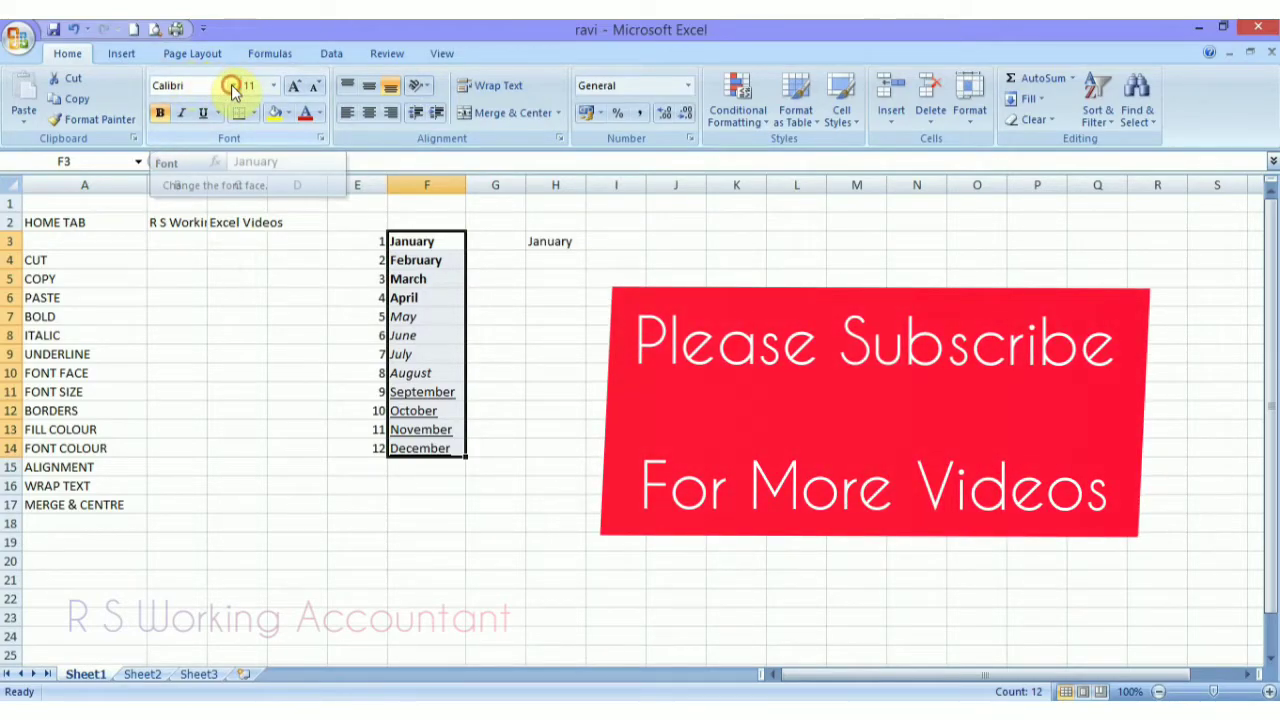
click(233, 87)
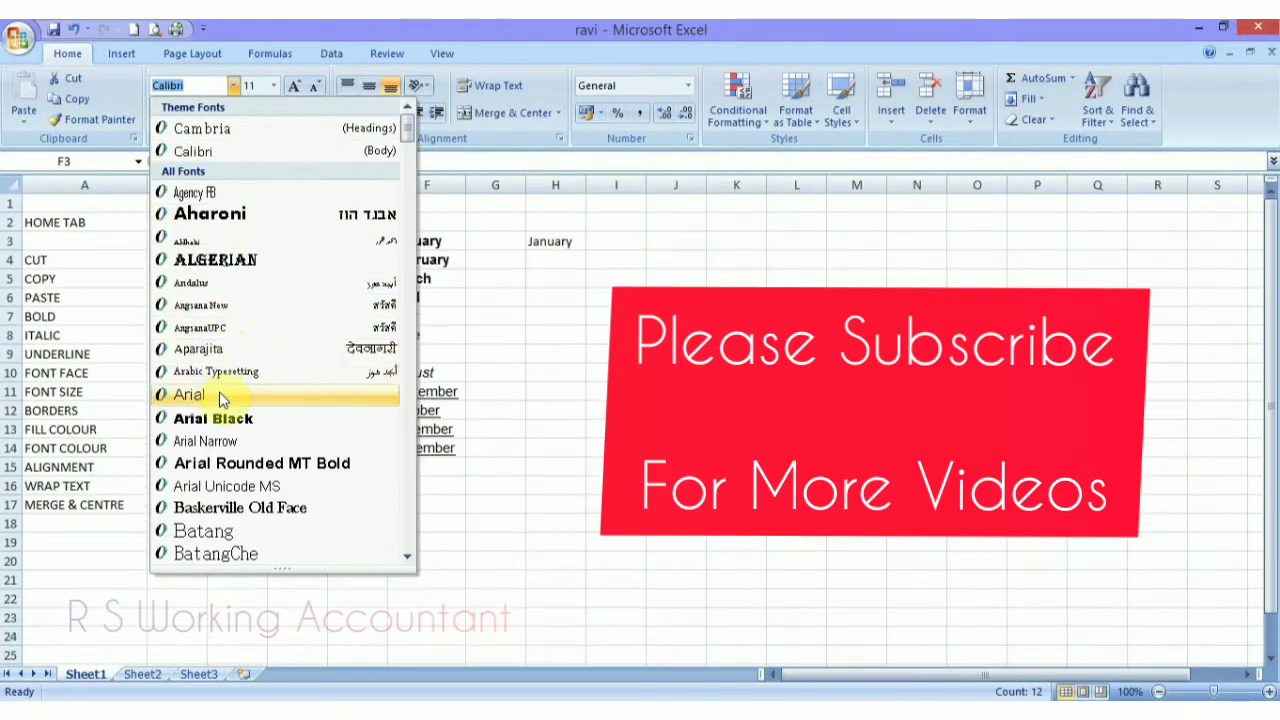
click(217, 396)
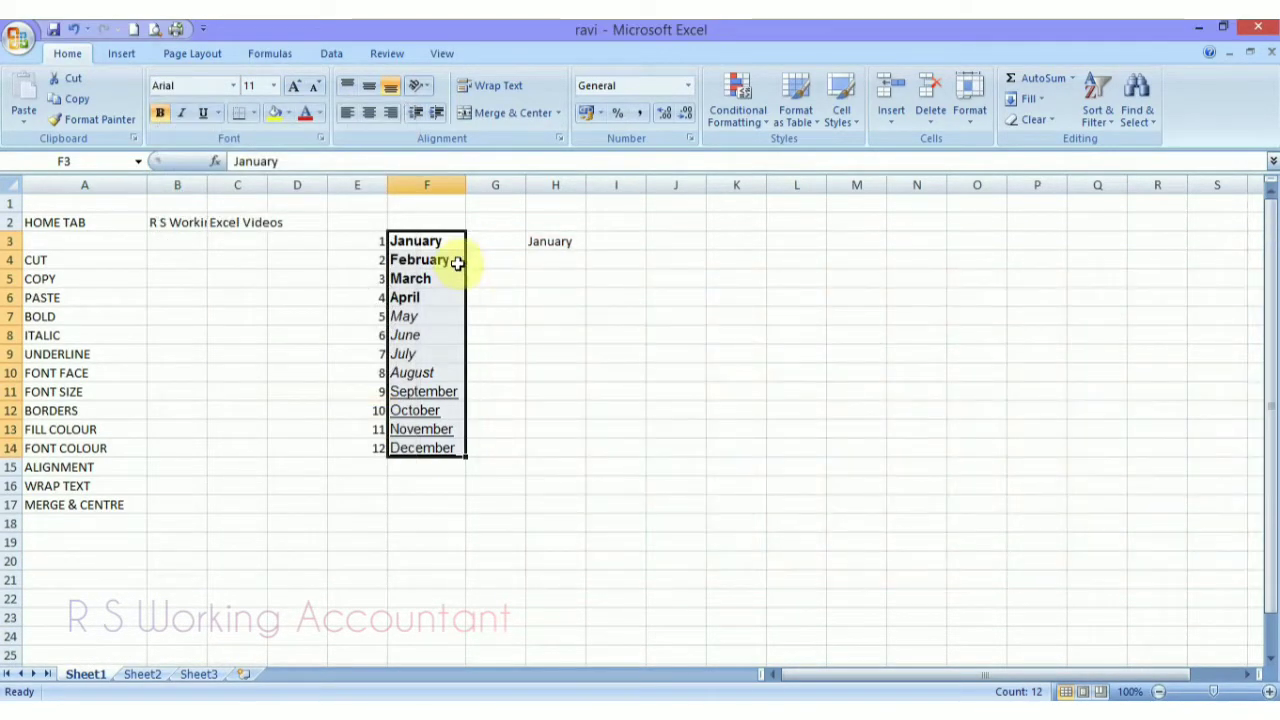
click(101, 260)
key(shift+Down)
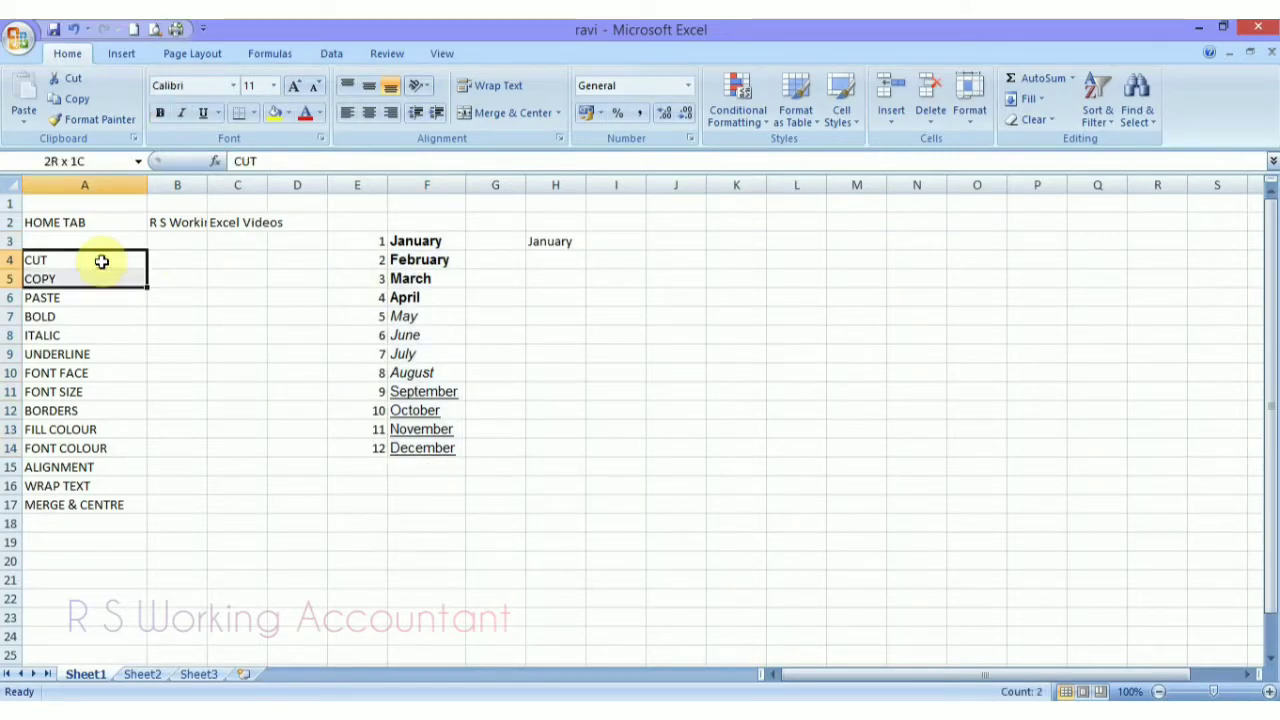
key(shift+Down)
key(shift+Down)
key(shift+Down)
key(shift+Down)
key(shift+Down)
key(shift+Down)
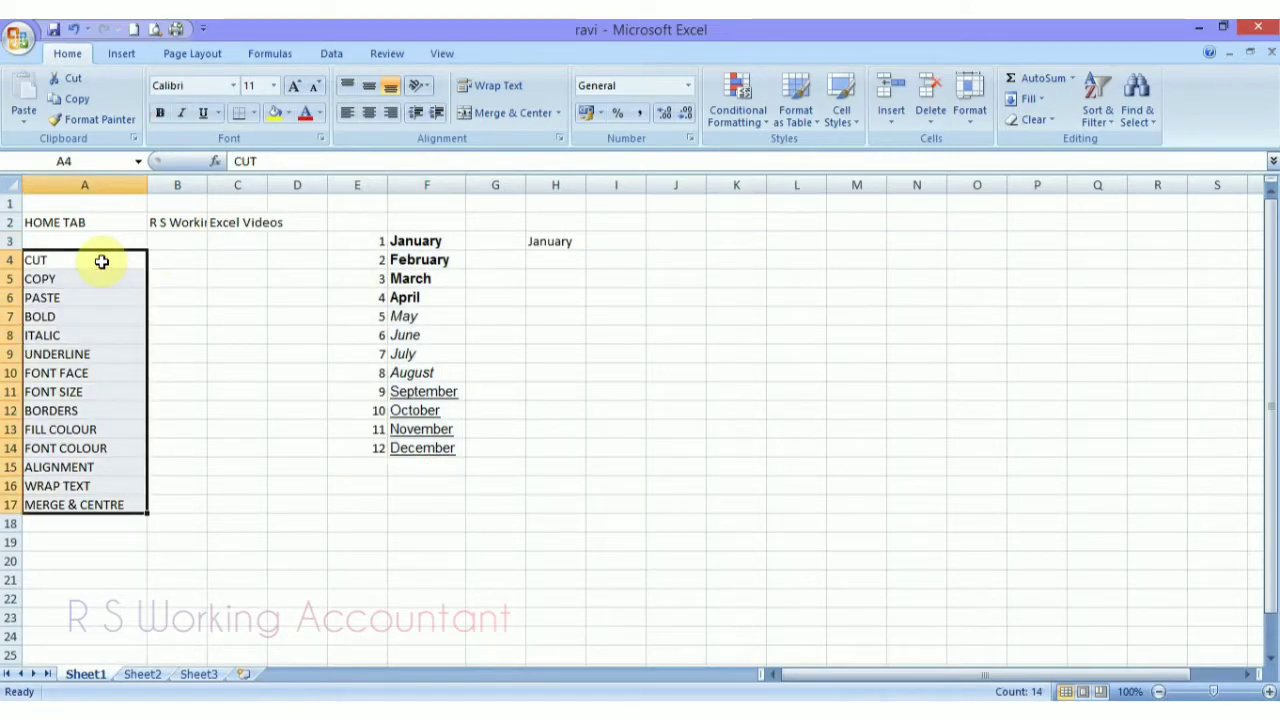
key(shift+Up)
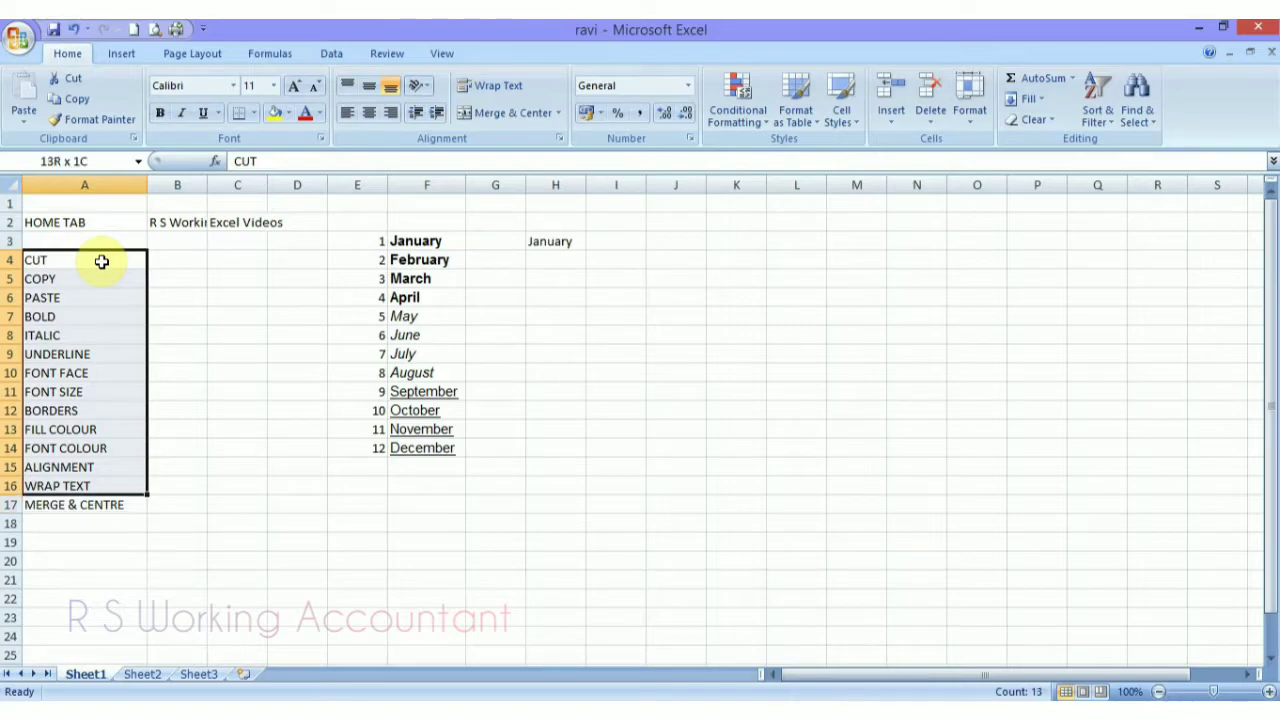
key(shift+Up)
key(shift+Up)
key(shift+Up)
key(shift+Up)
key(shift+Up)
drag(101, 261, 84, 504)
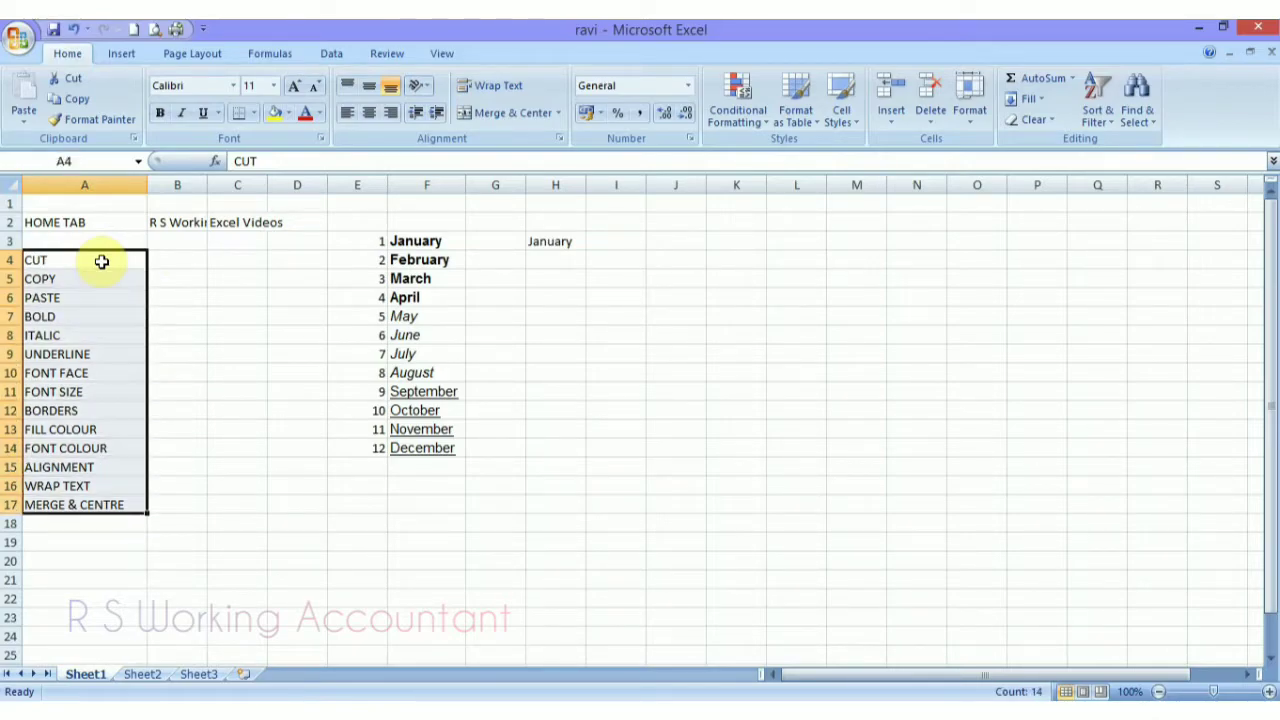
click(258, 112)
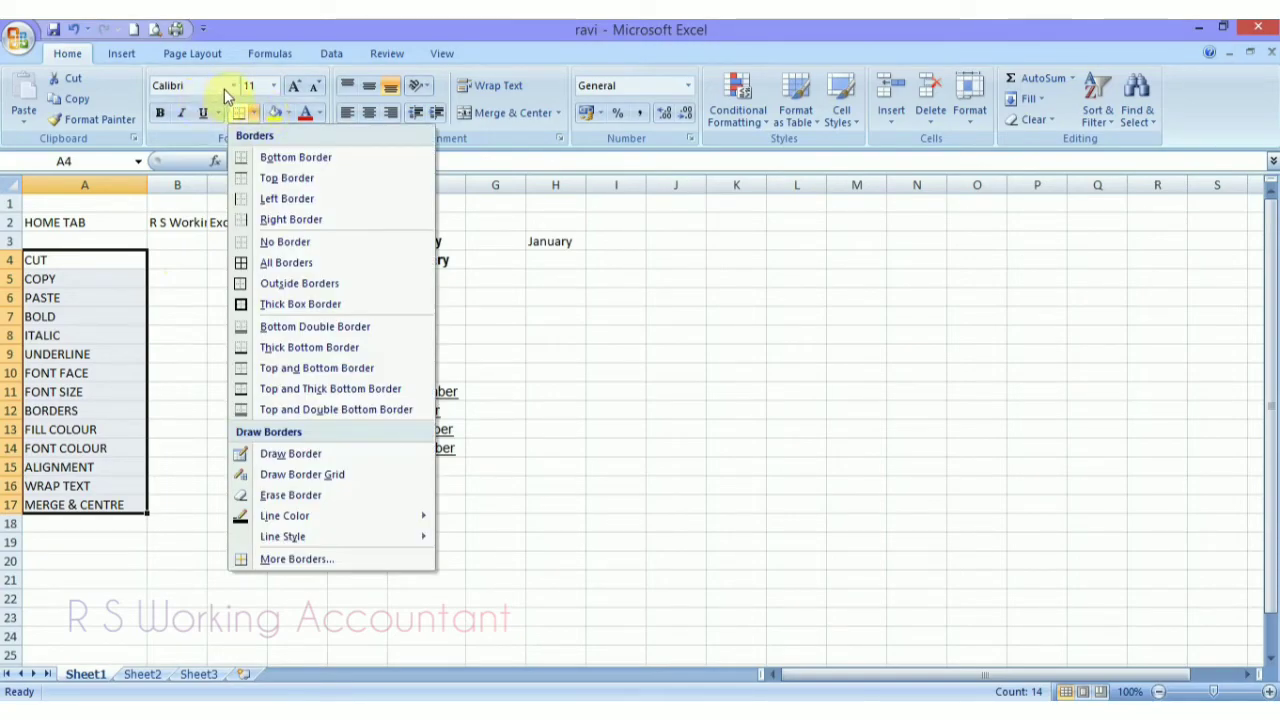
click(233, 86)
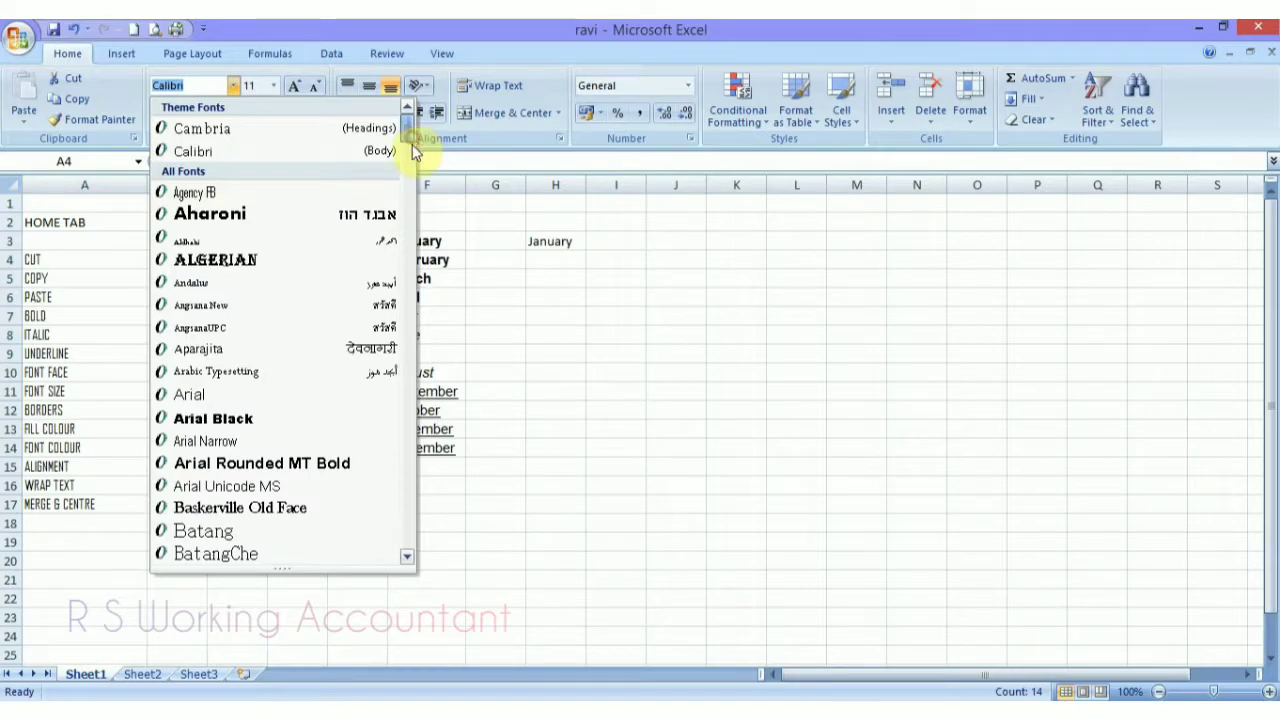
drag(415, 150, 415, 172)
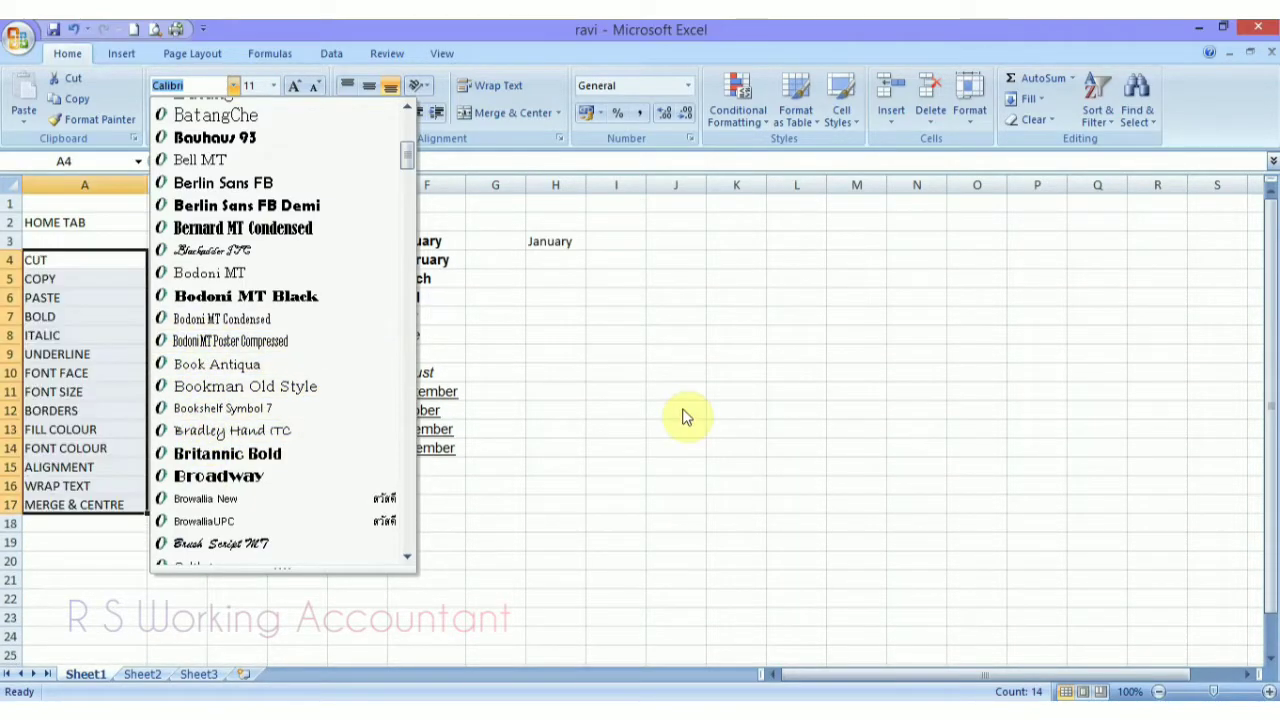
click(686, 417)
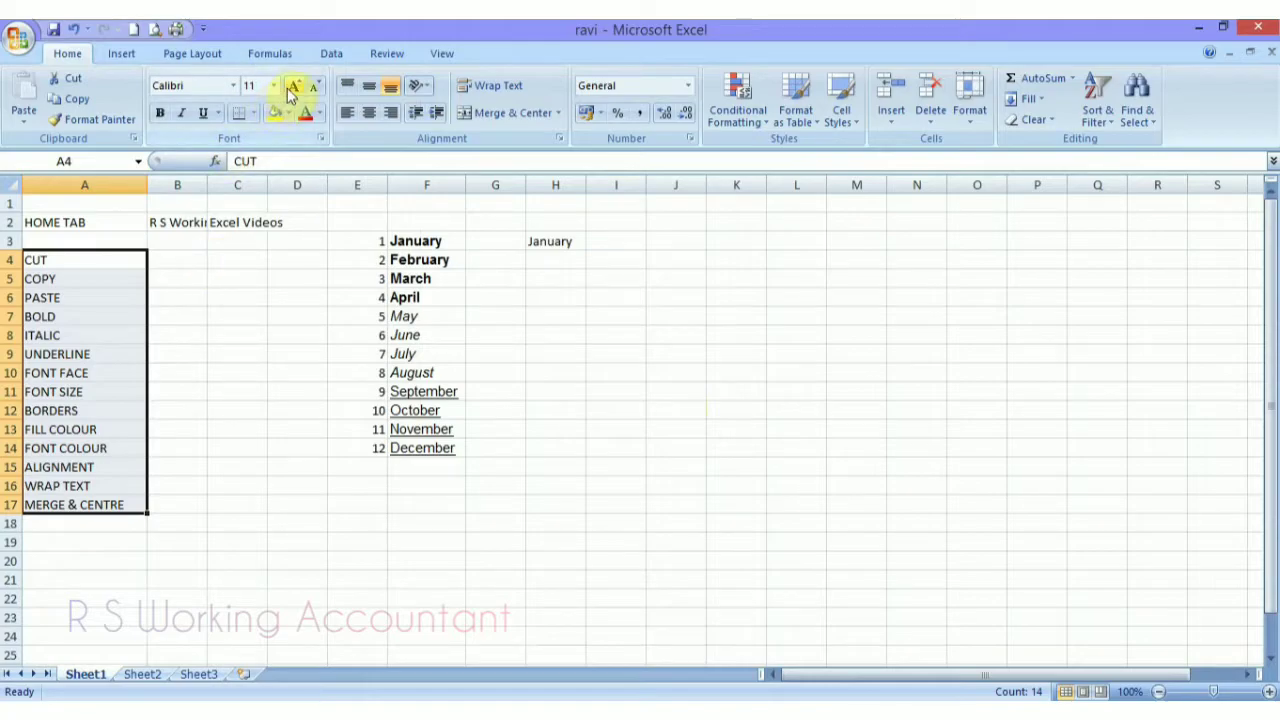
click(94, 388)
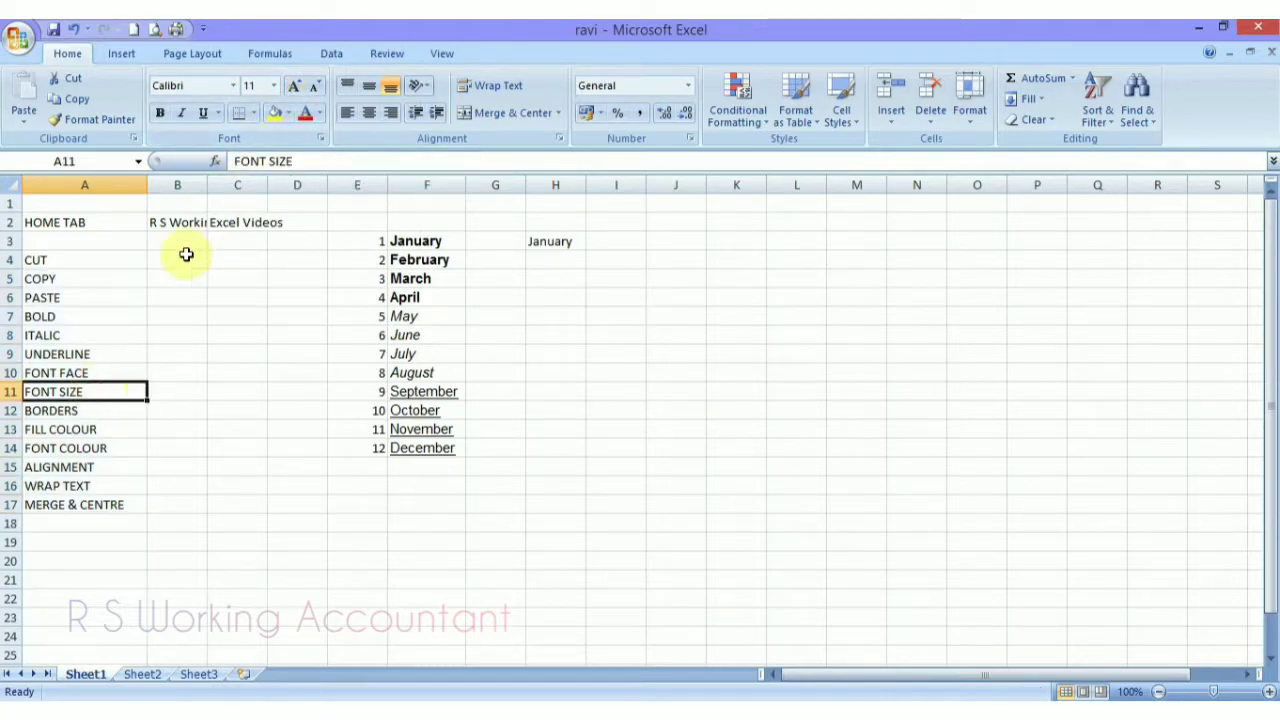
- Select the months in F3:F14 and clear their bold formatting
click(57, 257)
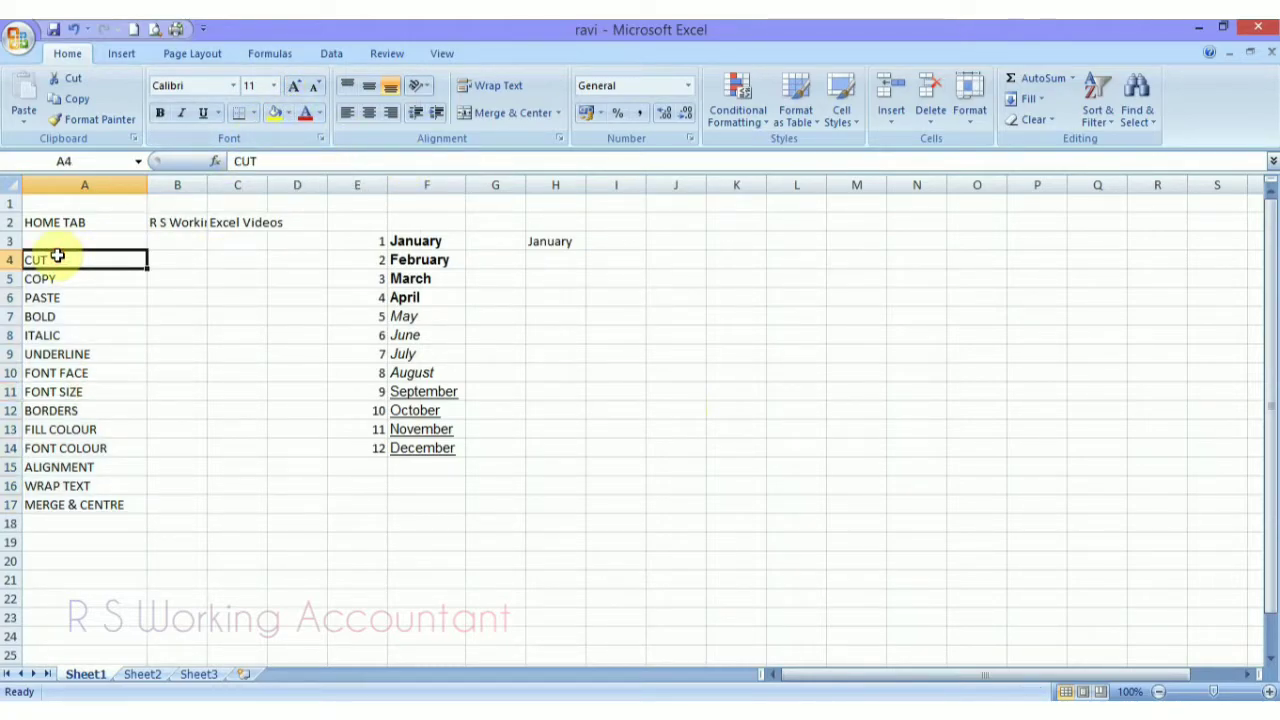
key(Right)
key(Right)
key(Right)
key(Right)
key(Up)
key(shift+Down)
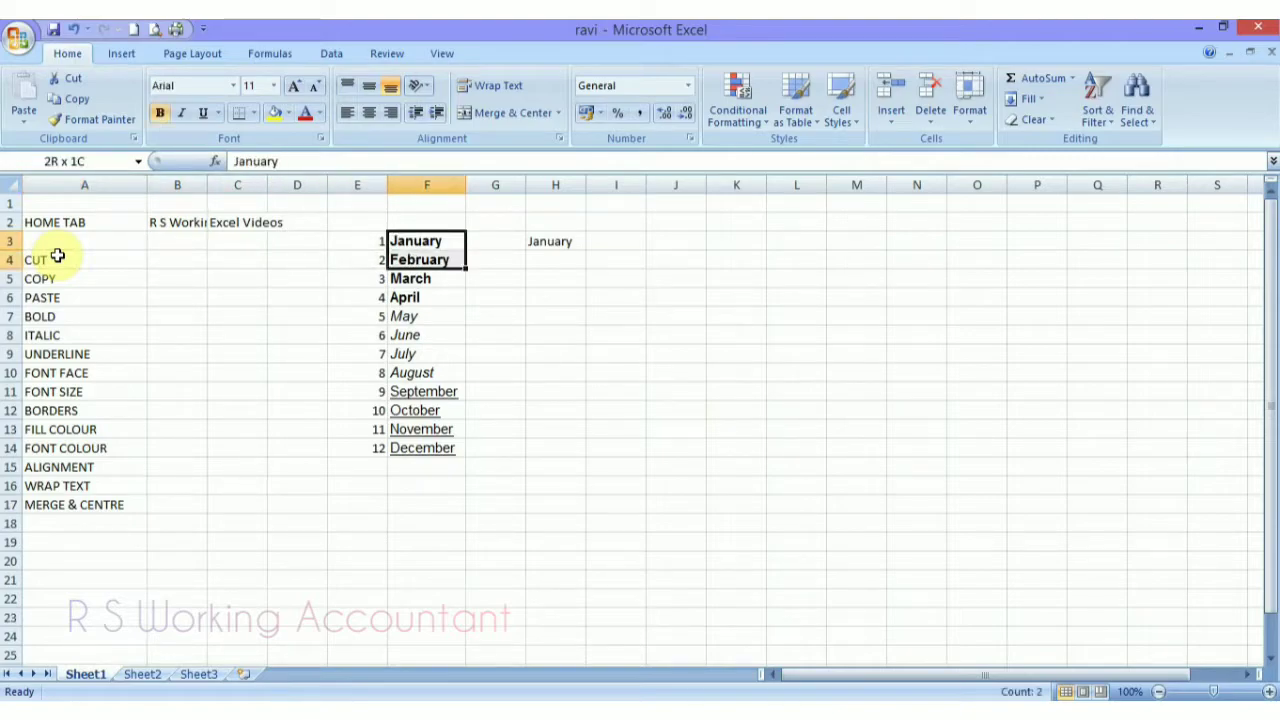
key(shift+Down)
key(shift+Down)
key(shift+Down)
key(shift+Down)
key(shift+Down)
key(shift+Down)
key(shift+Down)
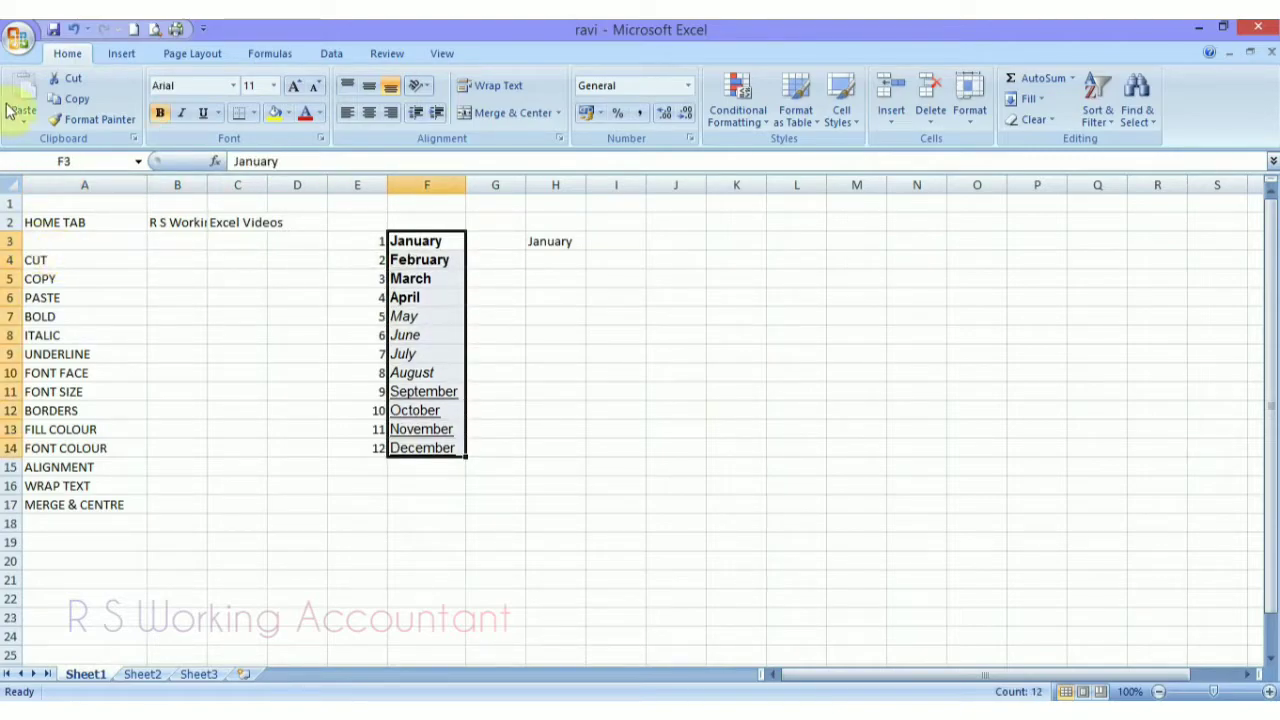
click(163, 114)
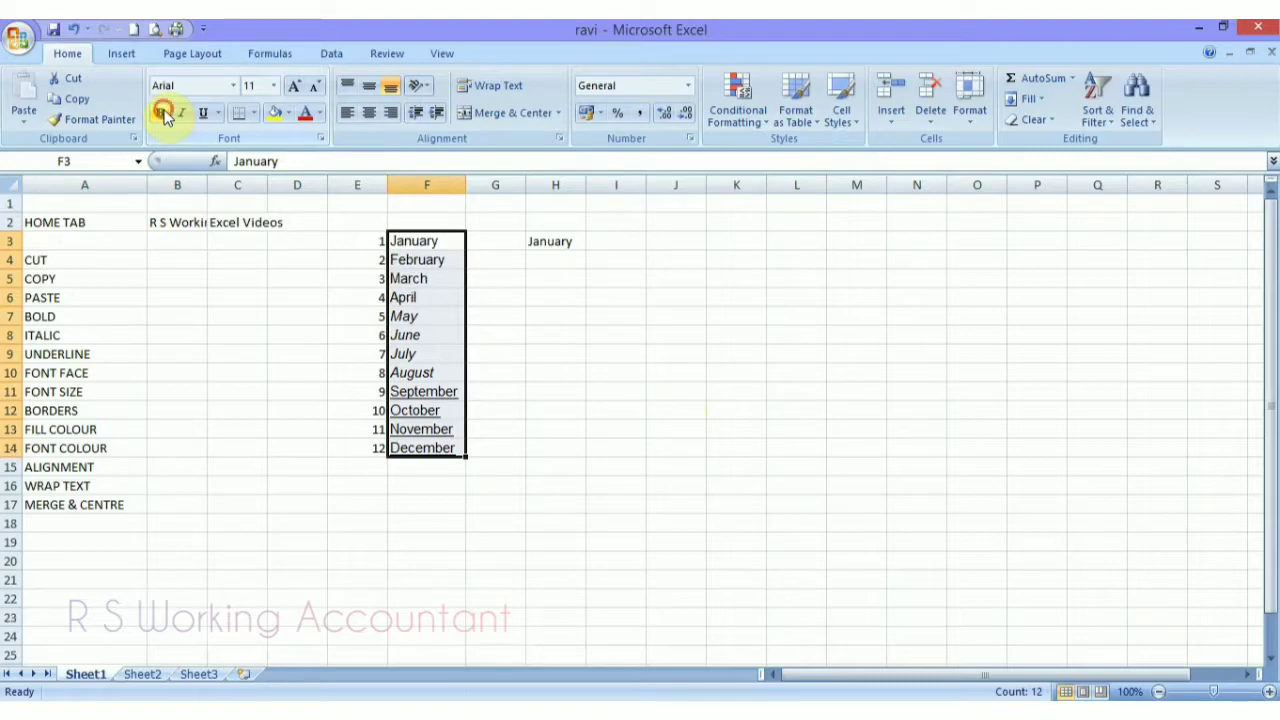
click(163, 114)
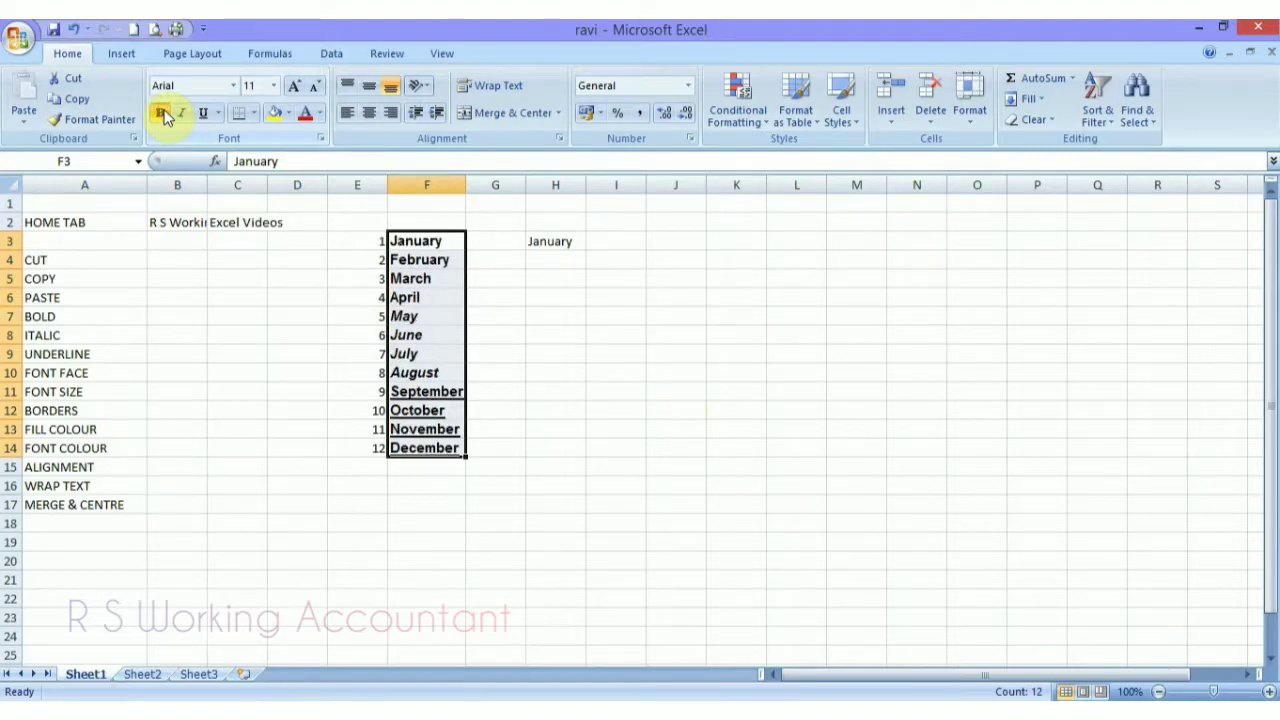
click(163, 114)
- Toggle italic, underline and bold on and off so the months are plain text
click(183, 114)
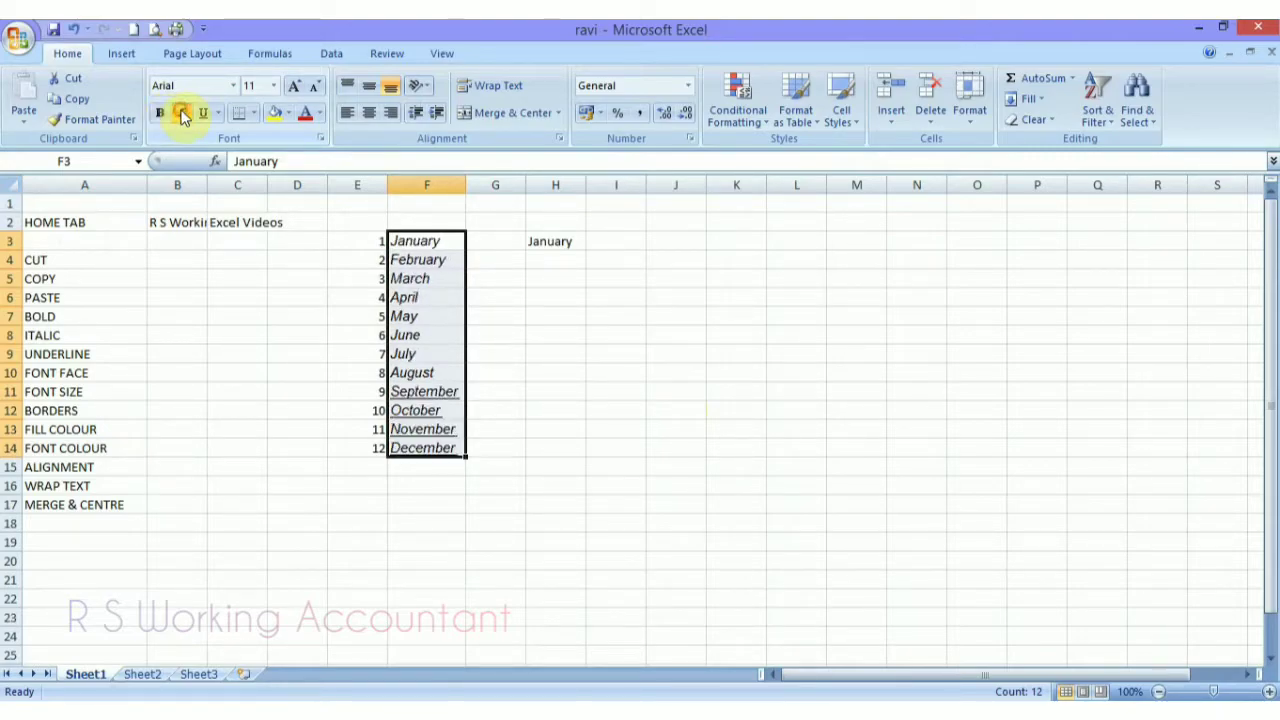
click(183, 114)
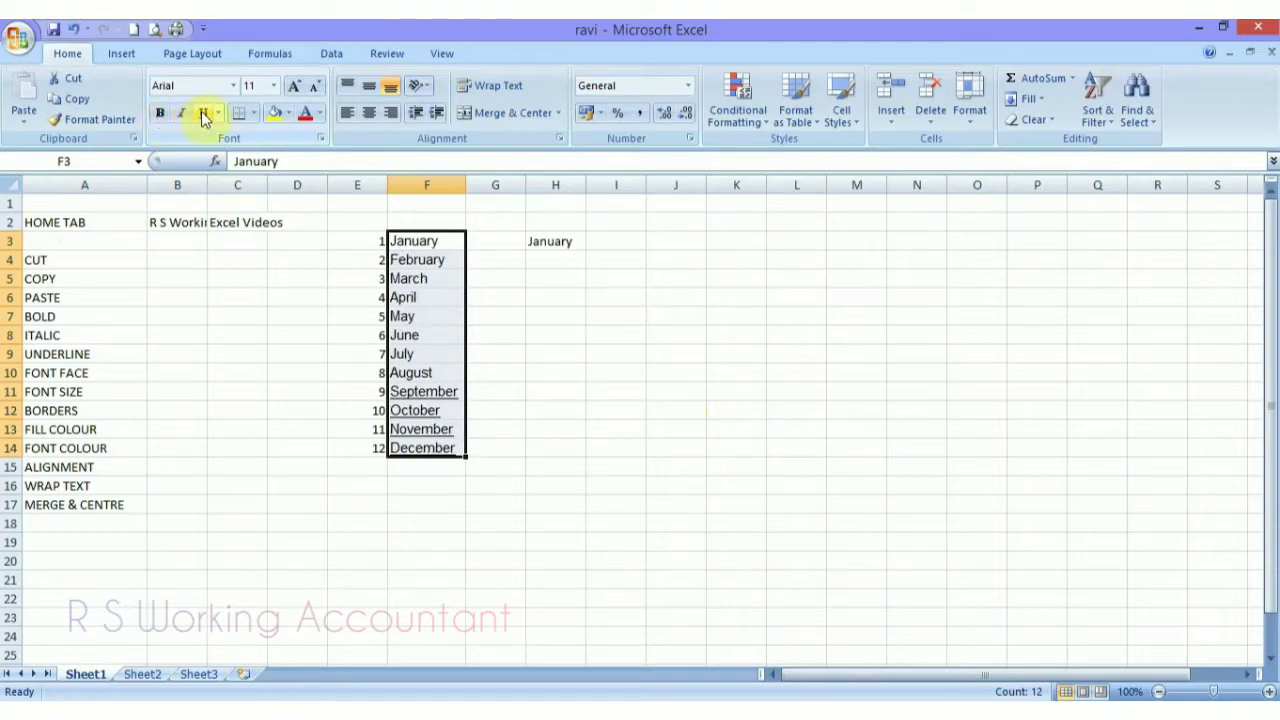
click(203, 114)
click(203, 114)
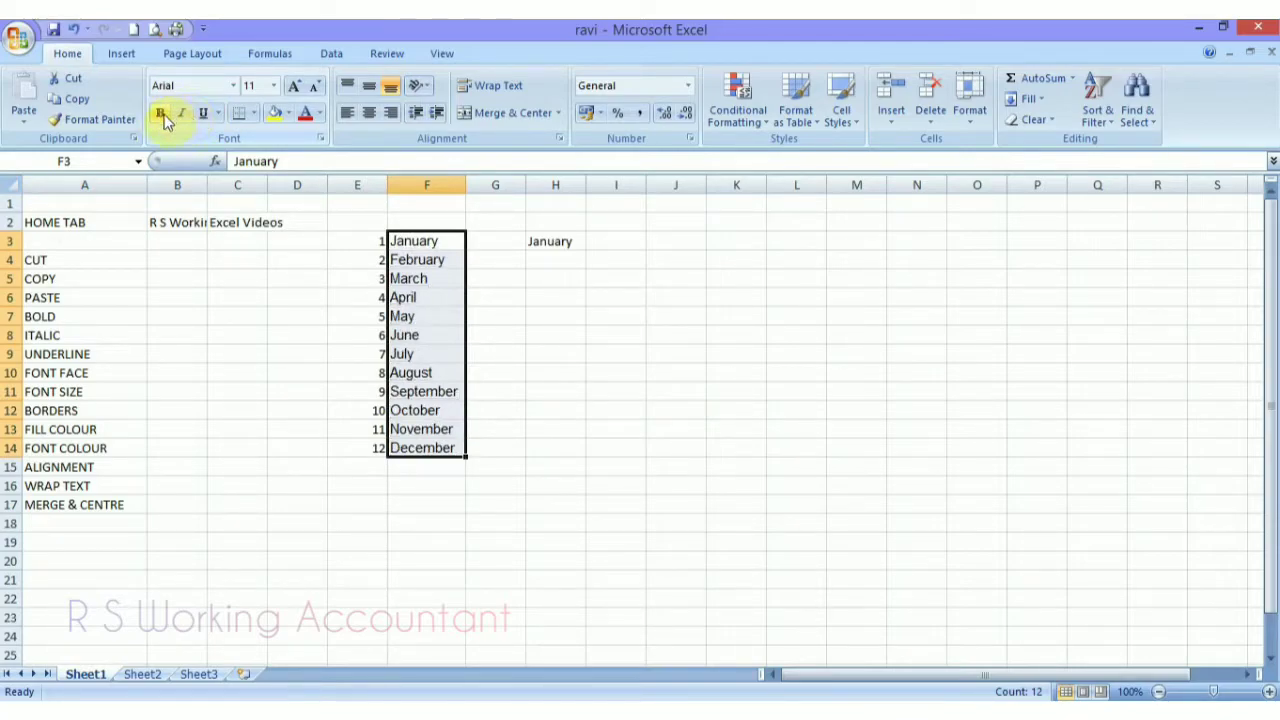
click(165, 115)
click(165, 115)
key(Down)
key(Down)
key(Up)
key(Up)
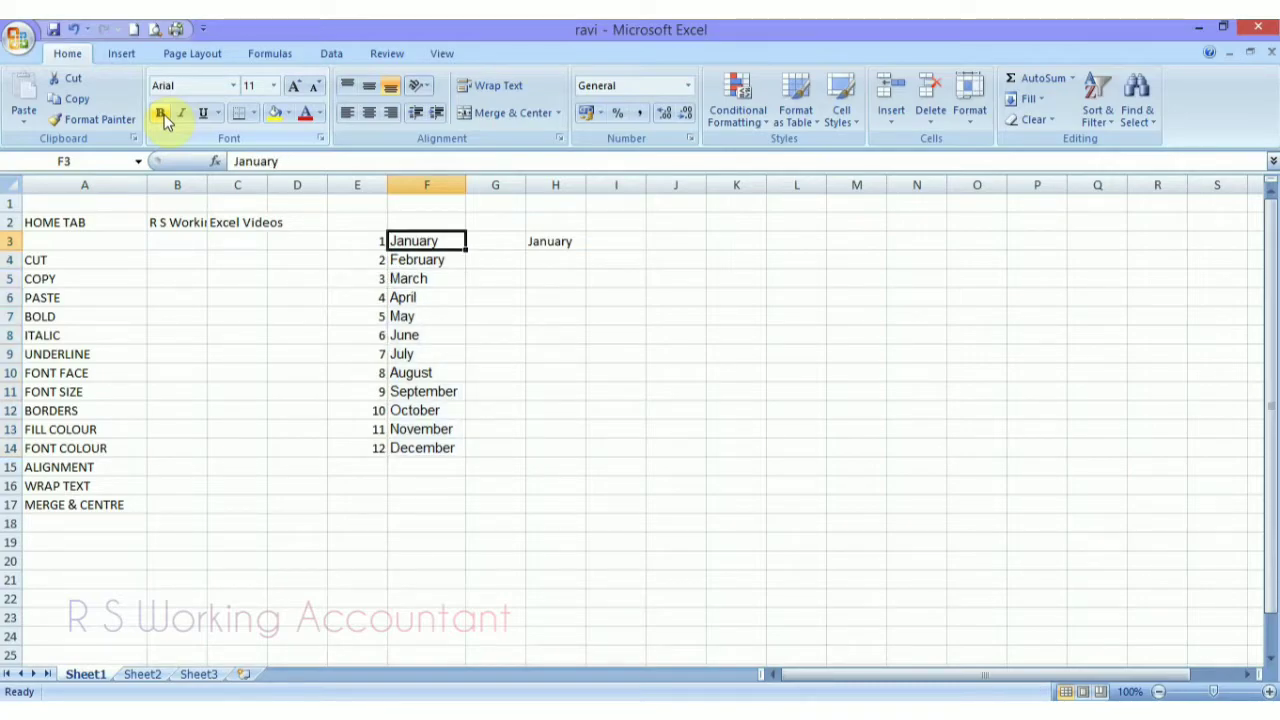
- Set the twelve month names in F3:F14 to font size 14
key(shift+Down)
key(shift+Down)
key(shift+Down)
key(shift+Down)
key(shift+Down)
key(shift+Down)
key(shift+Down)
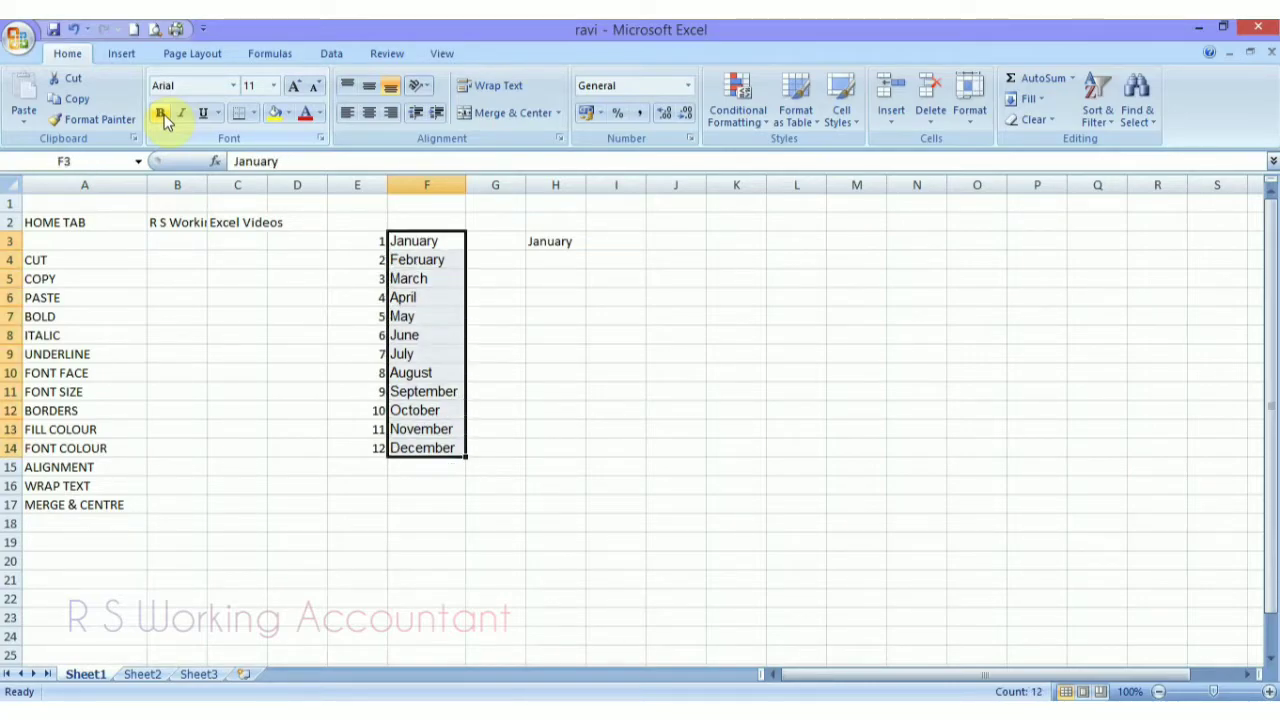
click(274, 88)
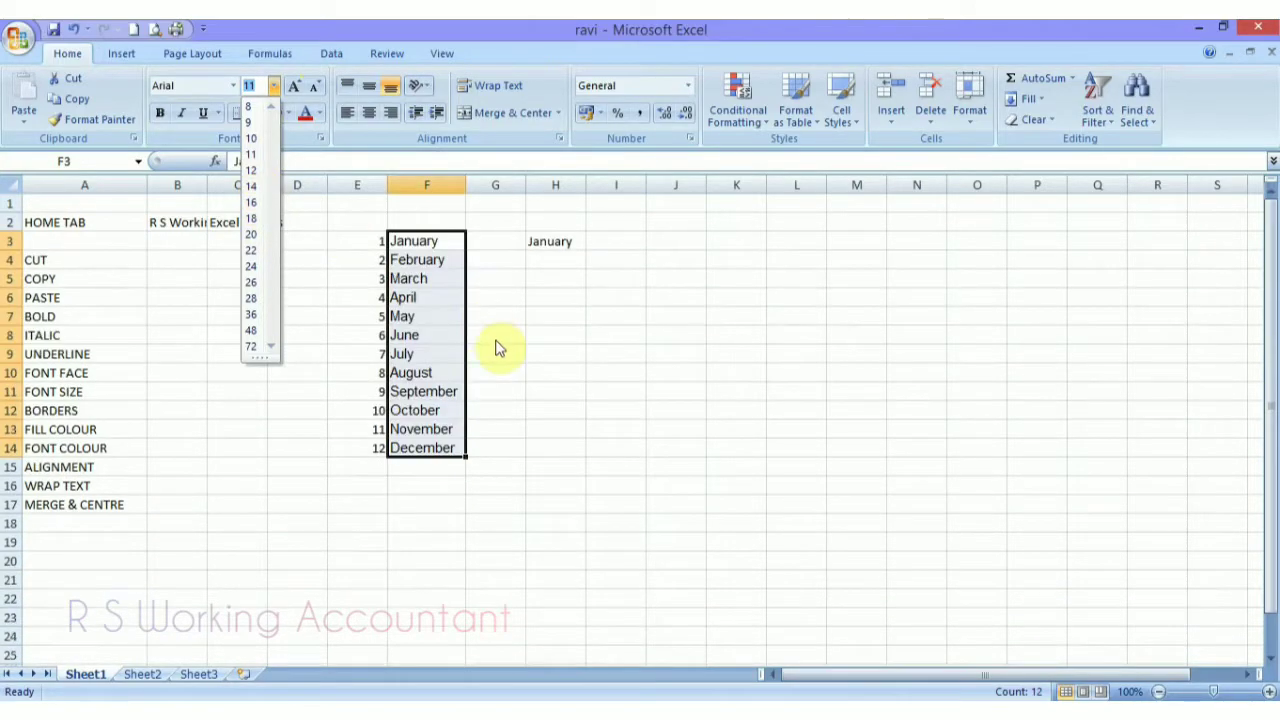
click(500, 348)
click(409, 251)
key(Up)
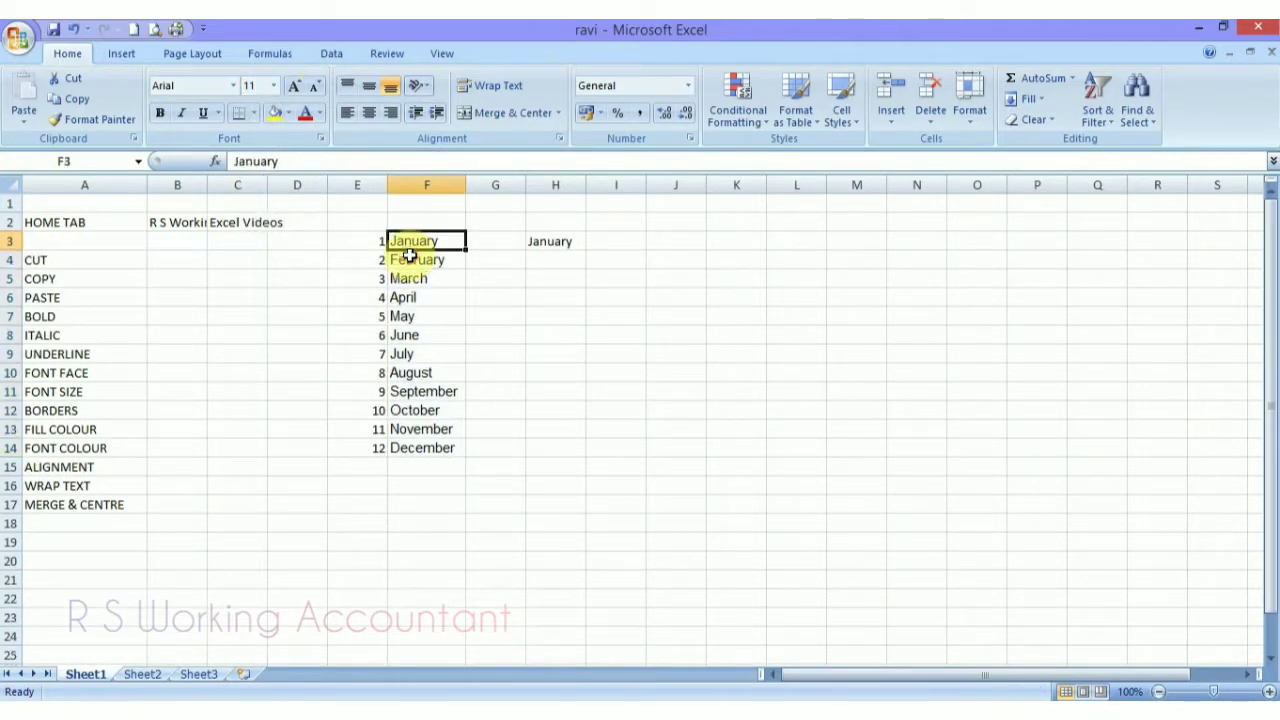
key(shift+Down)
key(shift+Down)
key(shift+Down)
key(shift+Down)
key(shift+Down)
key(shift+Down)
key(shift+Down)
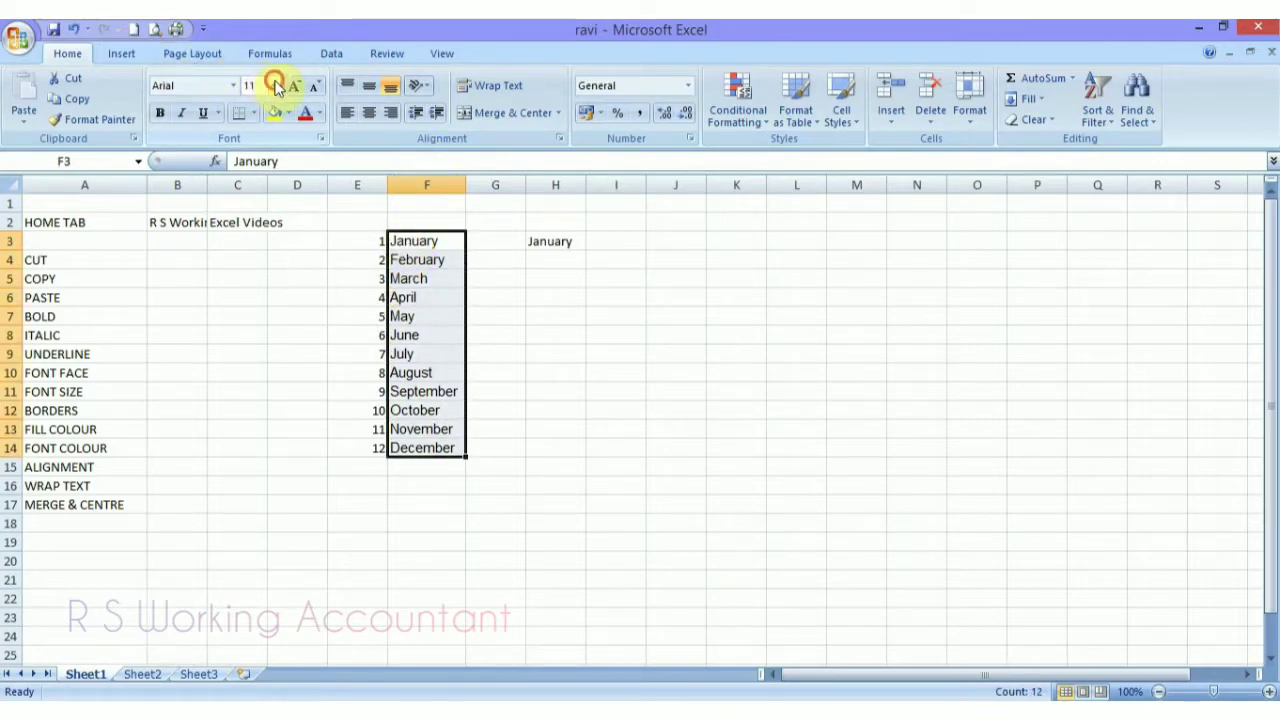
click(274, 86)
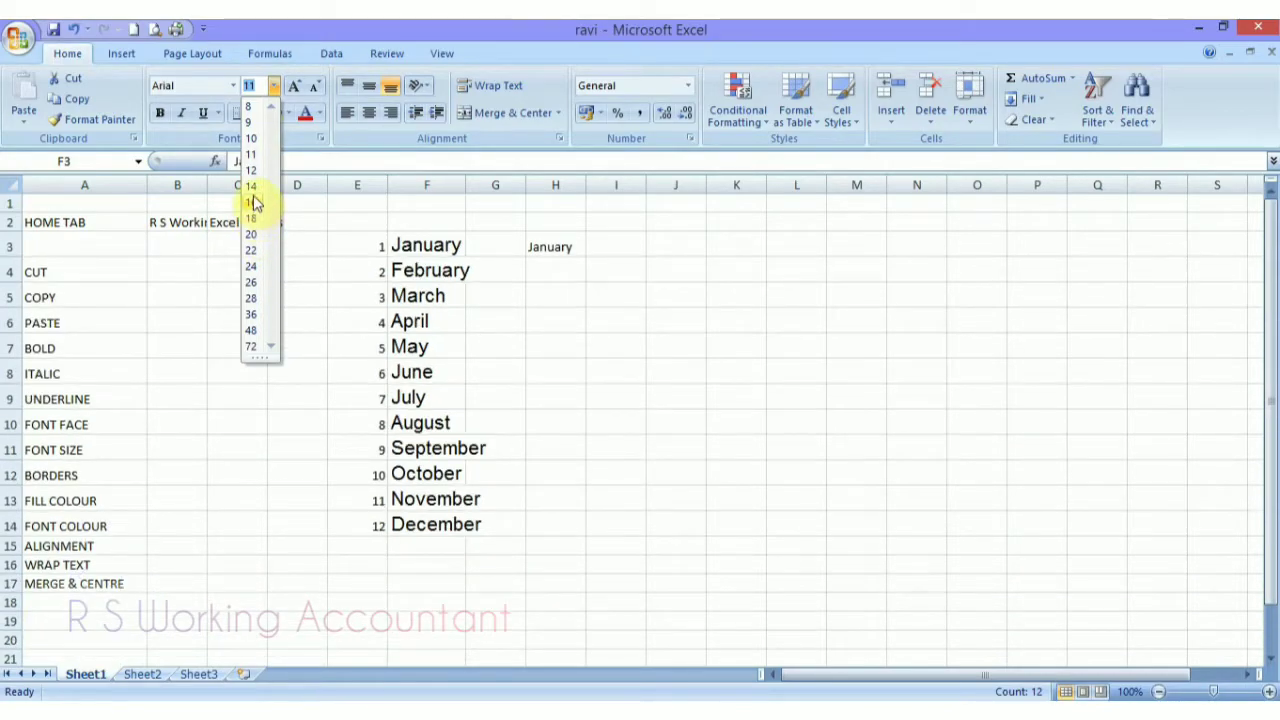
click(251, 190)
- Set the January in H3 to font size 20
click(243, 309)
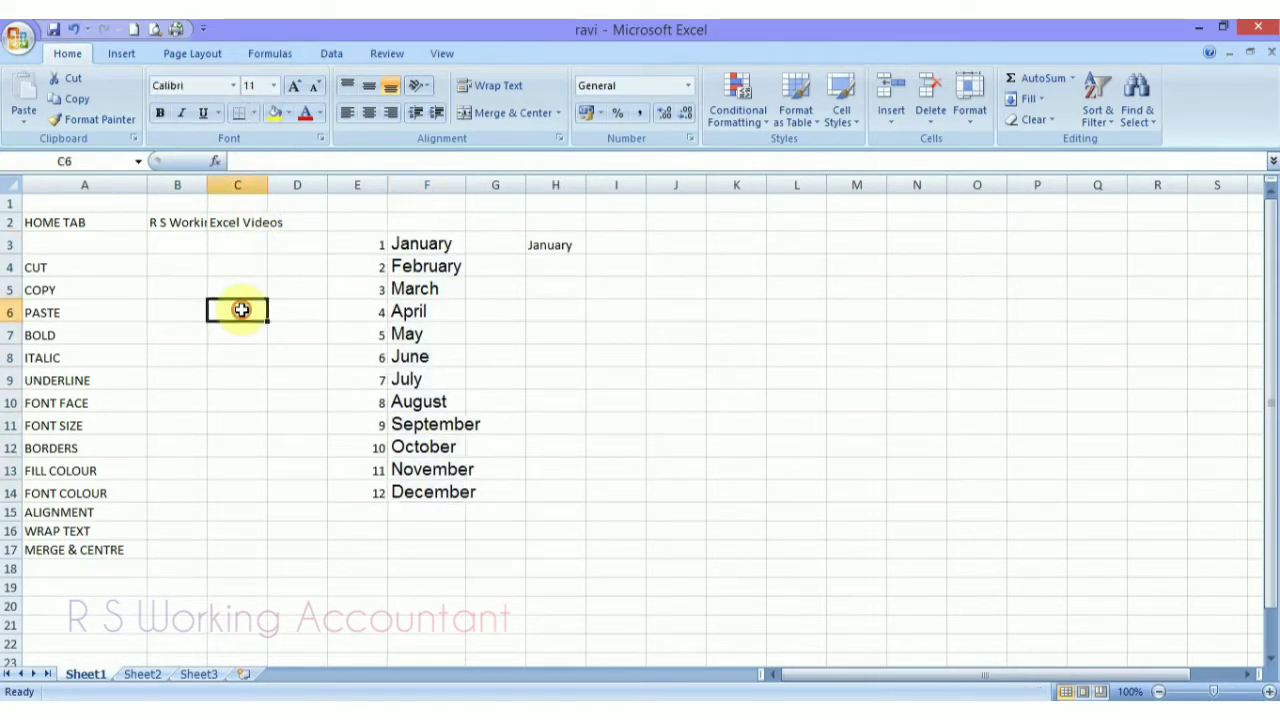
click(108, 273)
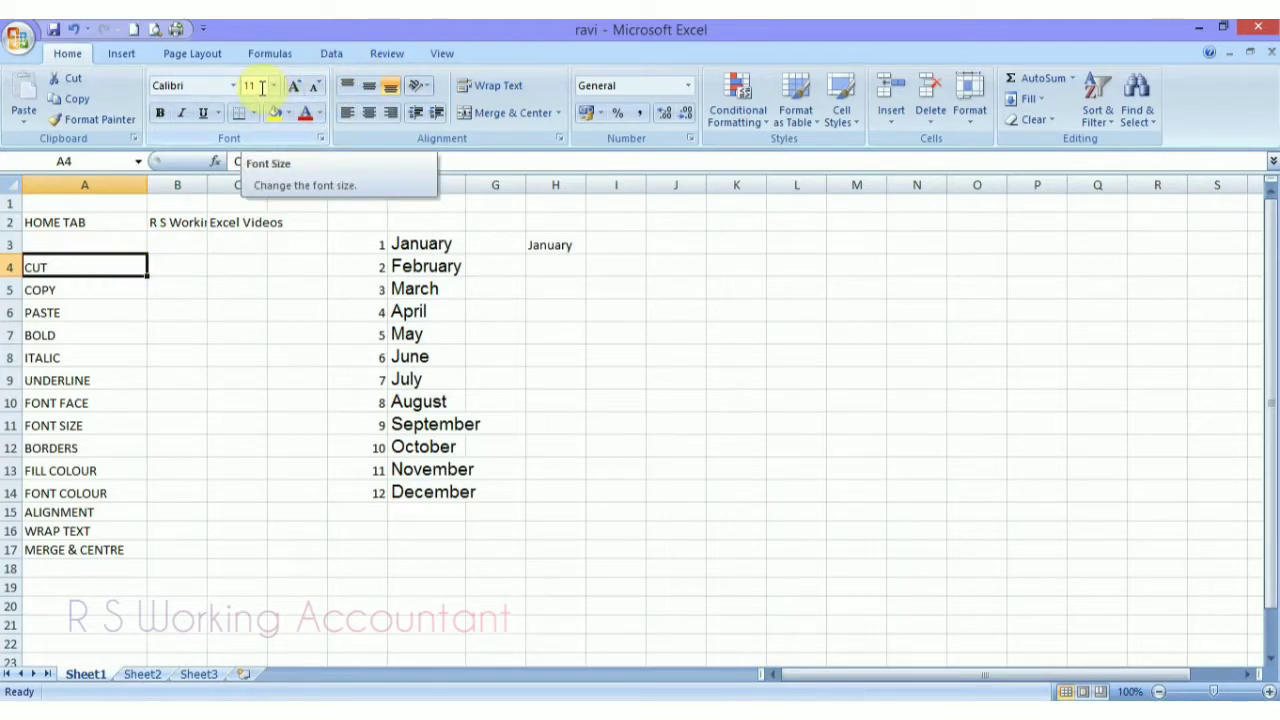
click(570, 248)
click(273, 86)
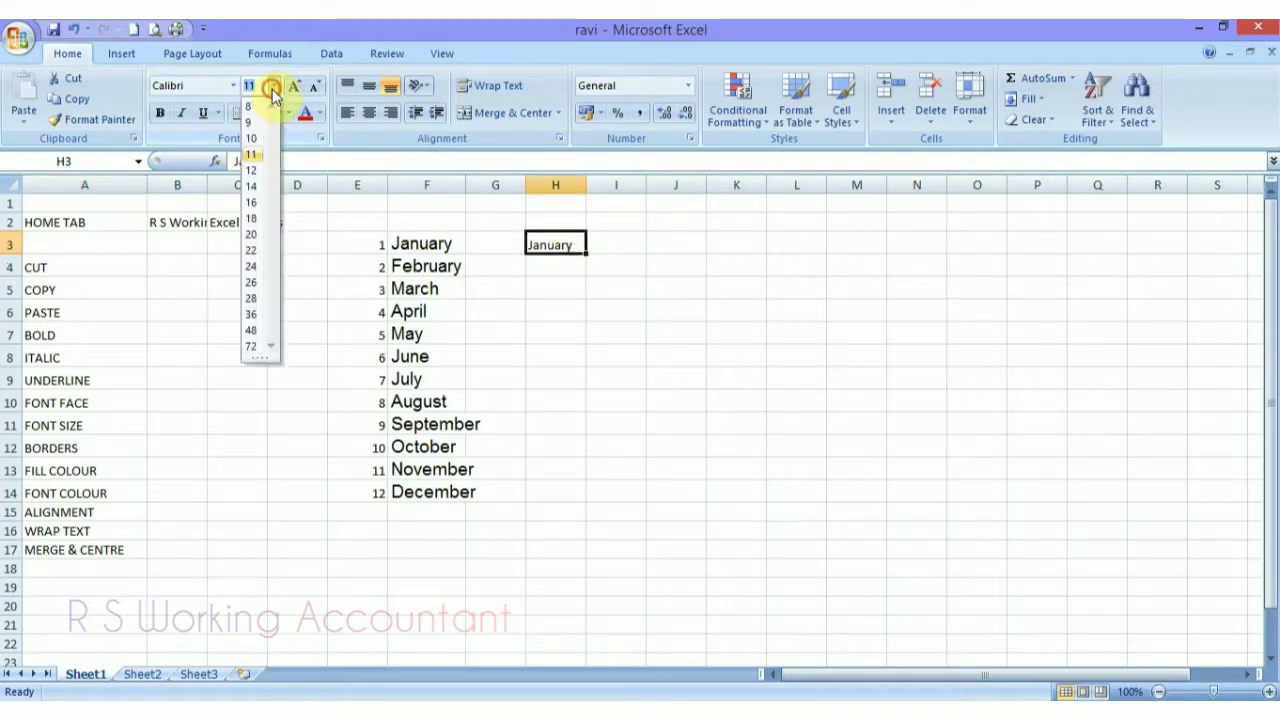
click(256, 236)
click(287, 383)
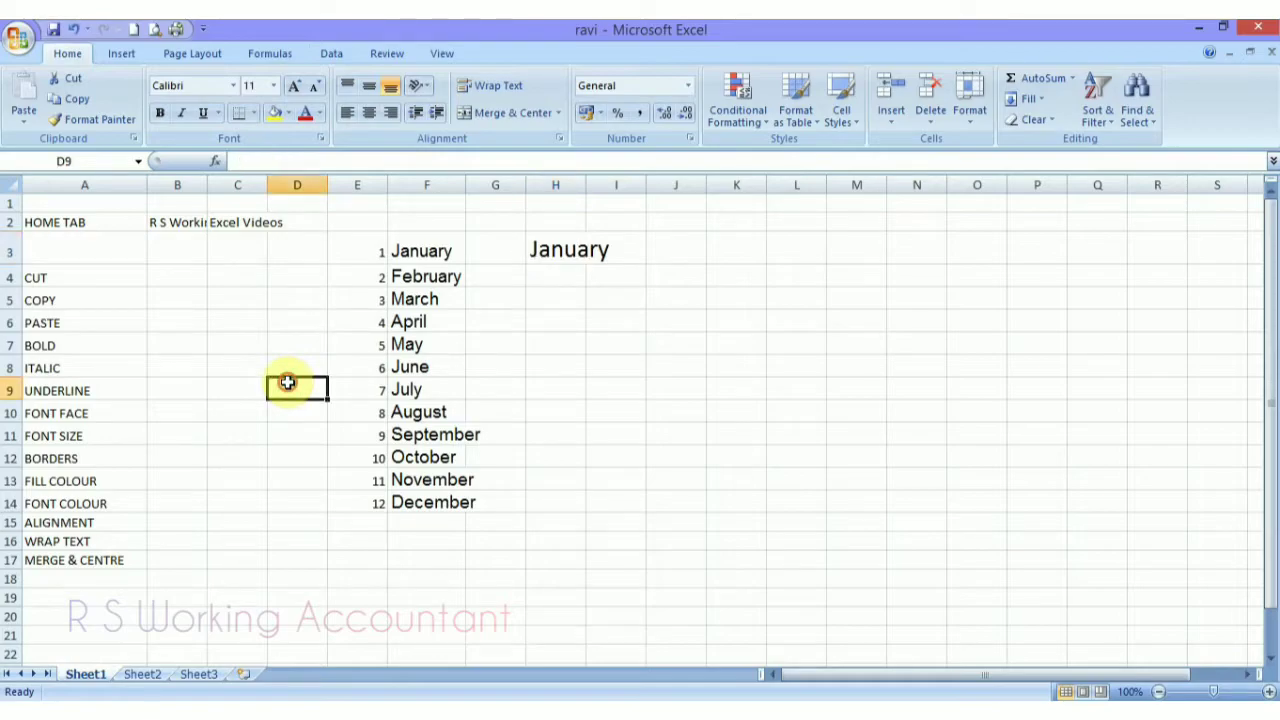
click(563, 249)
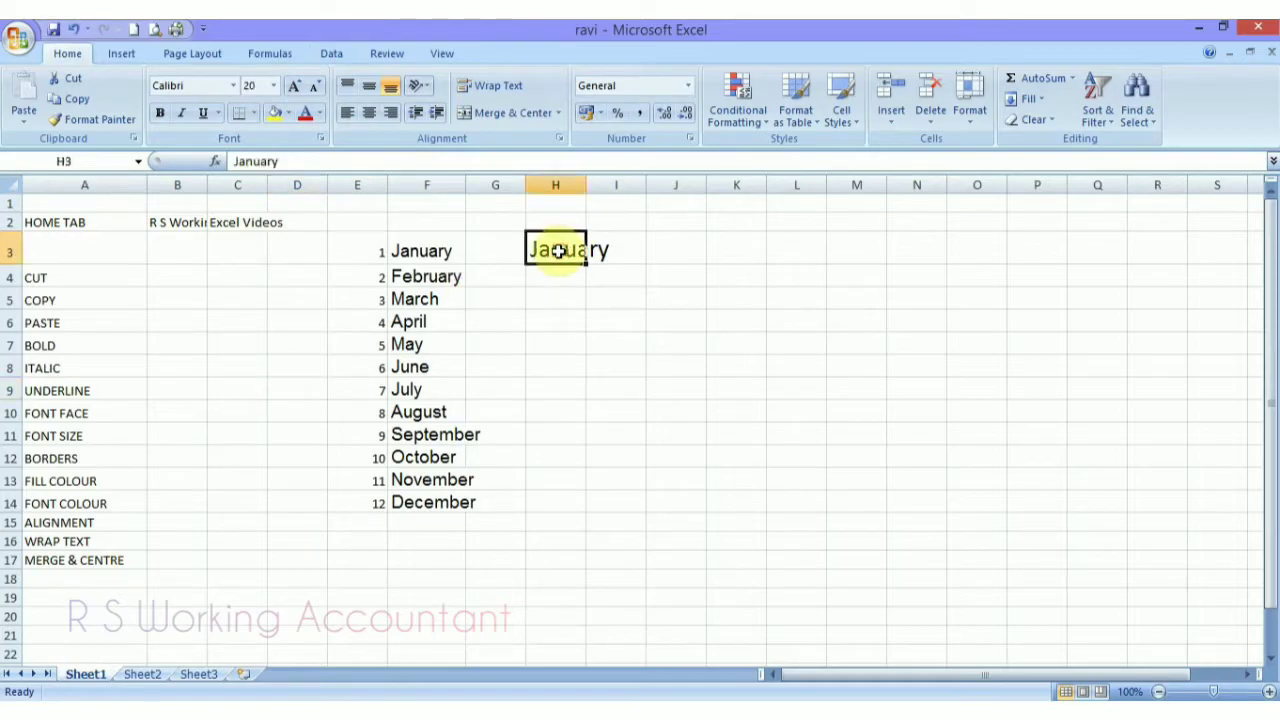
click(369, 462)
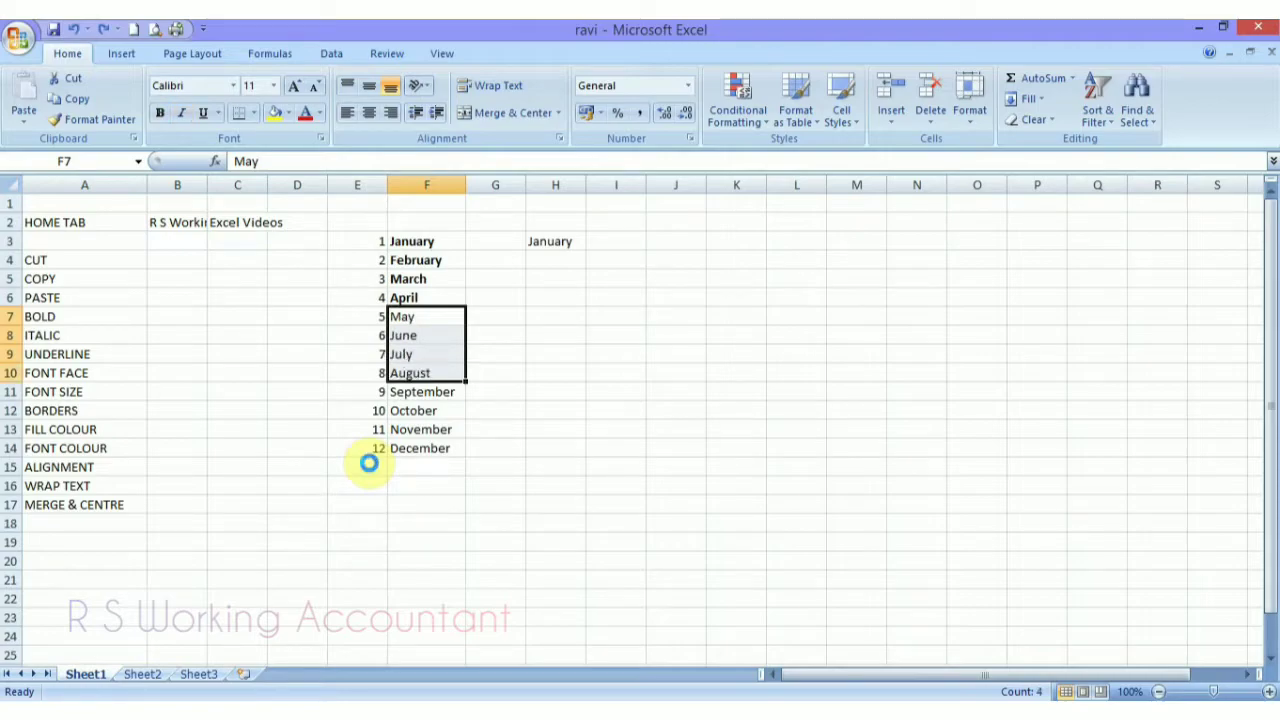
- Insert a new empty column before column A, shifting the labels into column B
click(42, 196)
click(50, 185)
right_click(52, 186)
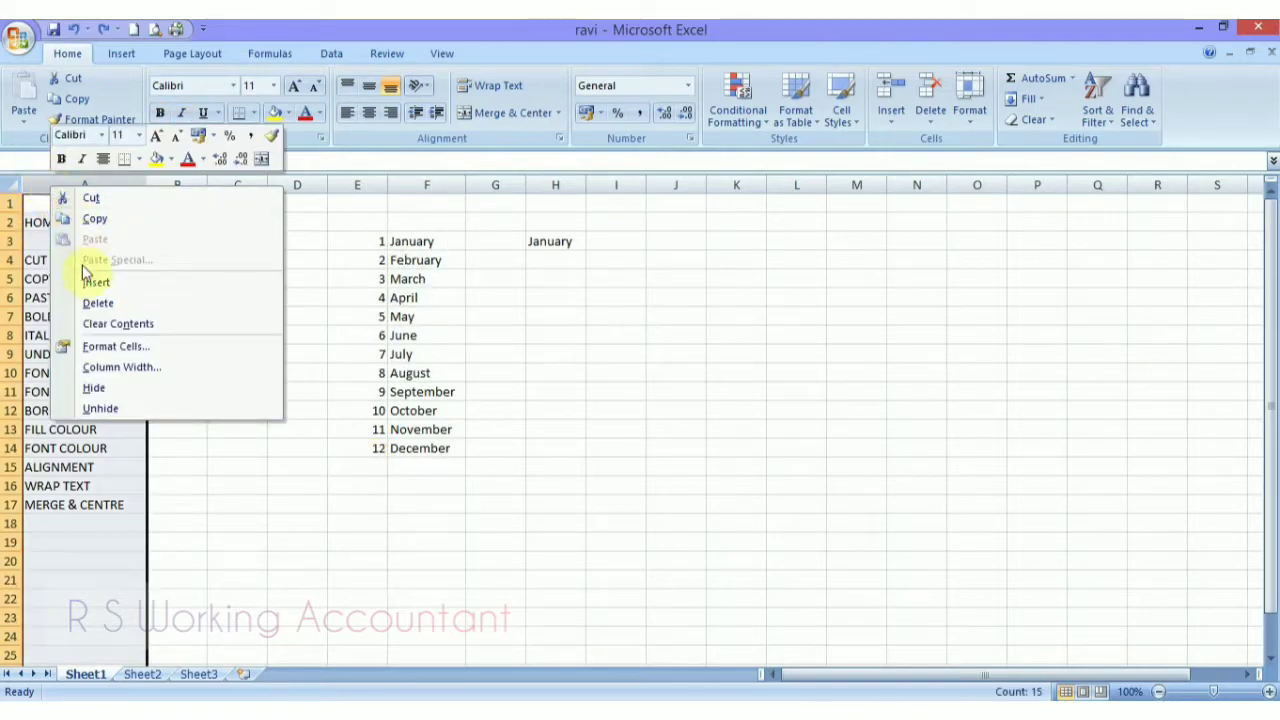
click(96, 282)
click(229, 334)
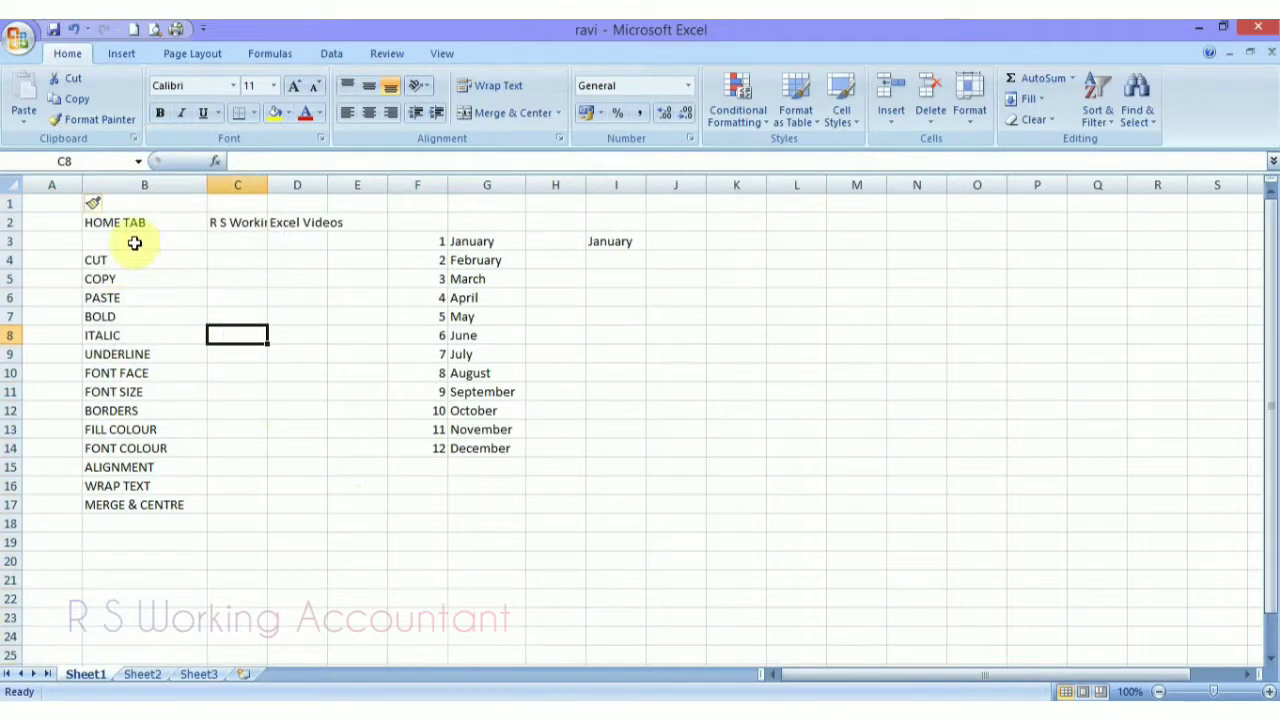
- Select the labels in B4:B17, grow their font up to 24, then shrink it to 8
click(134, 243)
click(130, 258)
key(shift+Down)
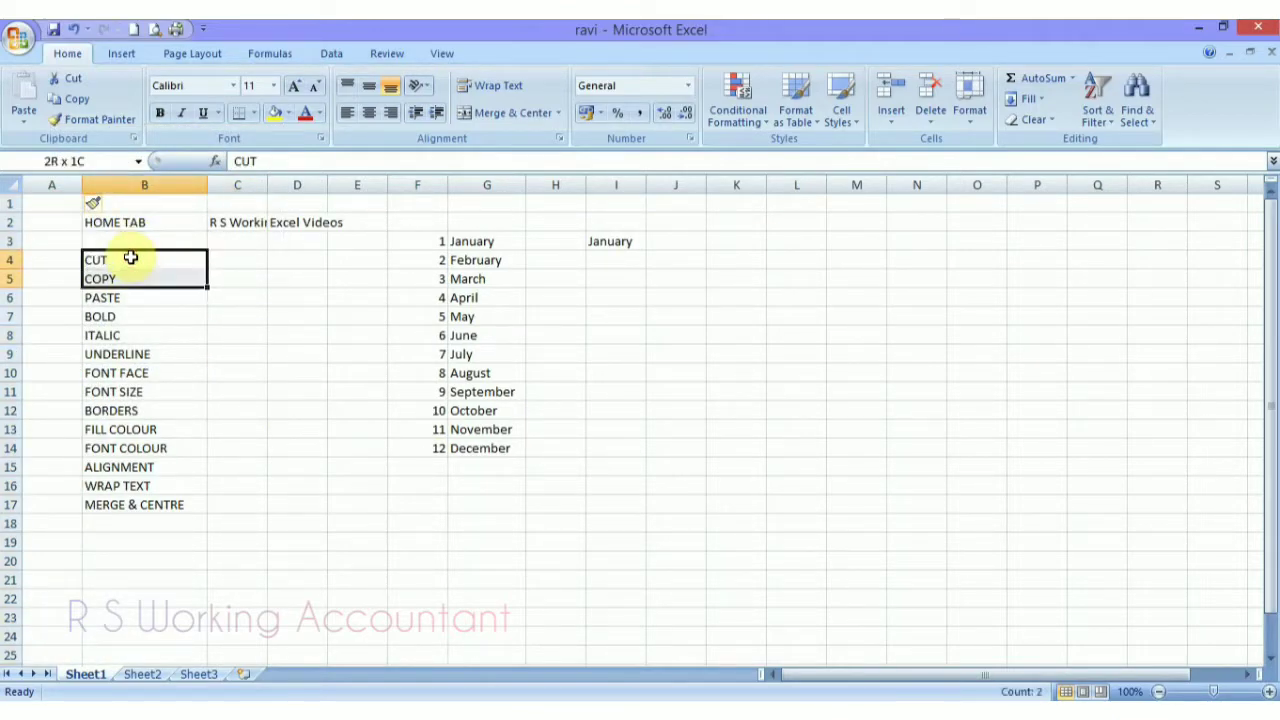
key(shift+Down)
key(shift+Down)
key(shift+Down)
key(shift+Down)
key(shift+Down)
key(shift+Down)
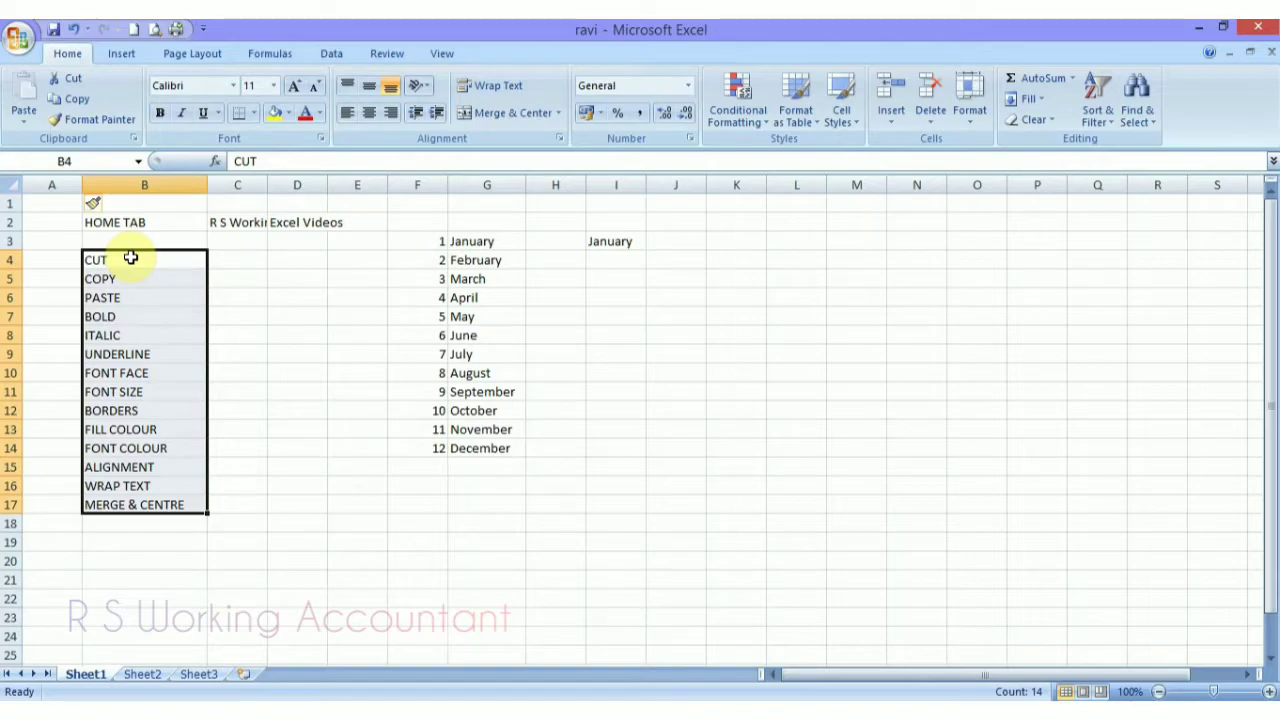
click(293, 90)
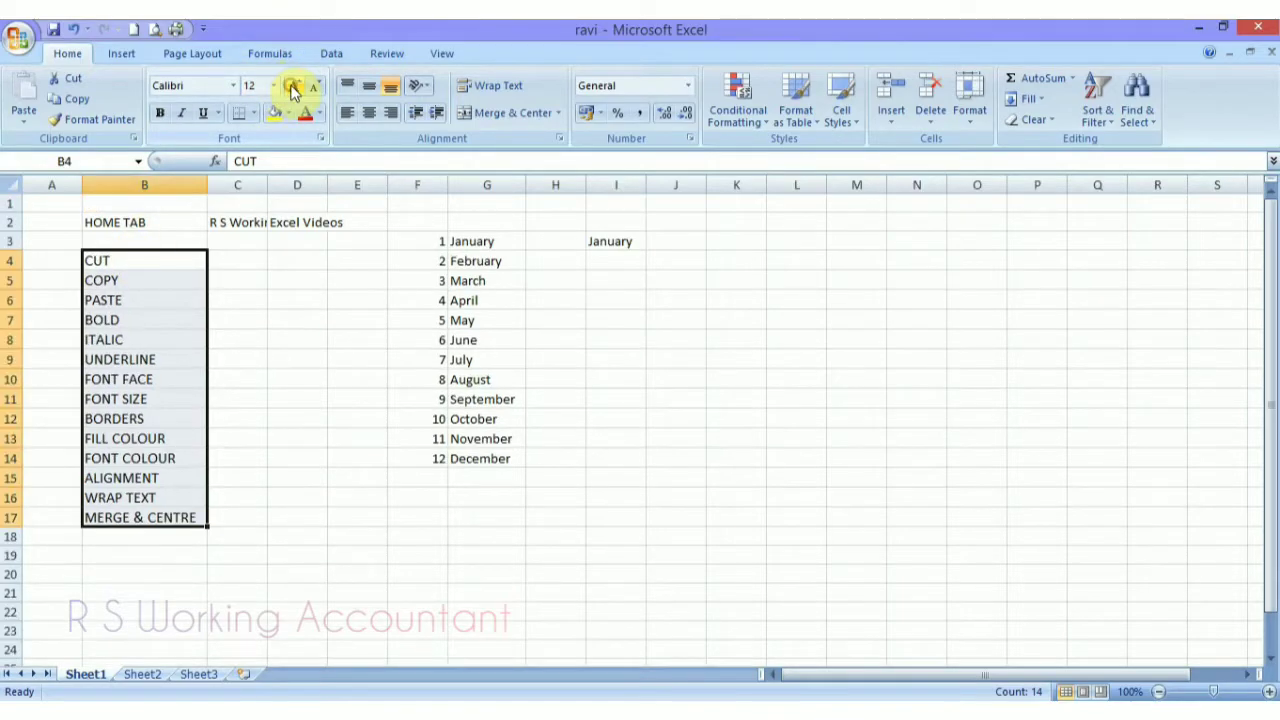
click(292, 89)
click(291, 88)
click(291, 88)
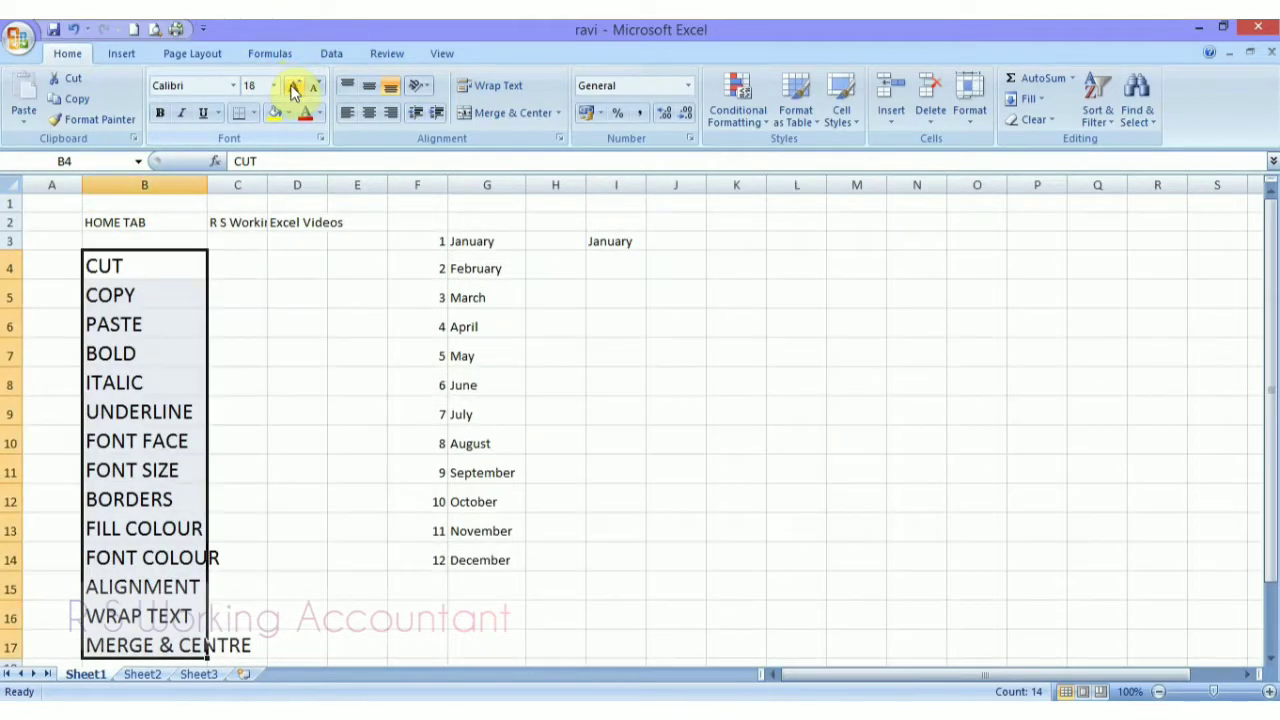
click(292, 89)
click(294, 89)
click(293, 89)
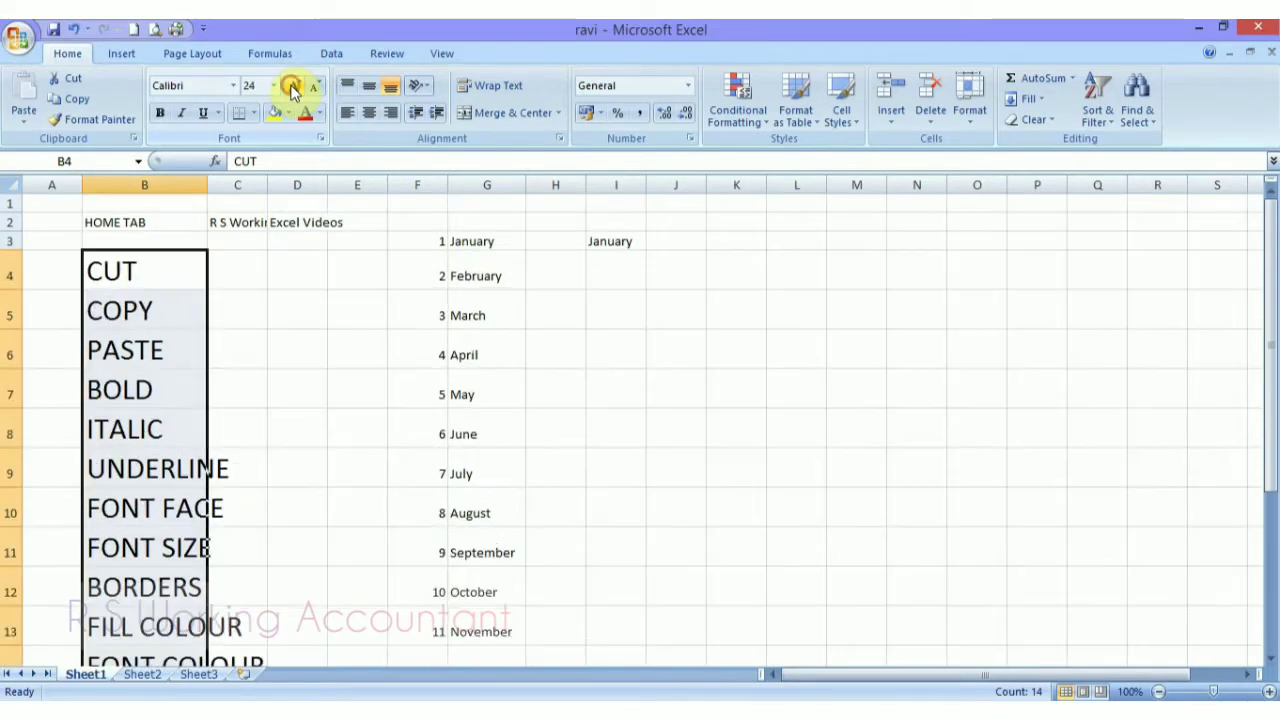
click(316, 89)
click(316, 89)
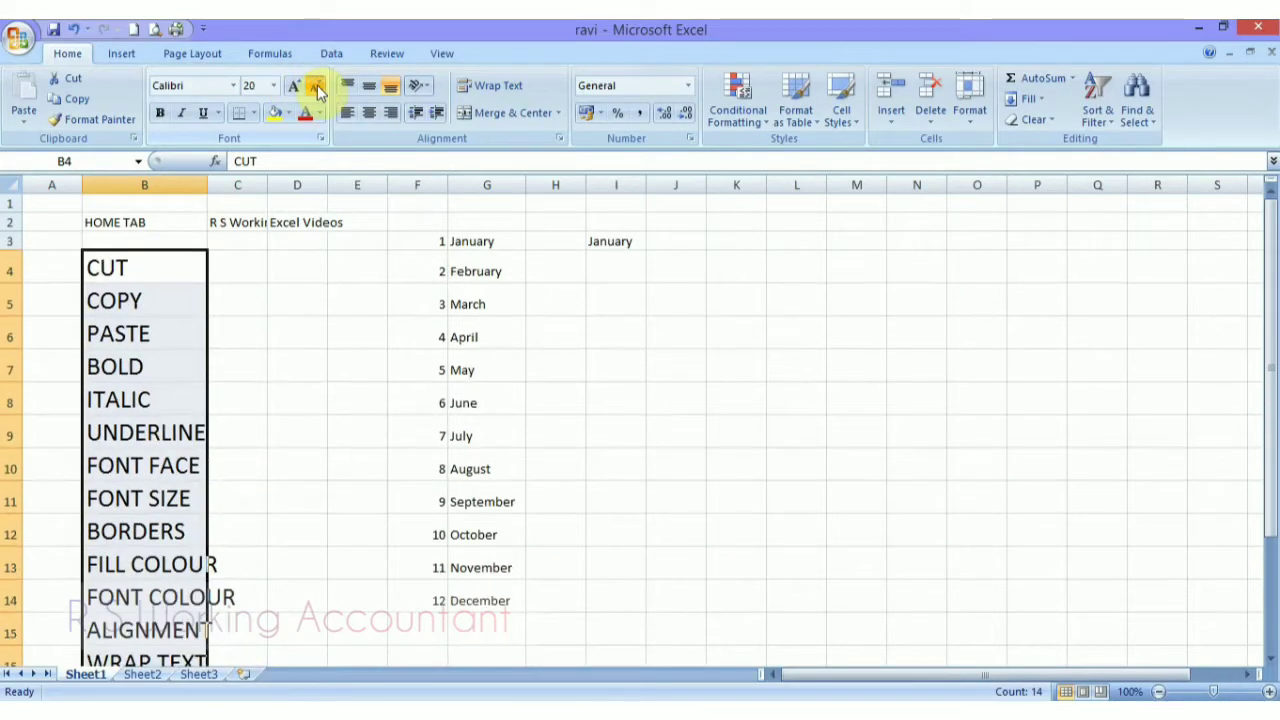
click(316, 89)
click(316, 89)
click(316, 89)
click(316, 89)
click(316, 89)
click(316, 89)
click(316, 89)
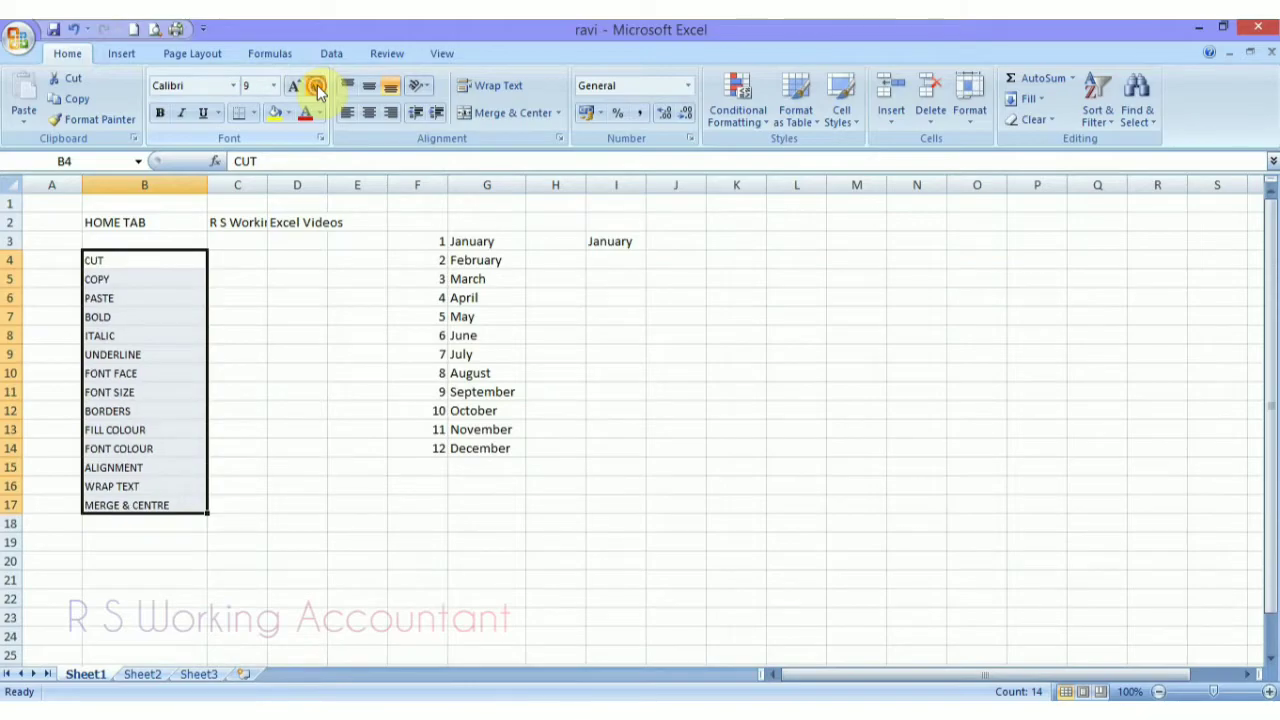
click(316, 89)
- Raise the B4:B17 labels' font to 22, then lower it back to 11
click(275, 87)
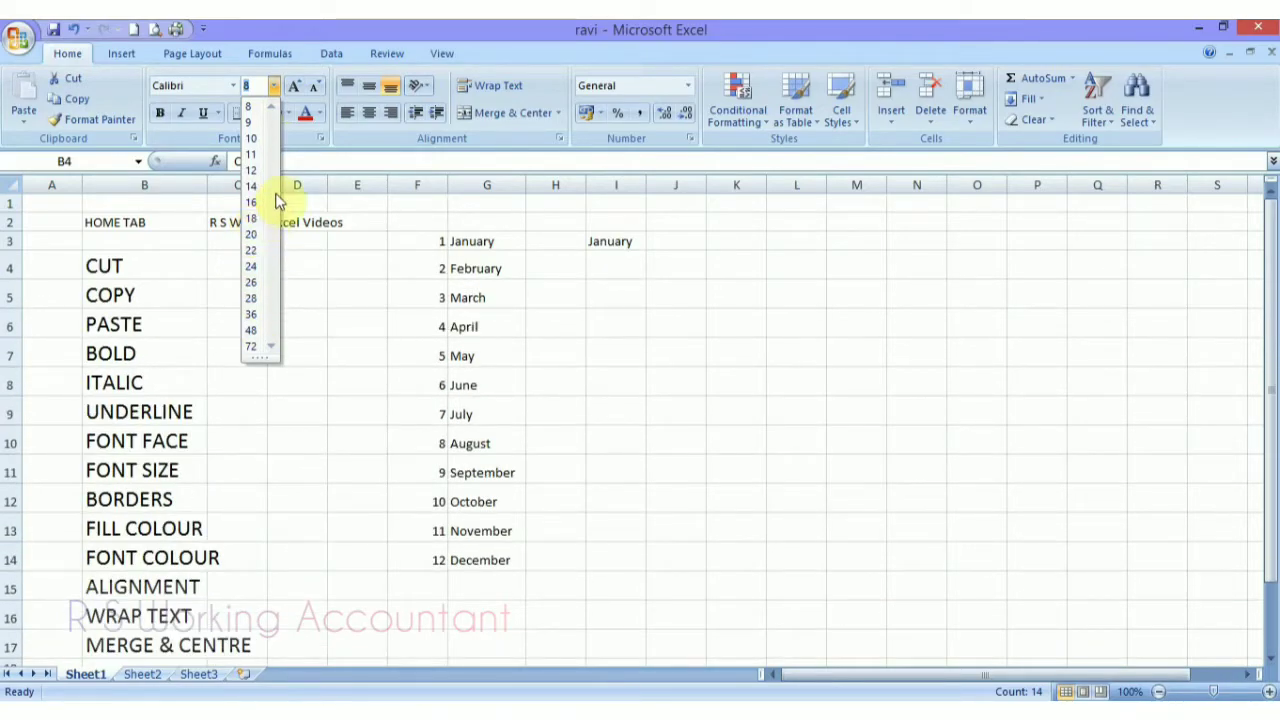
click(305, 90)
click(303, 89)
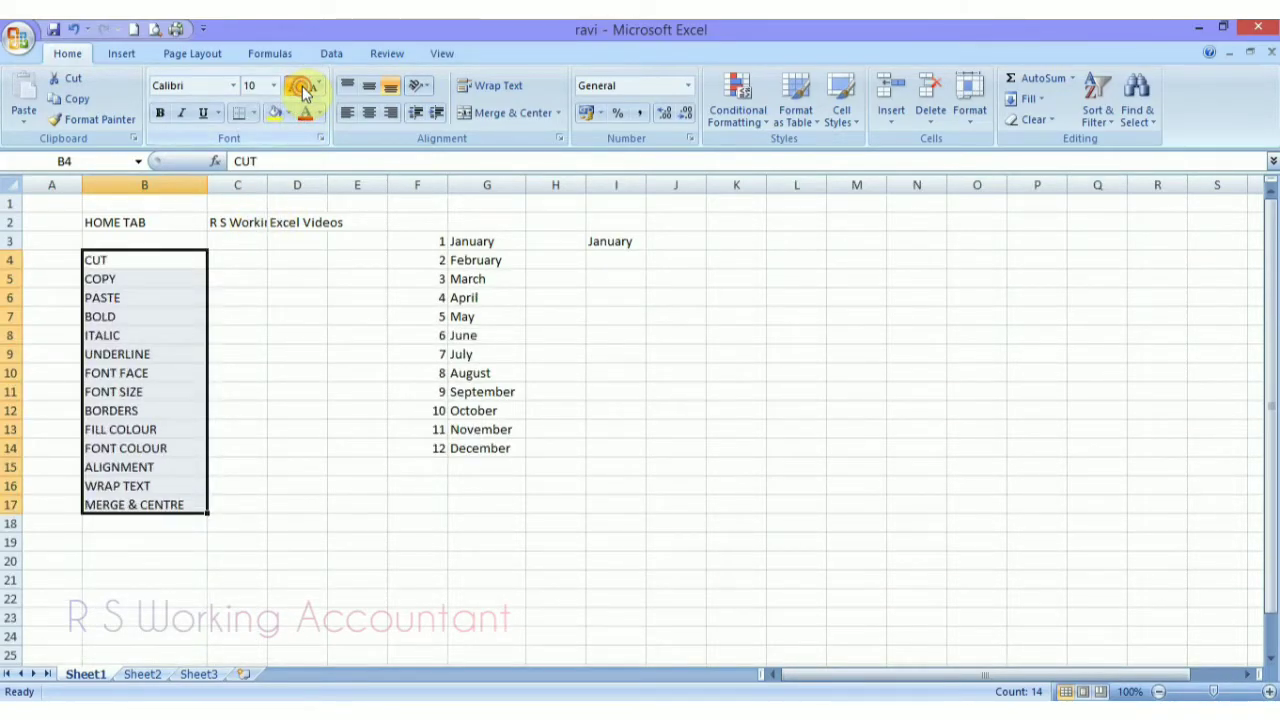
click(303, 89)
click(303, 89)
click(301, 89)
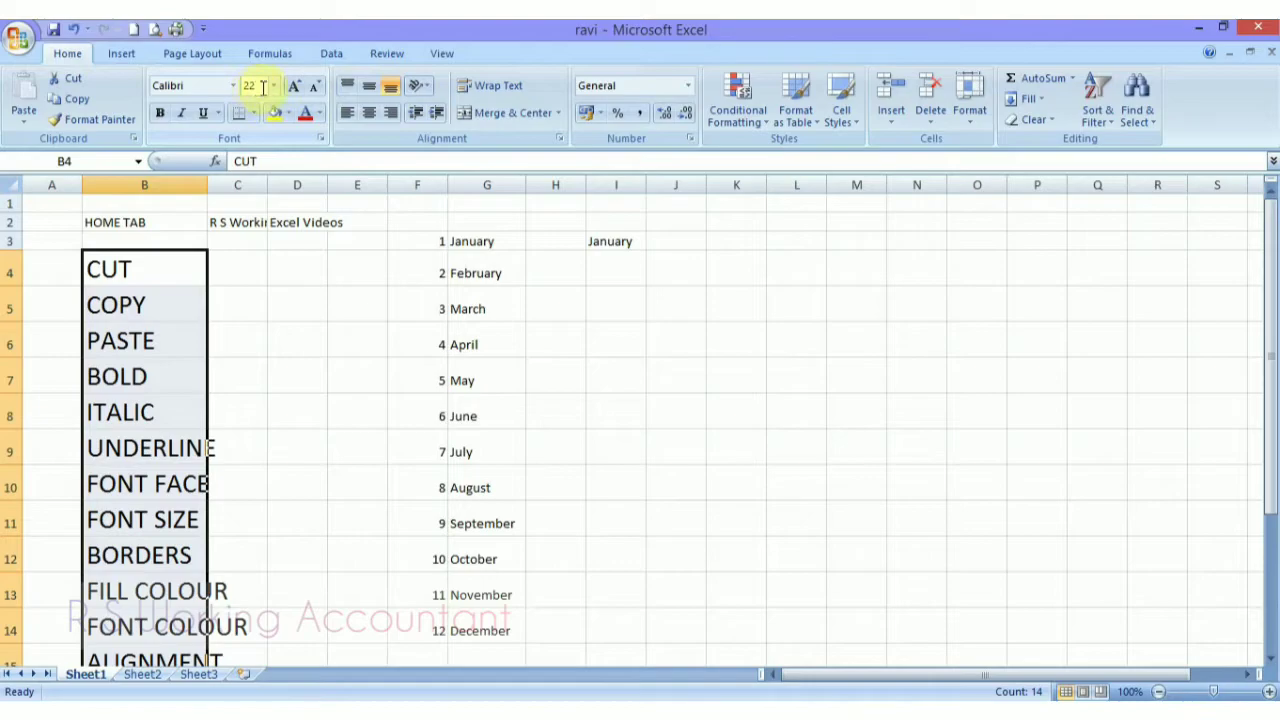
click(309, 88)
click(309, 88)
click(309, 88)
click(309, 88)
click(309, 88)
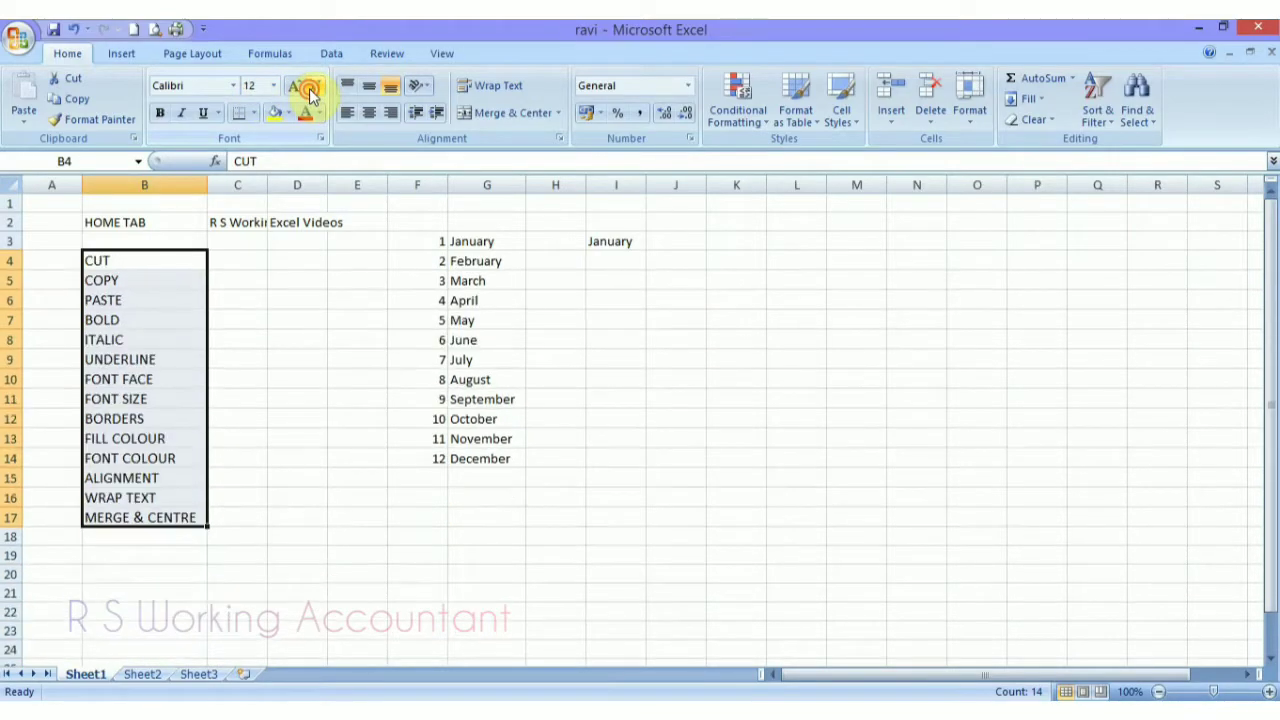
click(309, 88)
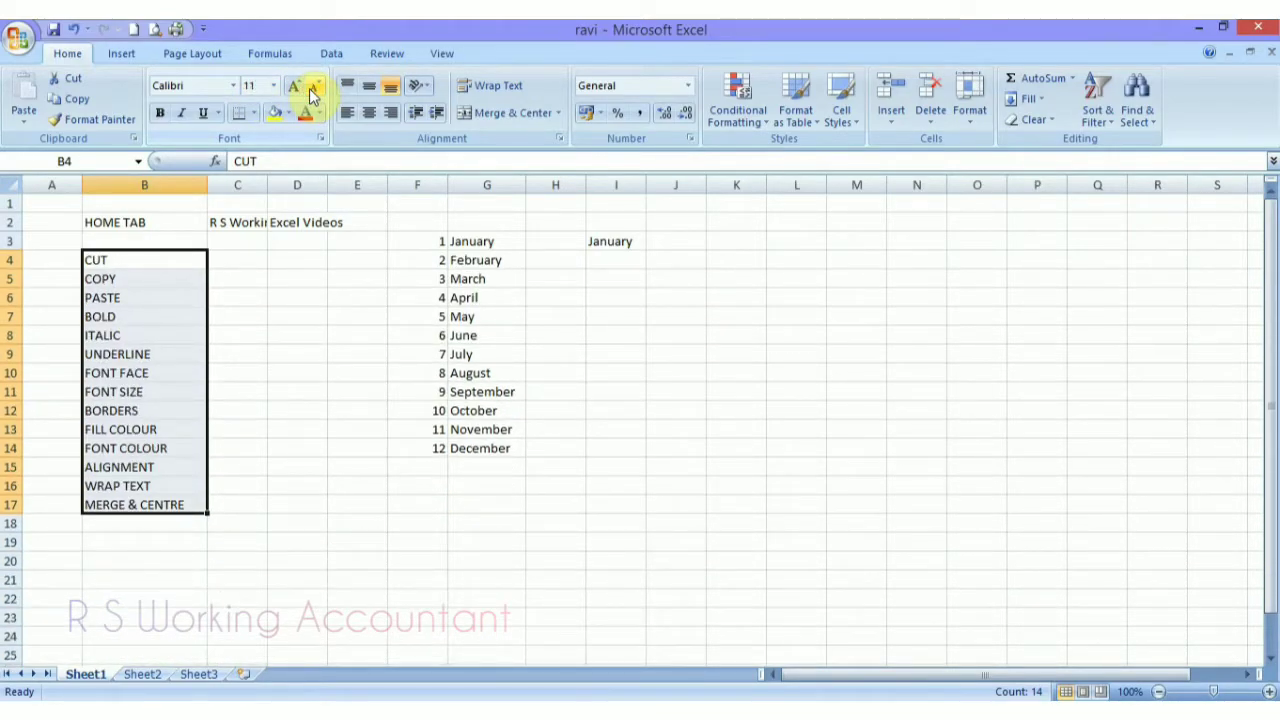
click(280, 245)
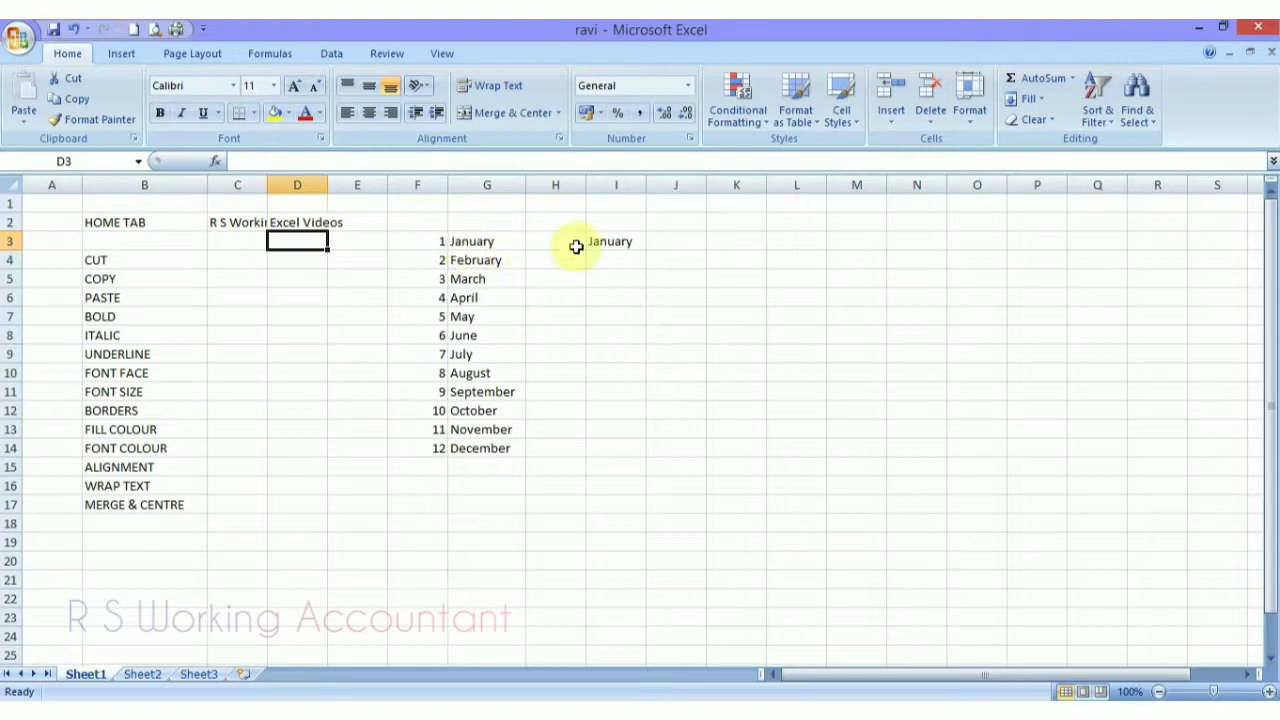
- Clear the stray January in I3 and put All Borders on the month list F3:H14
click(609, 238)
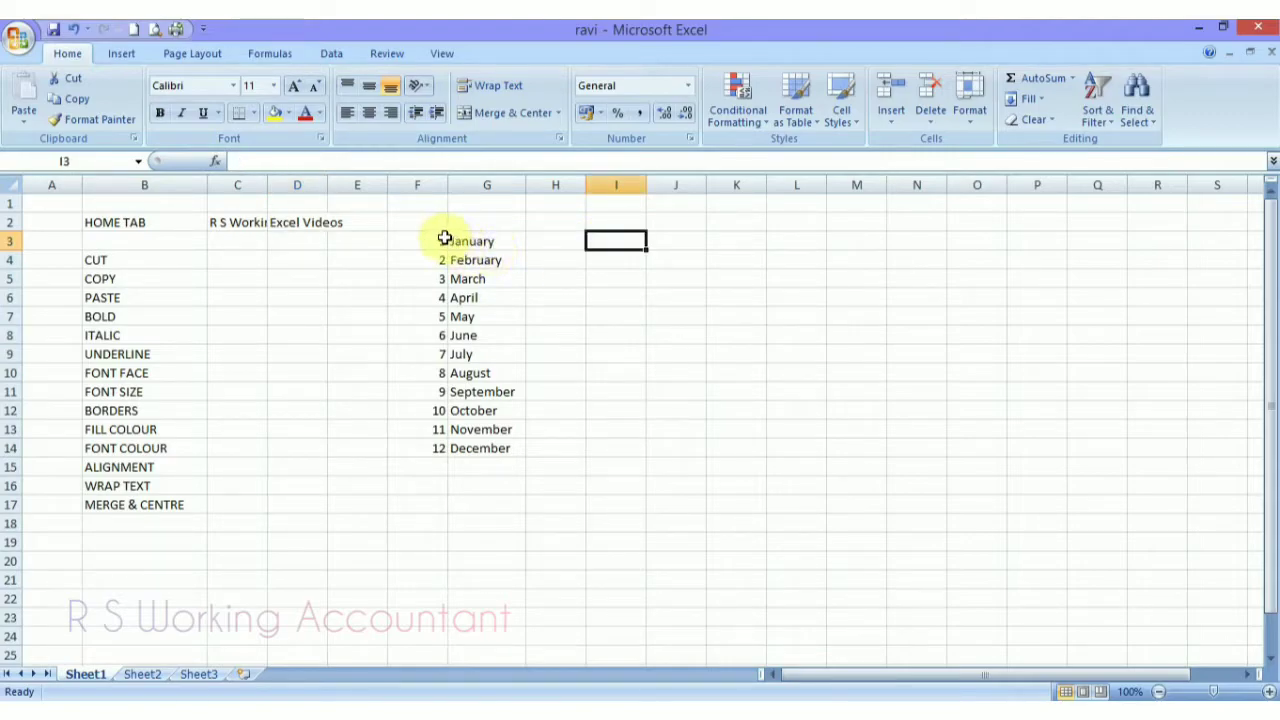
drag(443, 240, 448, 239)
key(shift+Right)
key(shift+Down)
key(shift+Down)
key(shift+Down)
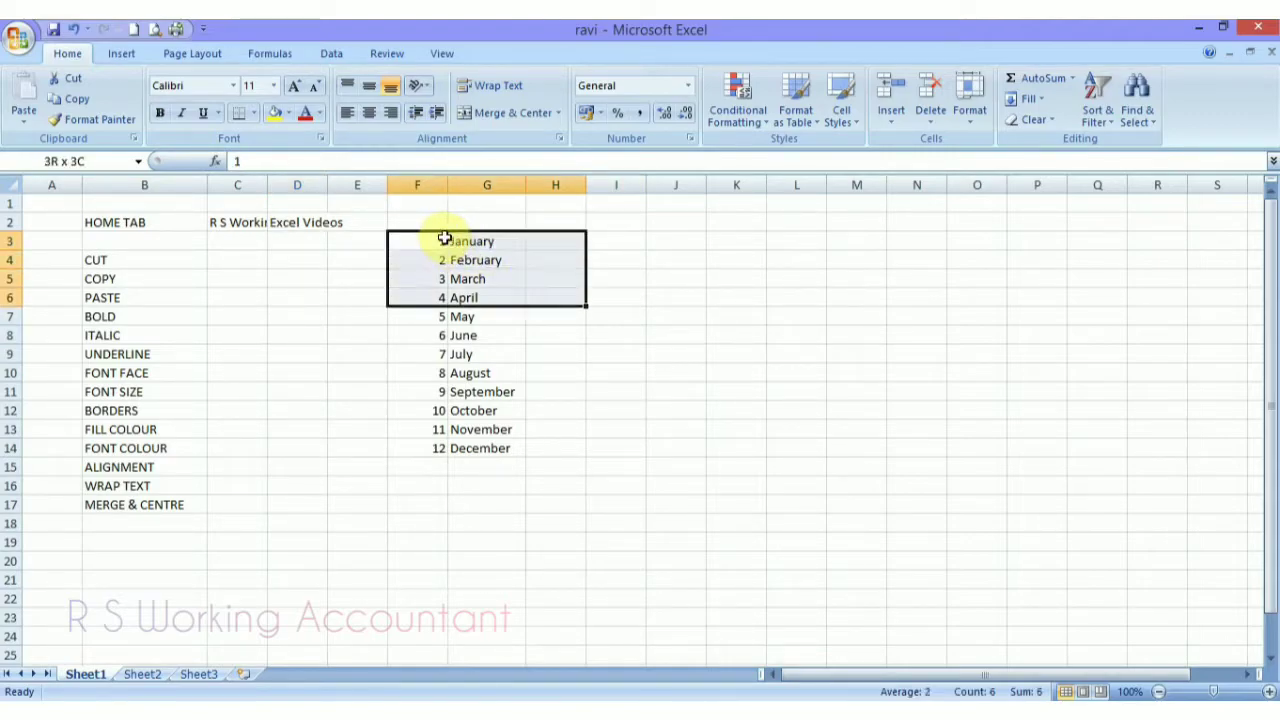
key(shift+Down)
key(shift+Down)
key(shift+Down)
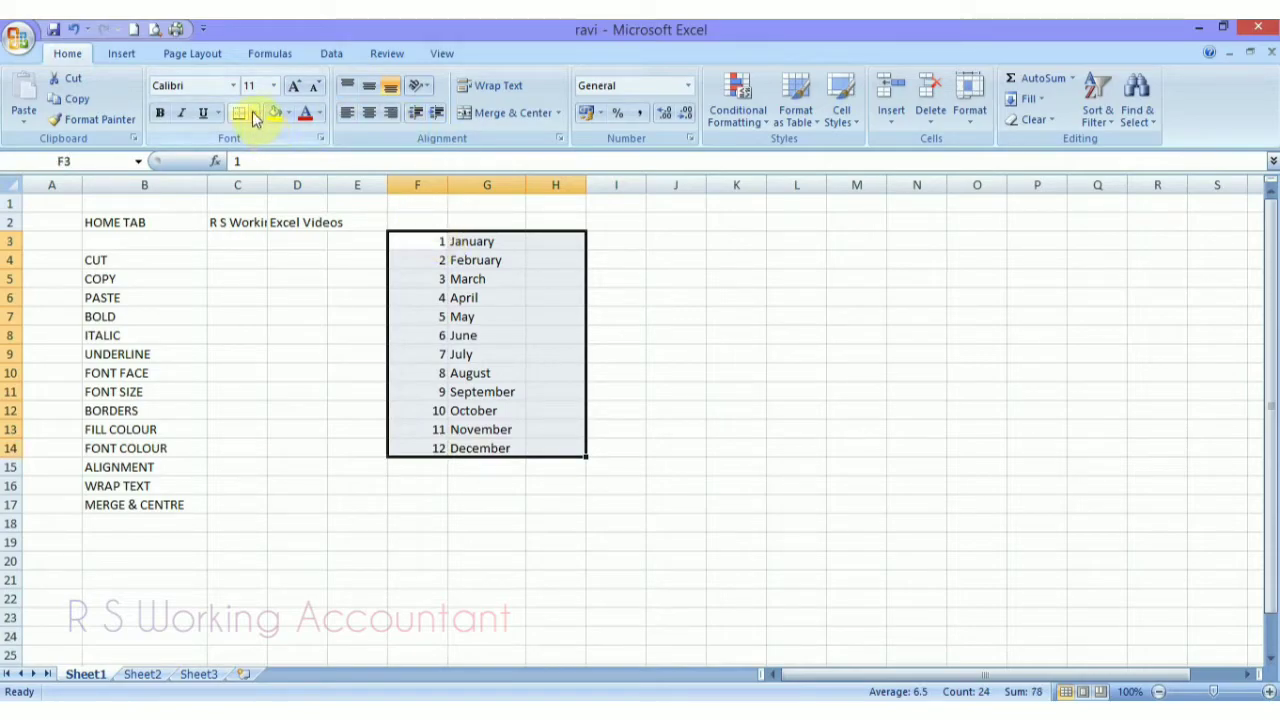
click(253, 112)
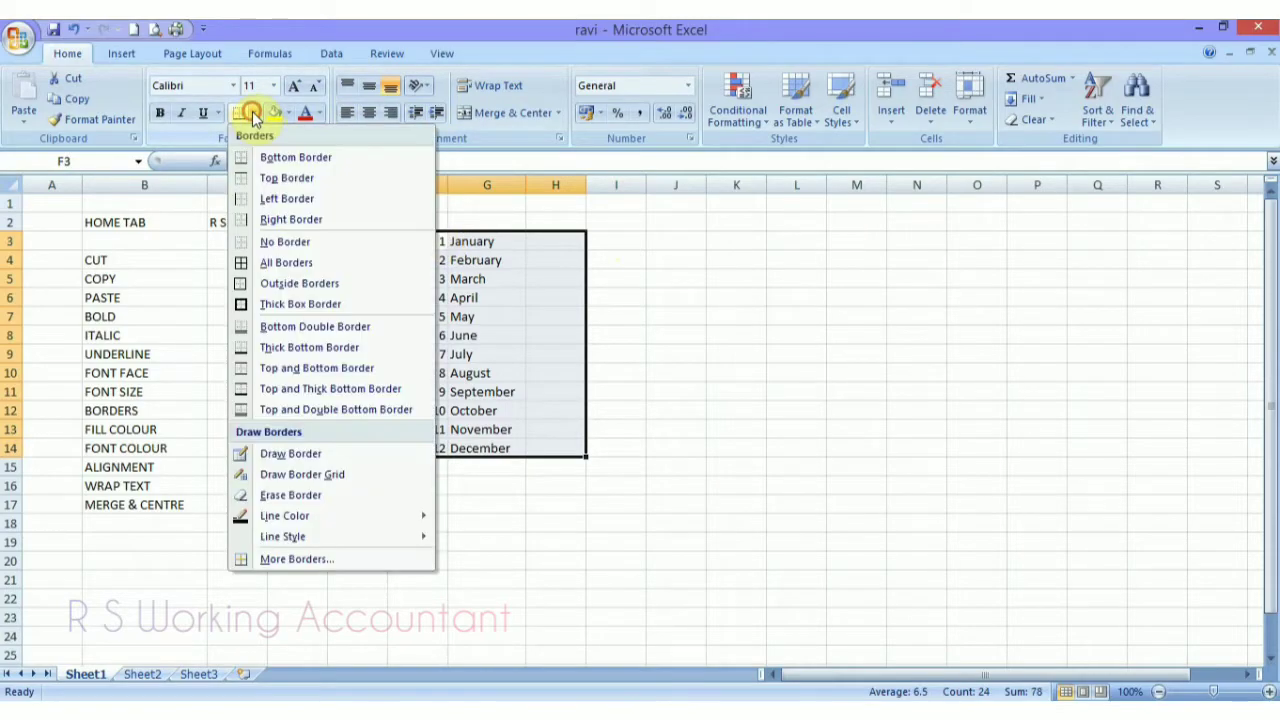
click(284, 263)
- Apply All Borders to the whole B2:H17 block from HOME TAB down to row 17
click(608, 388)
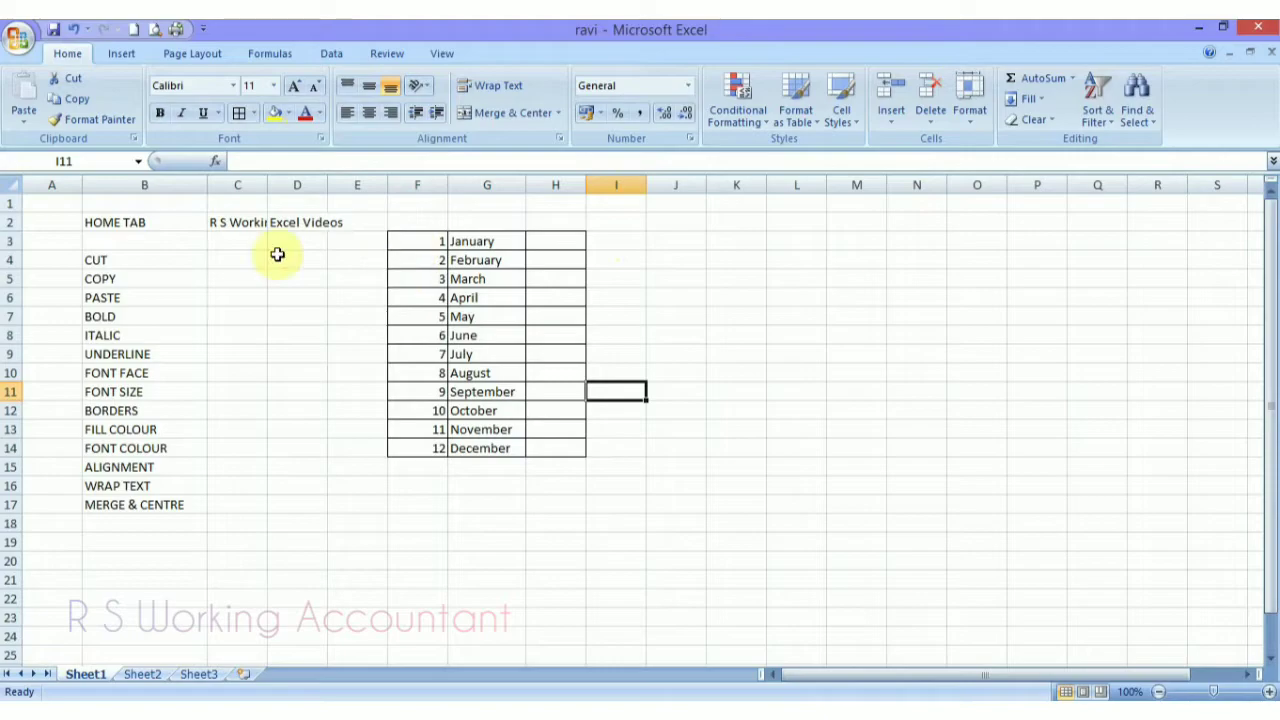
click(105, 222)
key(shift+Right)
key(shift+Right)
key(shift+Right)
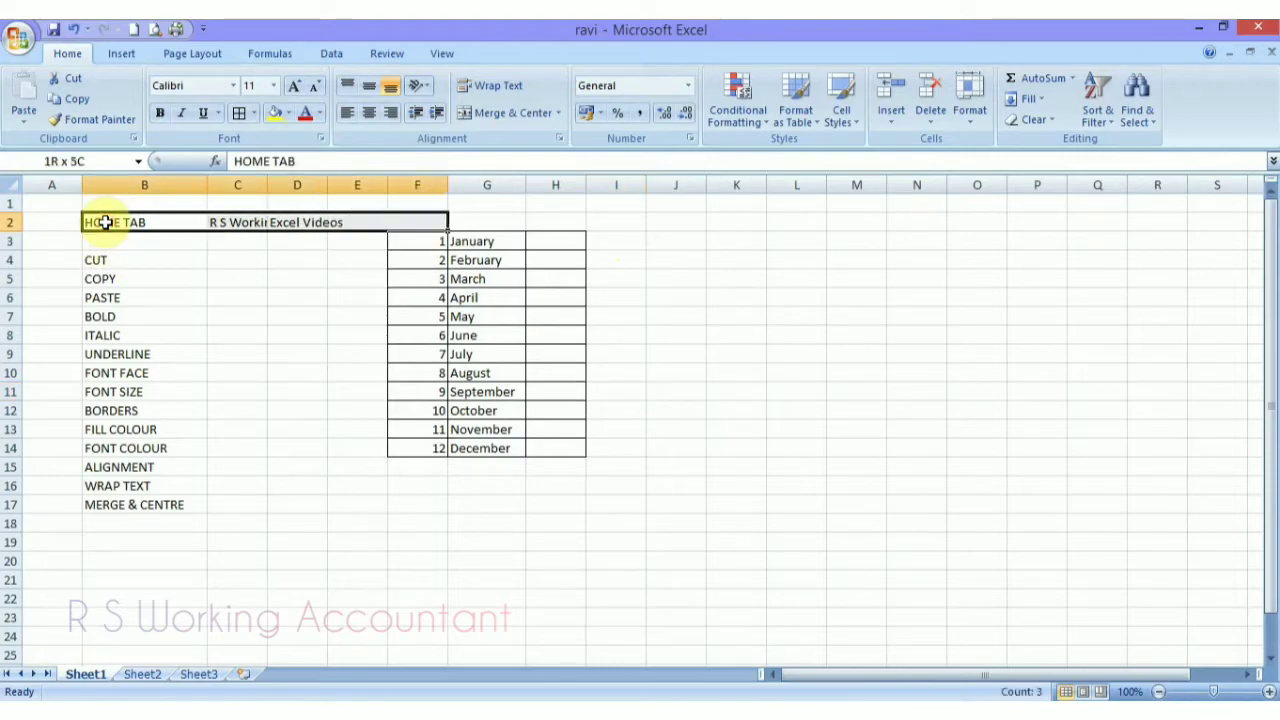
key(shift+Right)
key(shift+Right)
key(shift+Down)
key(shift+Down)
key(shift+Down)
key(shift+Down)
key(shift+Down)
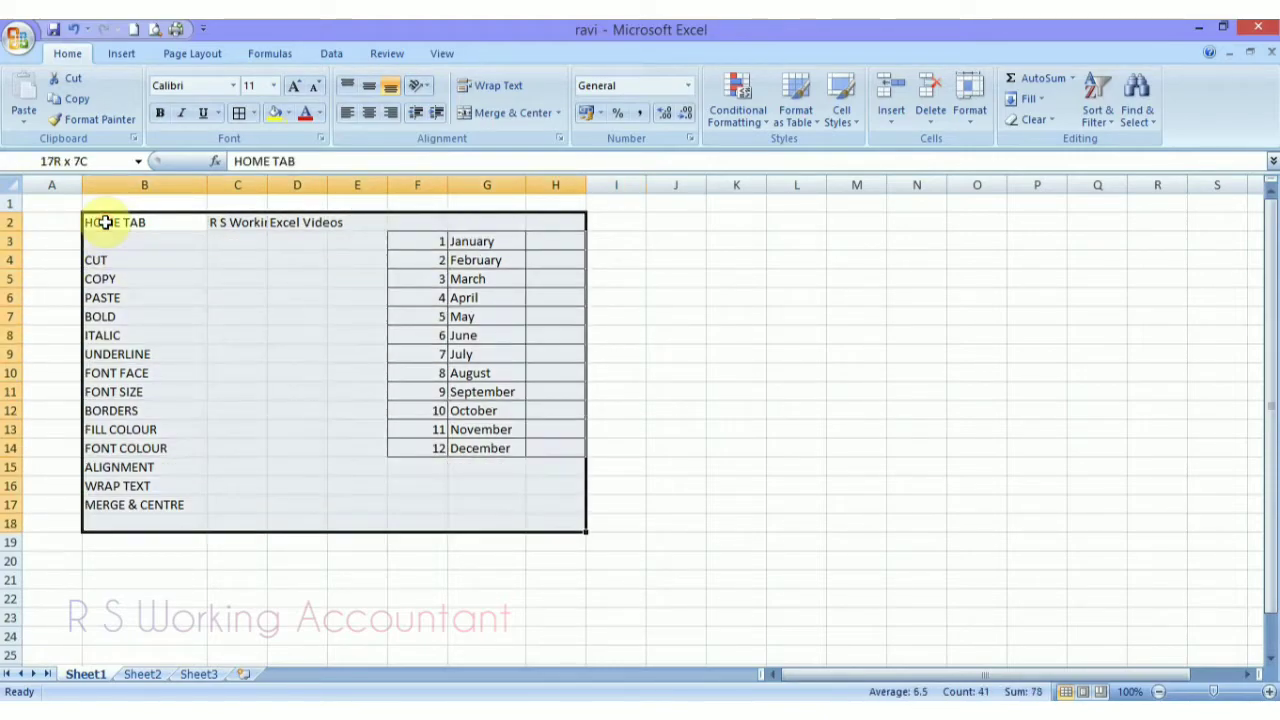
key(shift+Up)
click(237, 117)
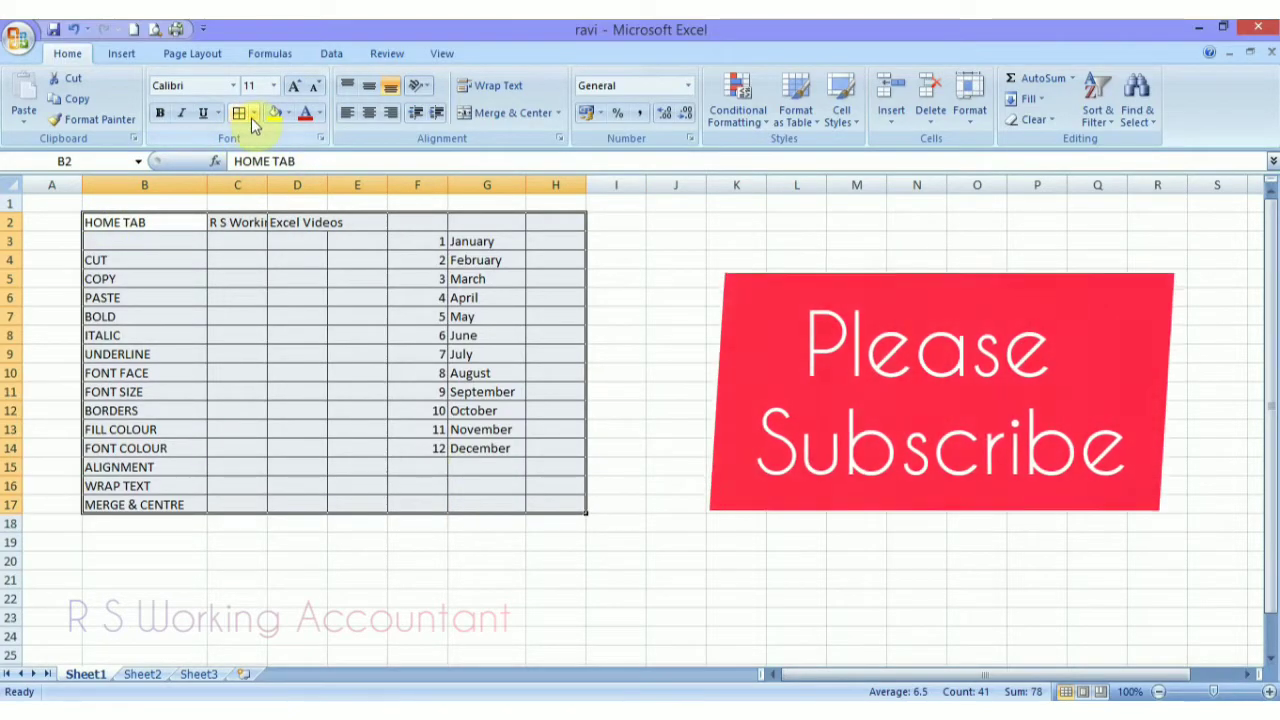
click(256, 114)
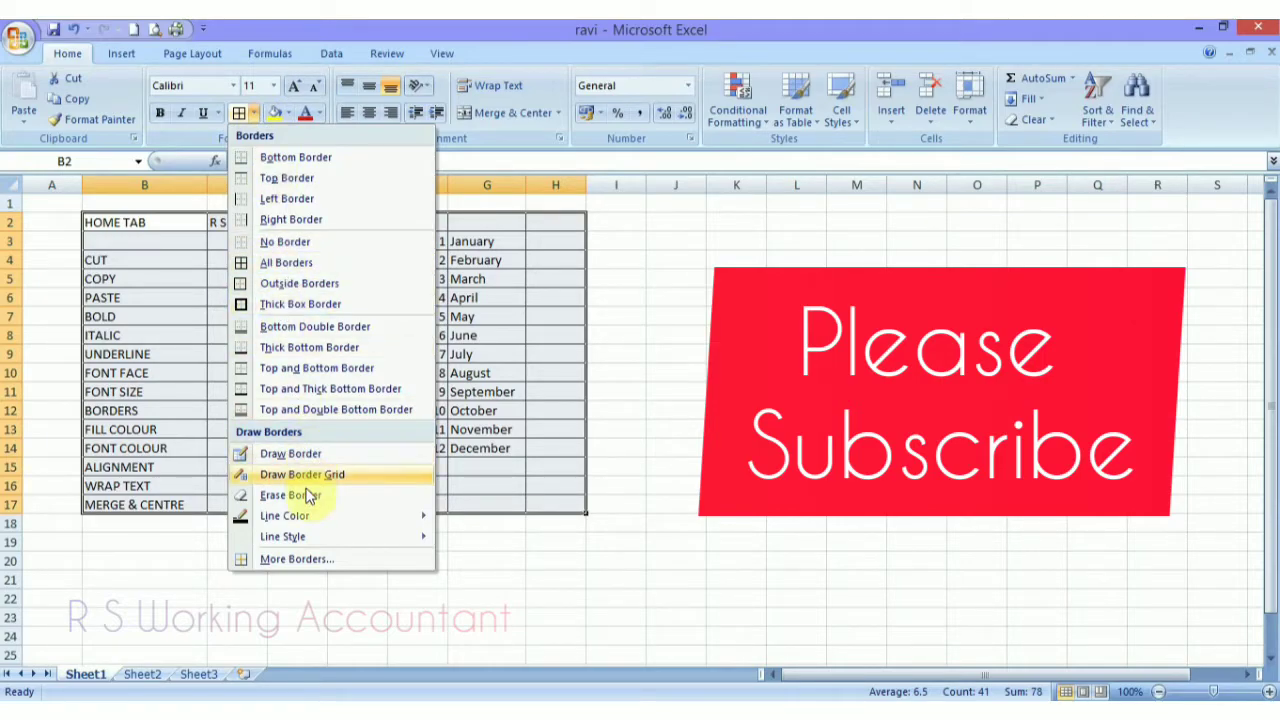
- Remove all borders, then give B2:G17 a thick box border
click(292, 241)
click(437, 322)
drag(108, 220, 417, 222)
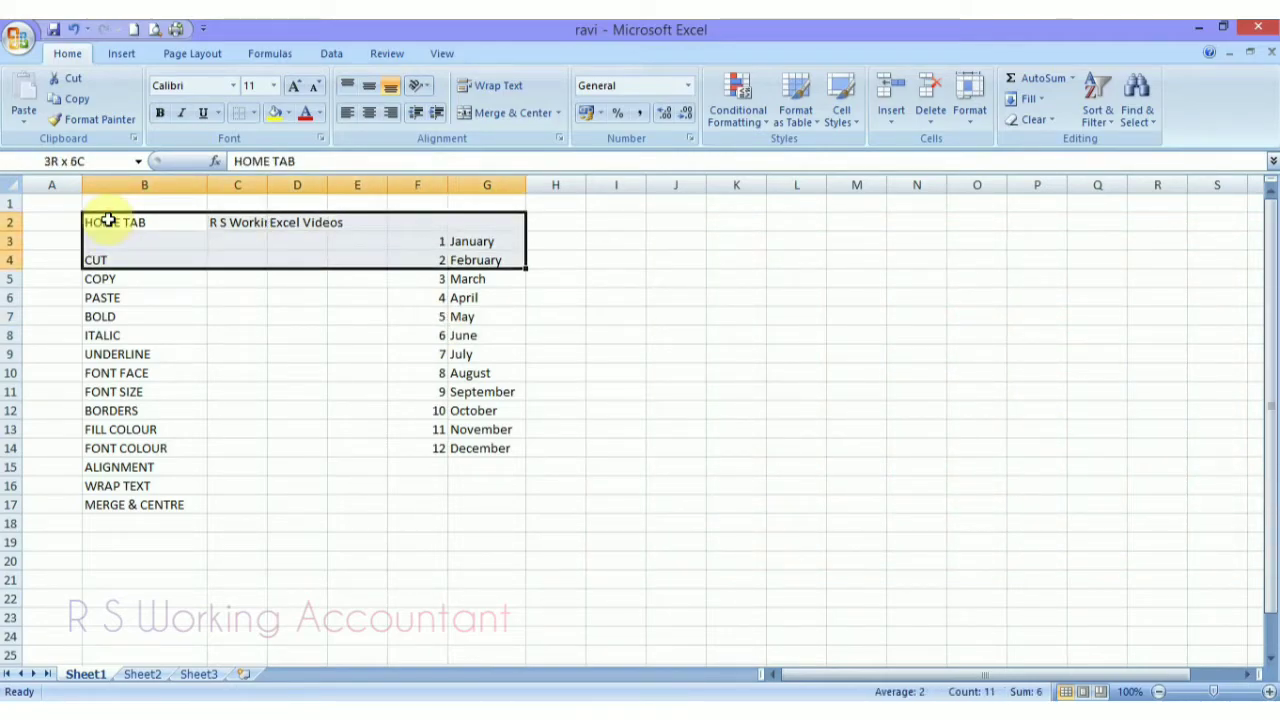
drag(417, 222, 487, 505)
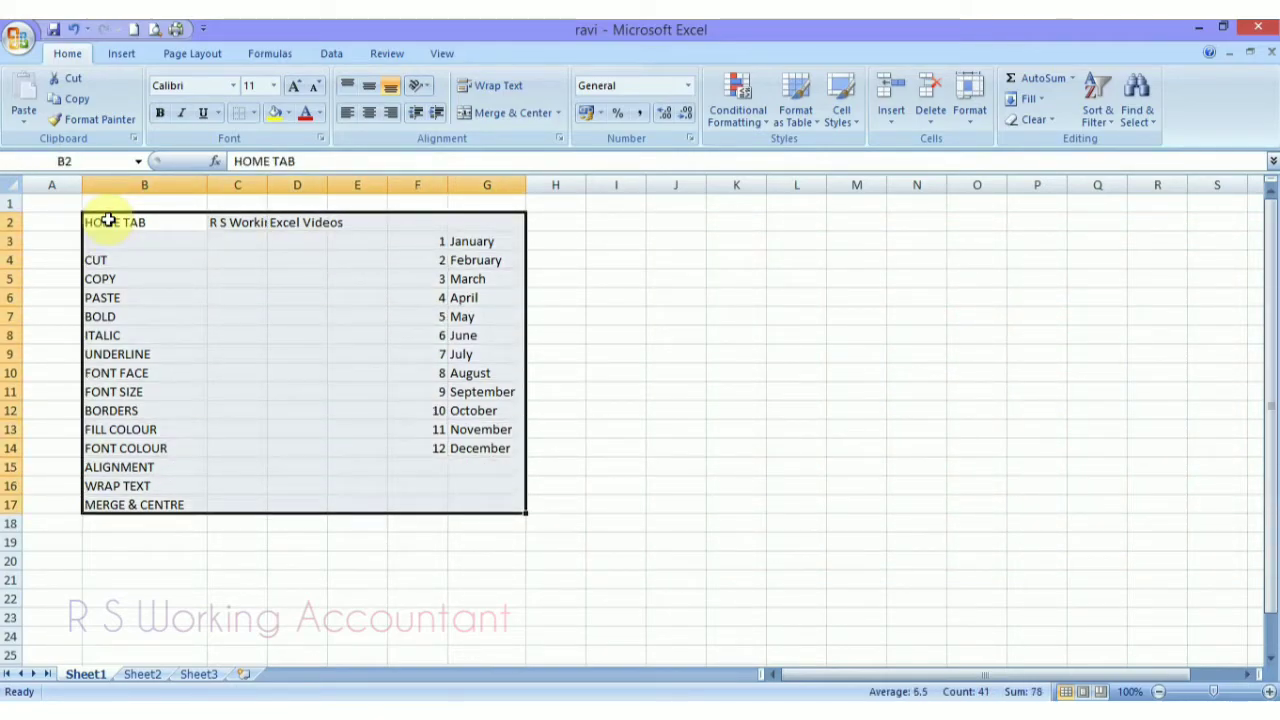
click(254, 112)
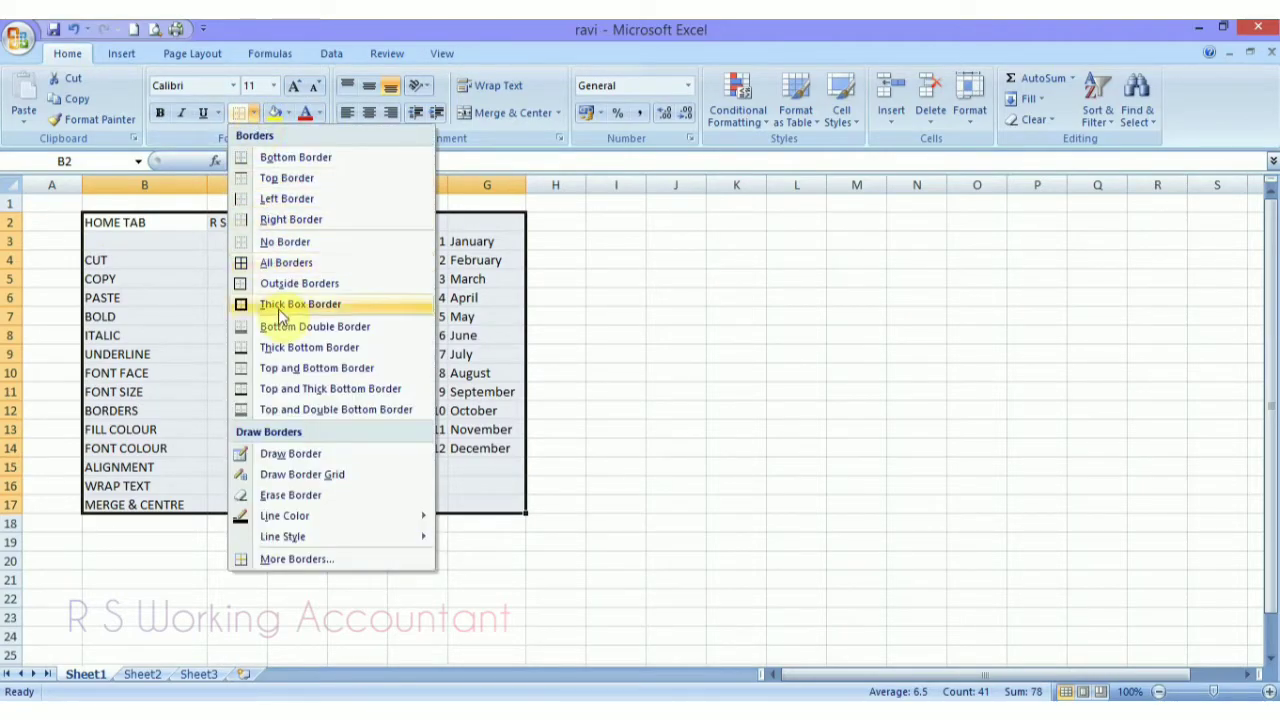
click(282, 314)
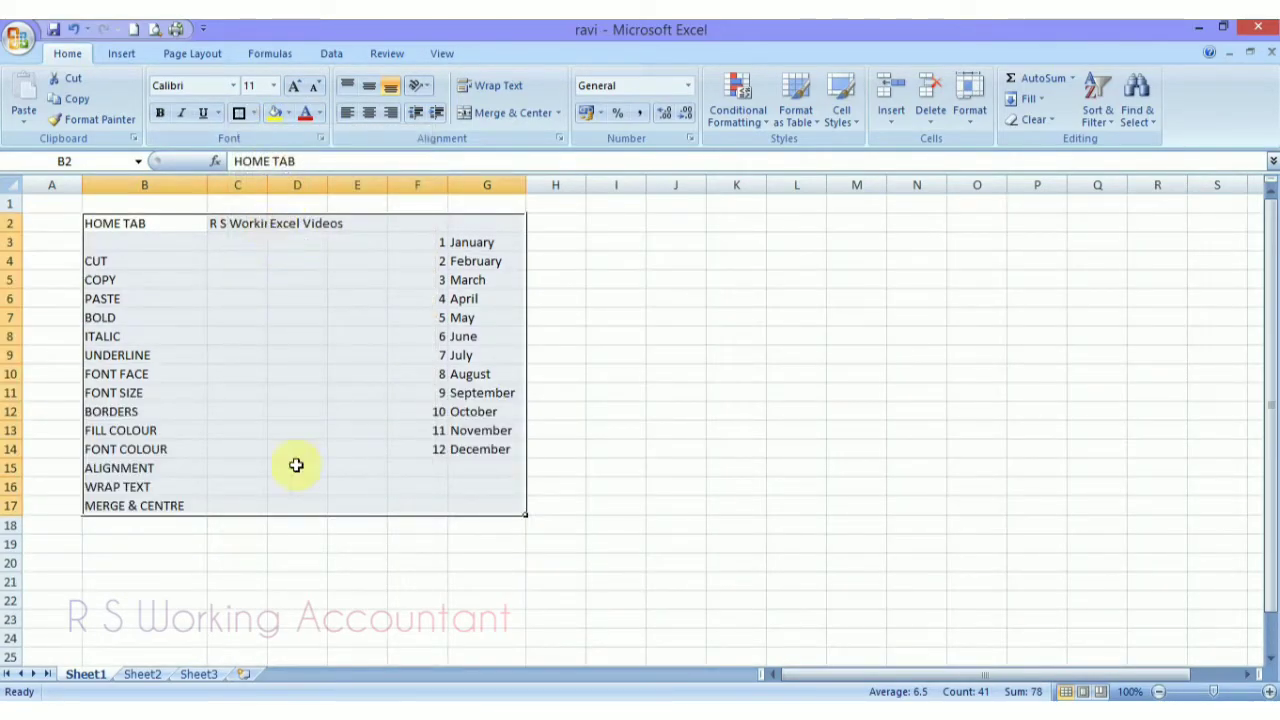
- Replace it with a thin outside border around B2:G17
click(296, 466)
click(127, 224)
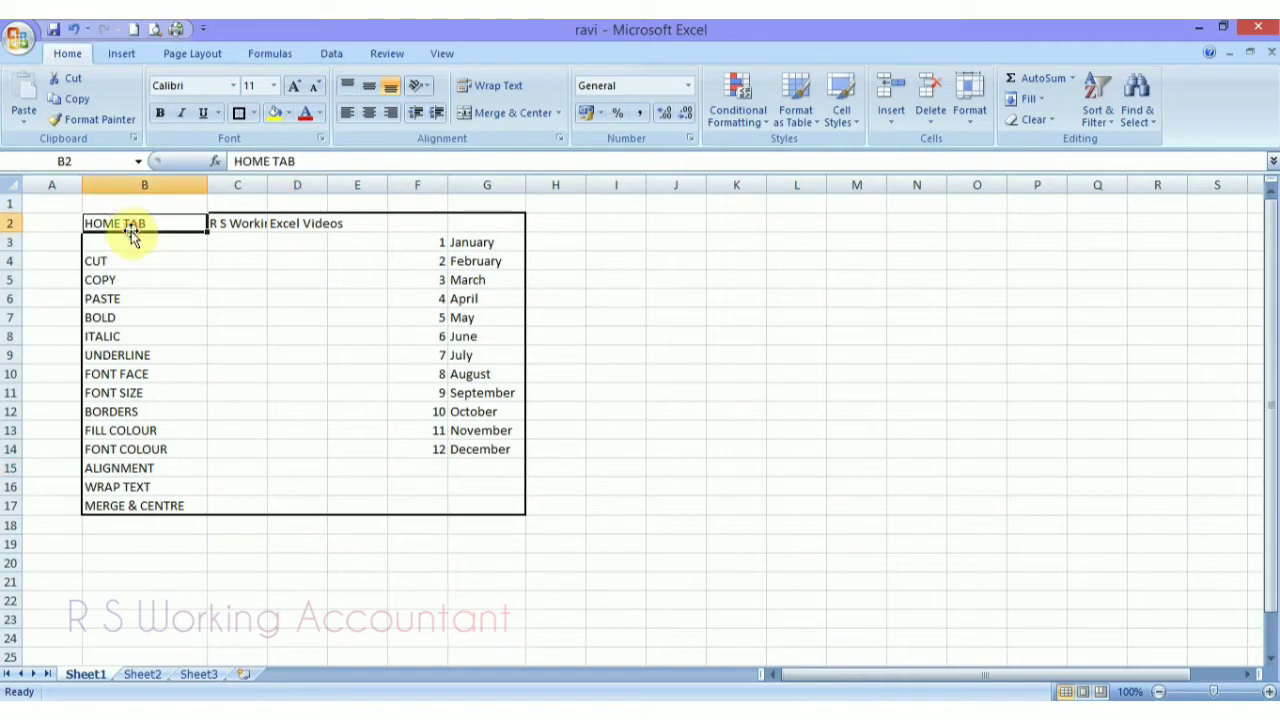
key(shift+Right)
key(shift+Right)
key(shift+Right)
key(shift+Right)
key(shift+Right)
key(shift+Down)
key(shift+Down)
key(shift+Down)
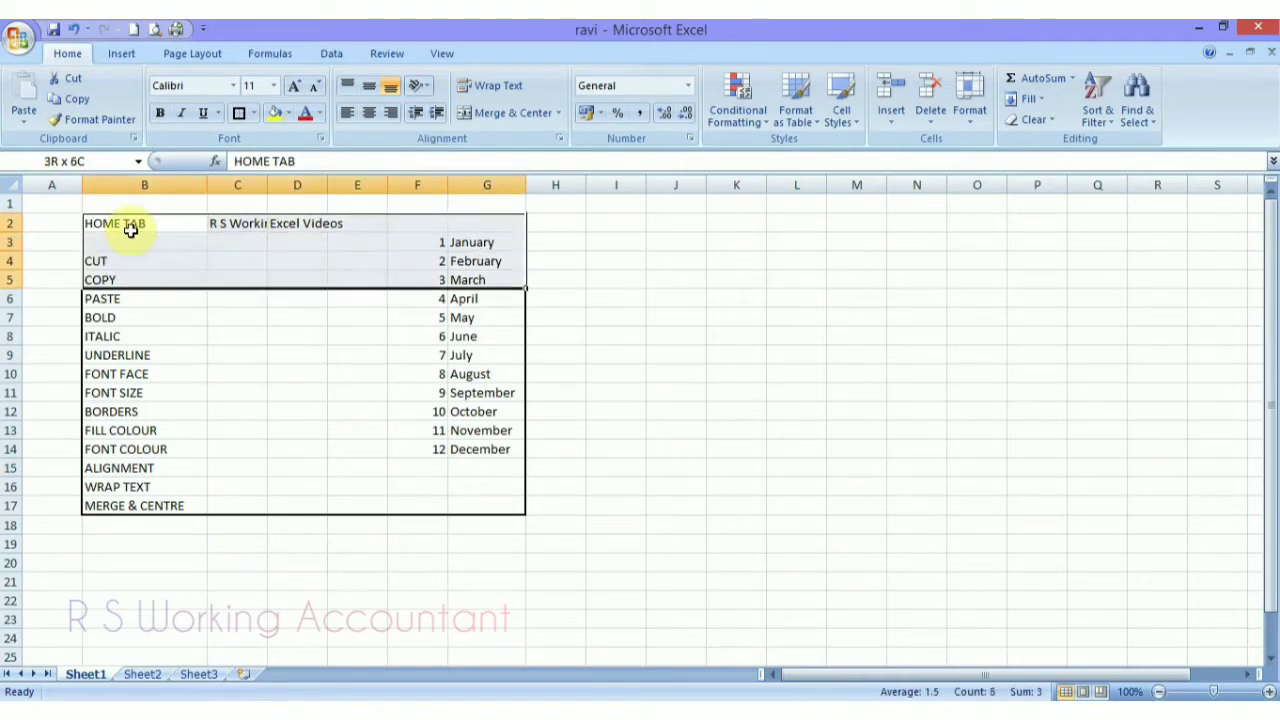
key(shift+Down)
key(shift+Down)
key(shift+Down)
key(shift+Down)
key(shift+Down)
key(shift+Down)
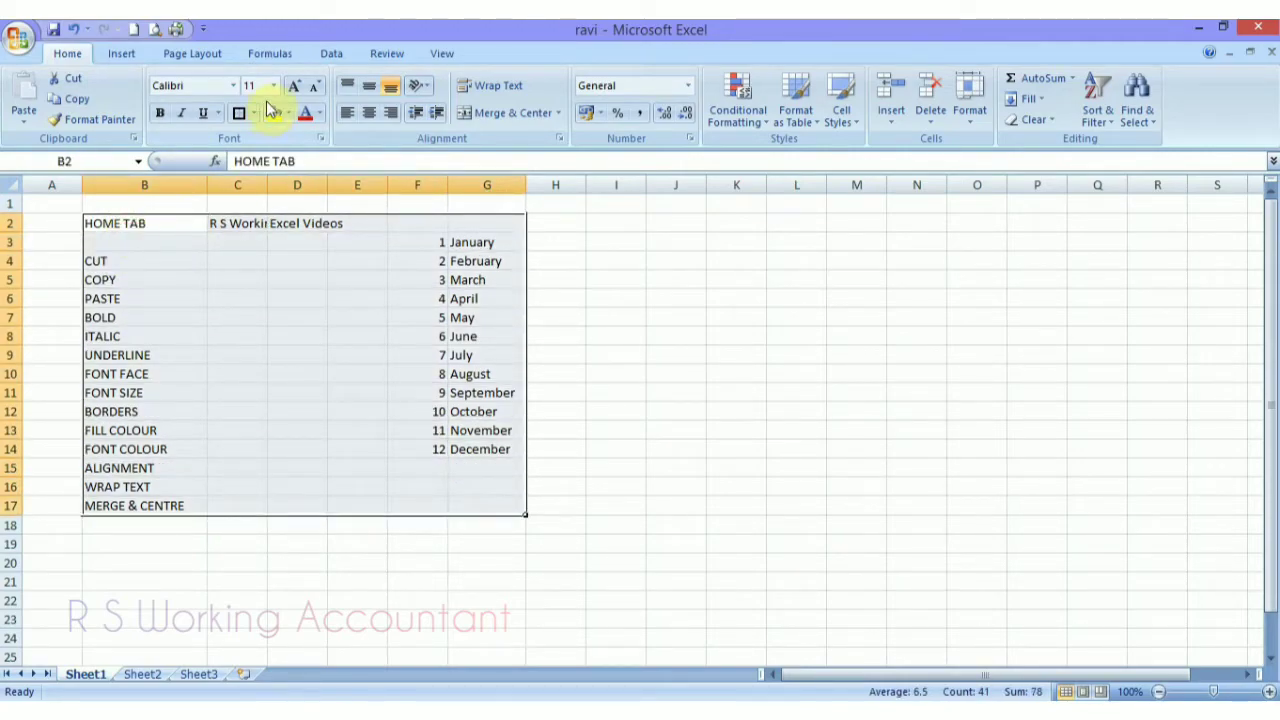
click(255, 114)
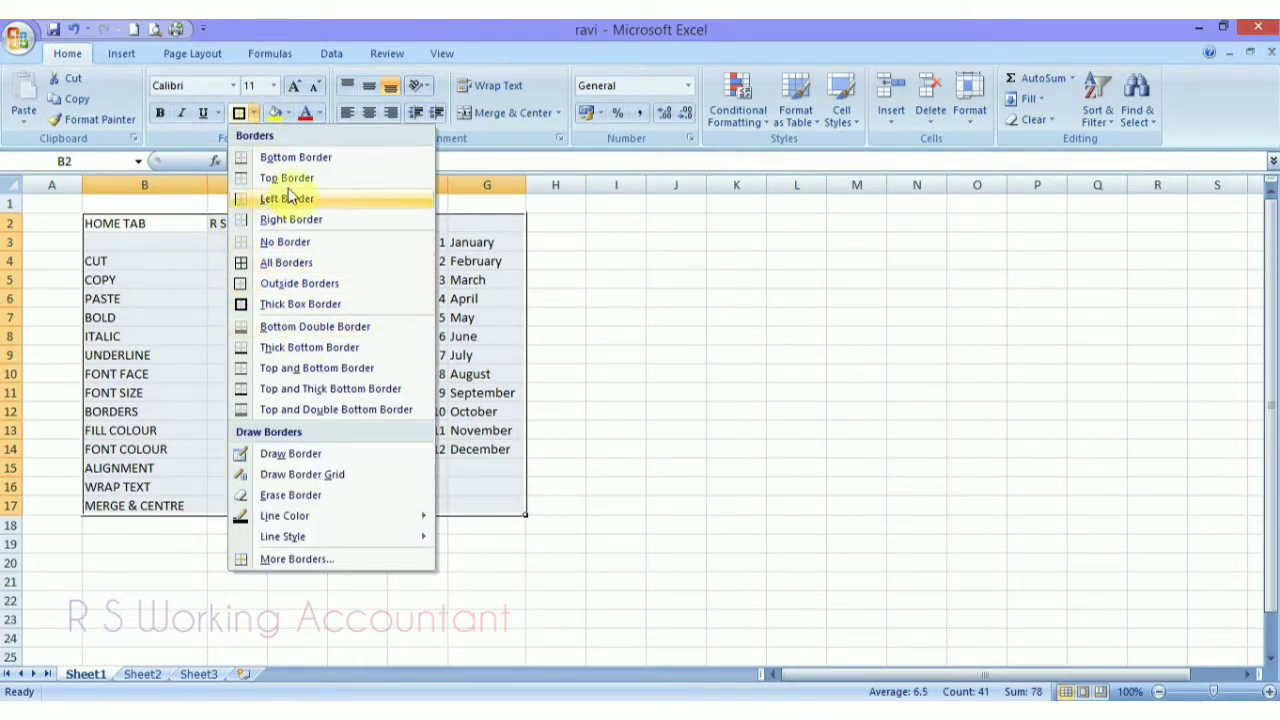
click(297, 286)
- Finish with All Borders on B2:G17 so every cell is gridded
click(350, 423)
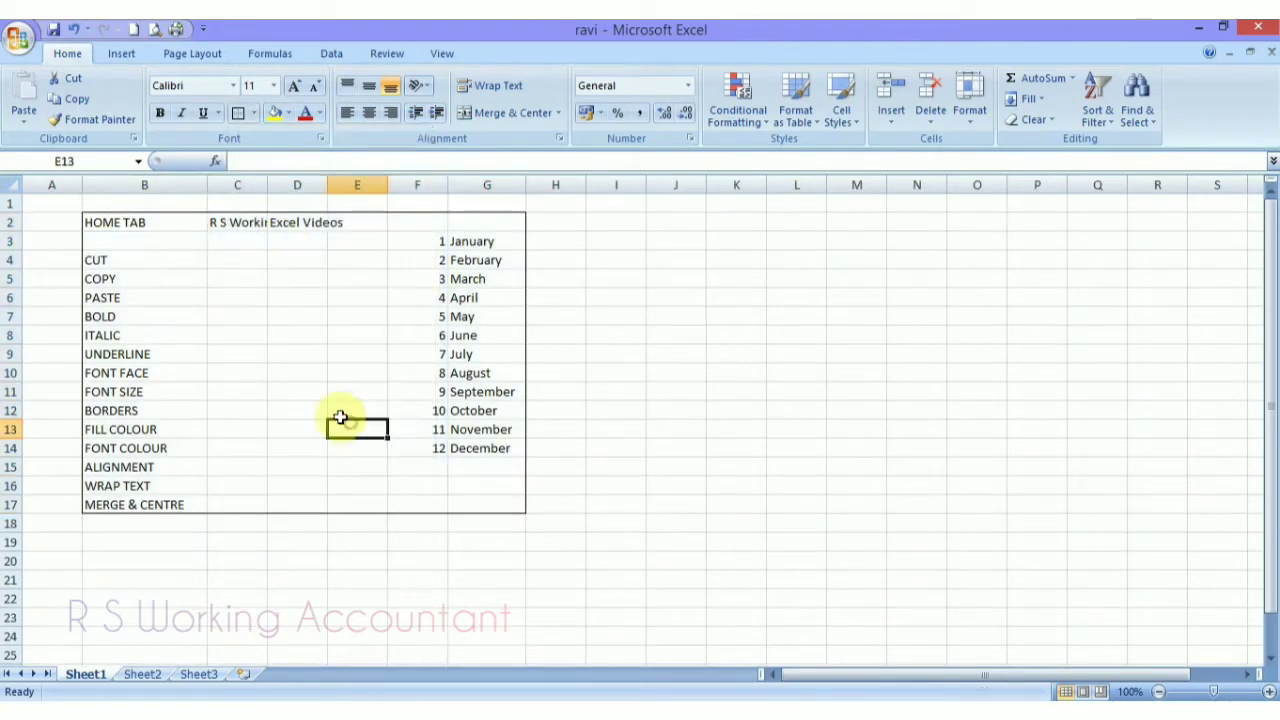
drag(143, 223, 487, 486)
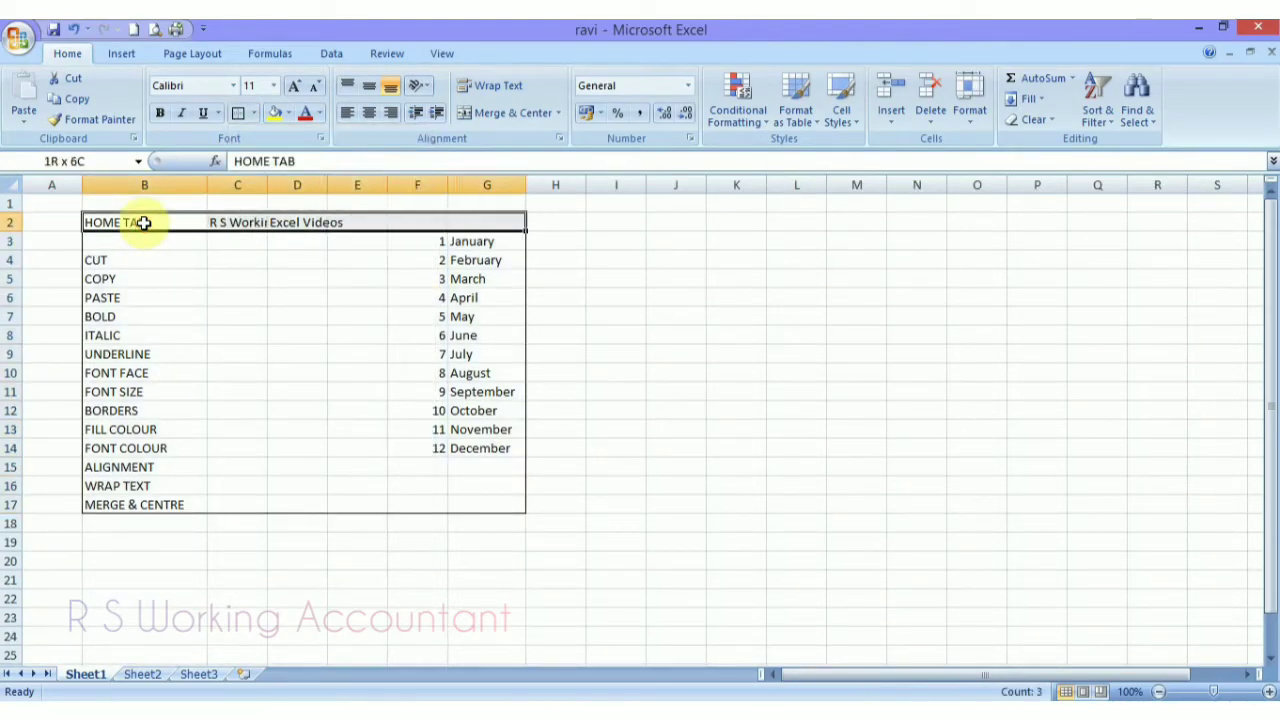
drag(144, 223, 144, 222)
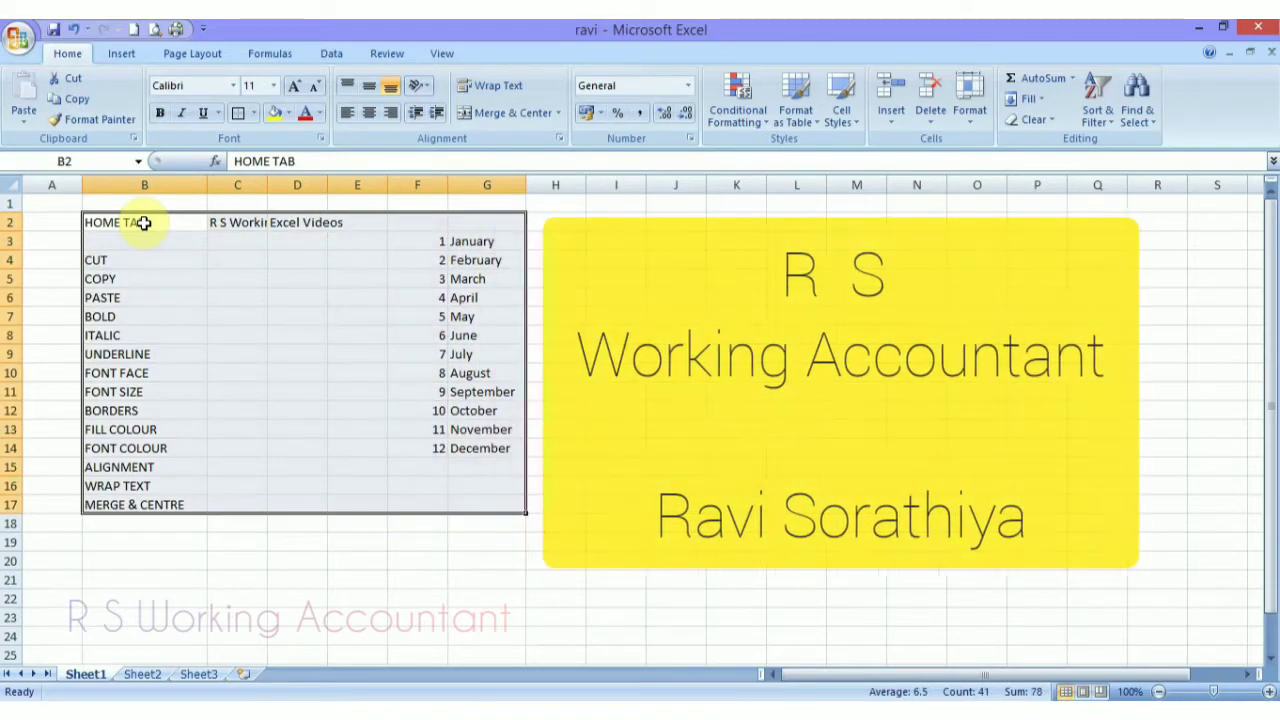
click(255, 114)
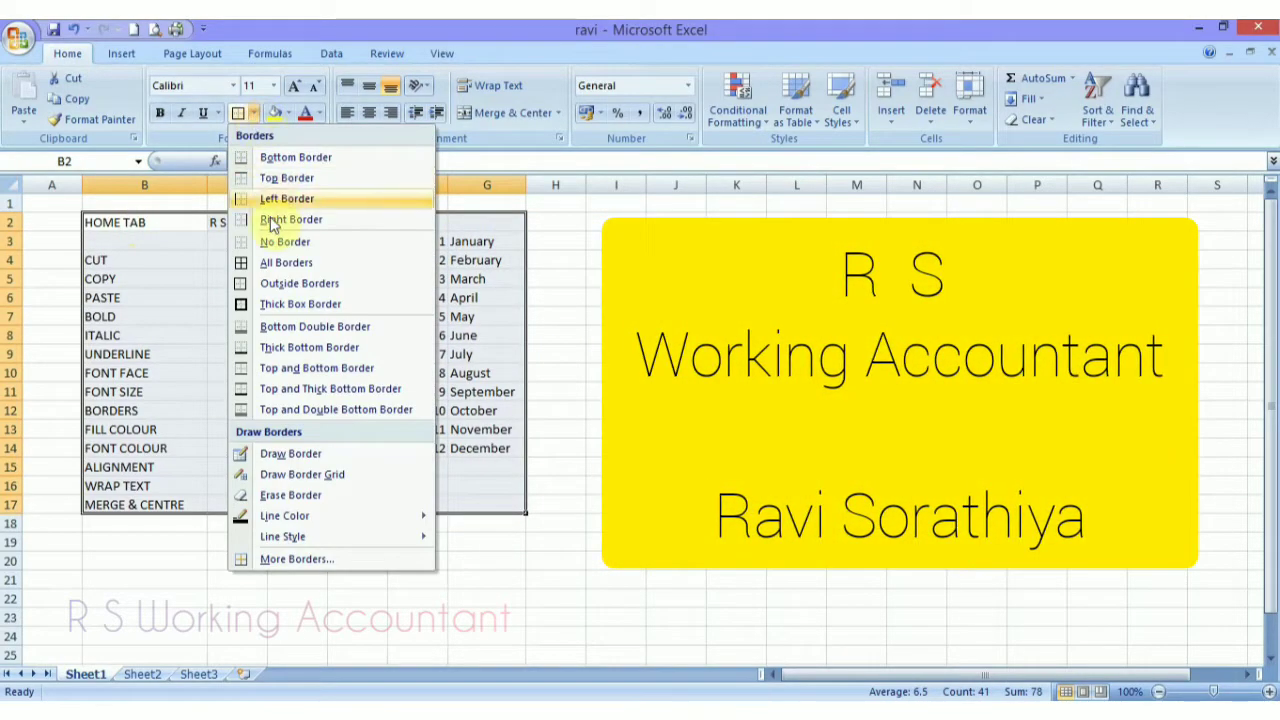
click(270, 262)
click(358, 366)
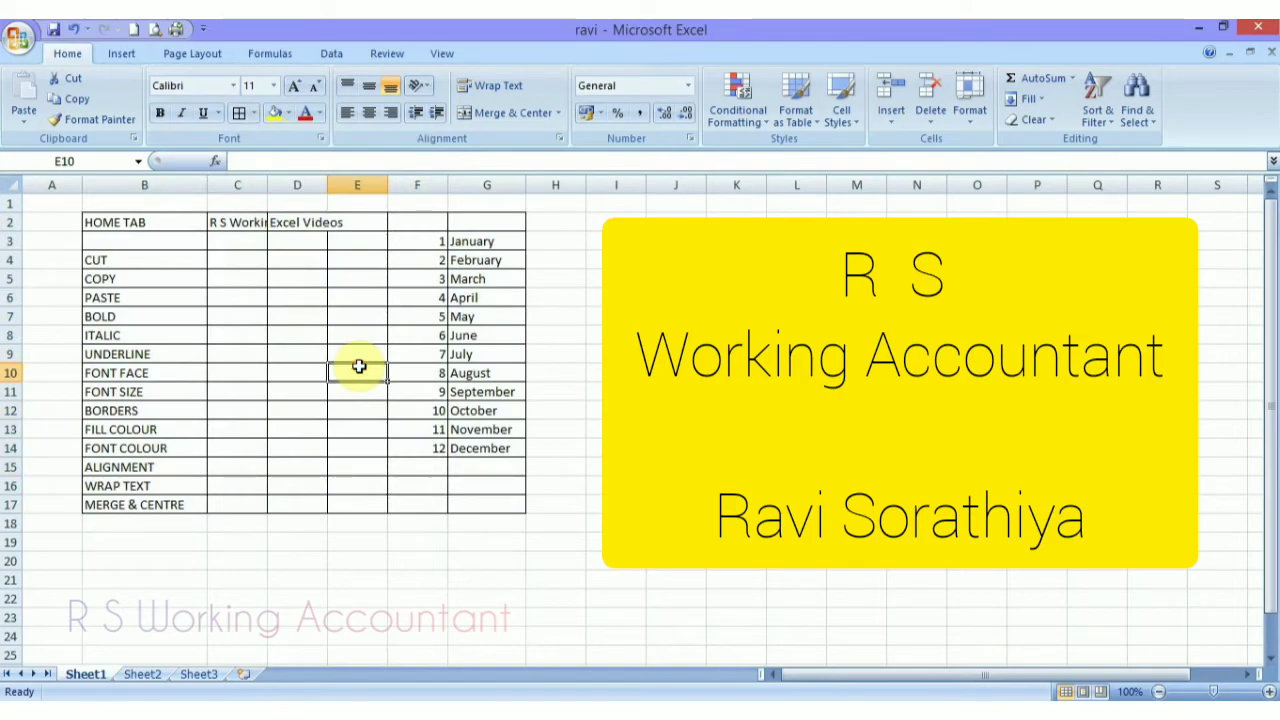
click(286, 331)
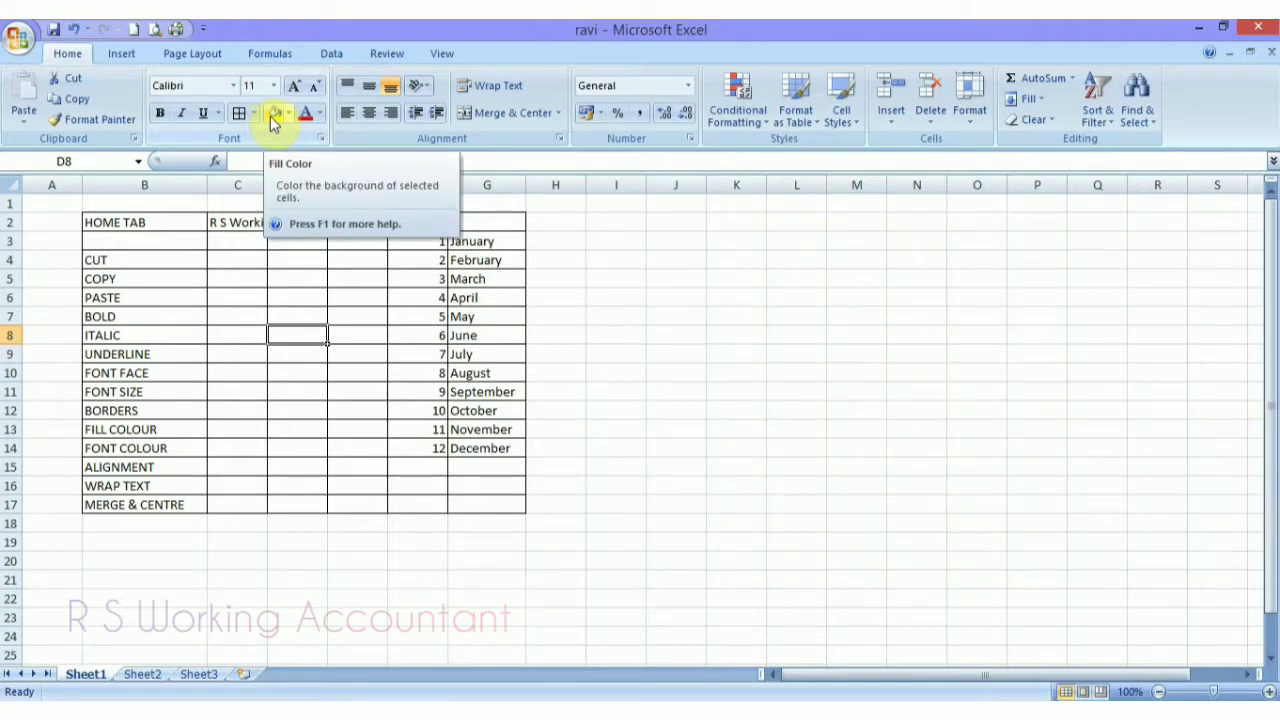
- Shade the label cells B2:B17, HOME TAB to MERGE & CENTRE, with a blue-grey fill
click(127, 226)
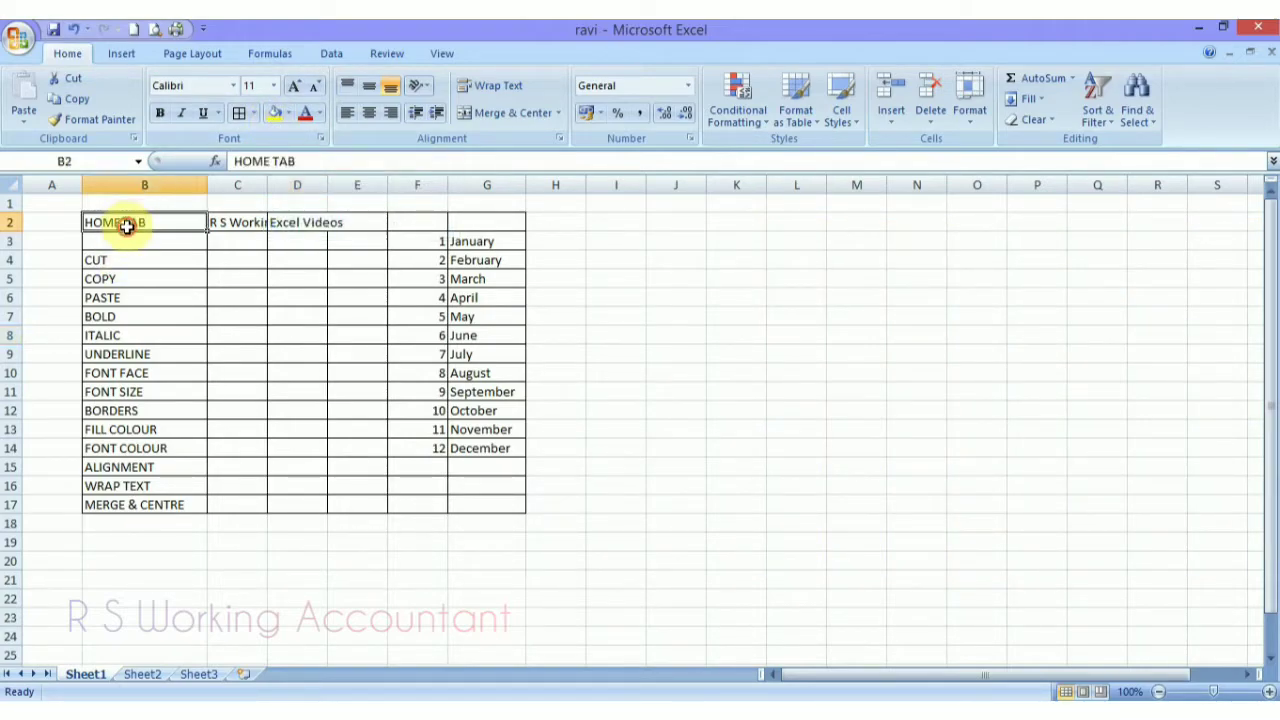
key(shift+Down)
key(shift+Down)
key(shift+Down)
key(shift+Down)
key(shift+Down)
key(shift+Down)
key(shift+Down)
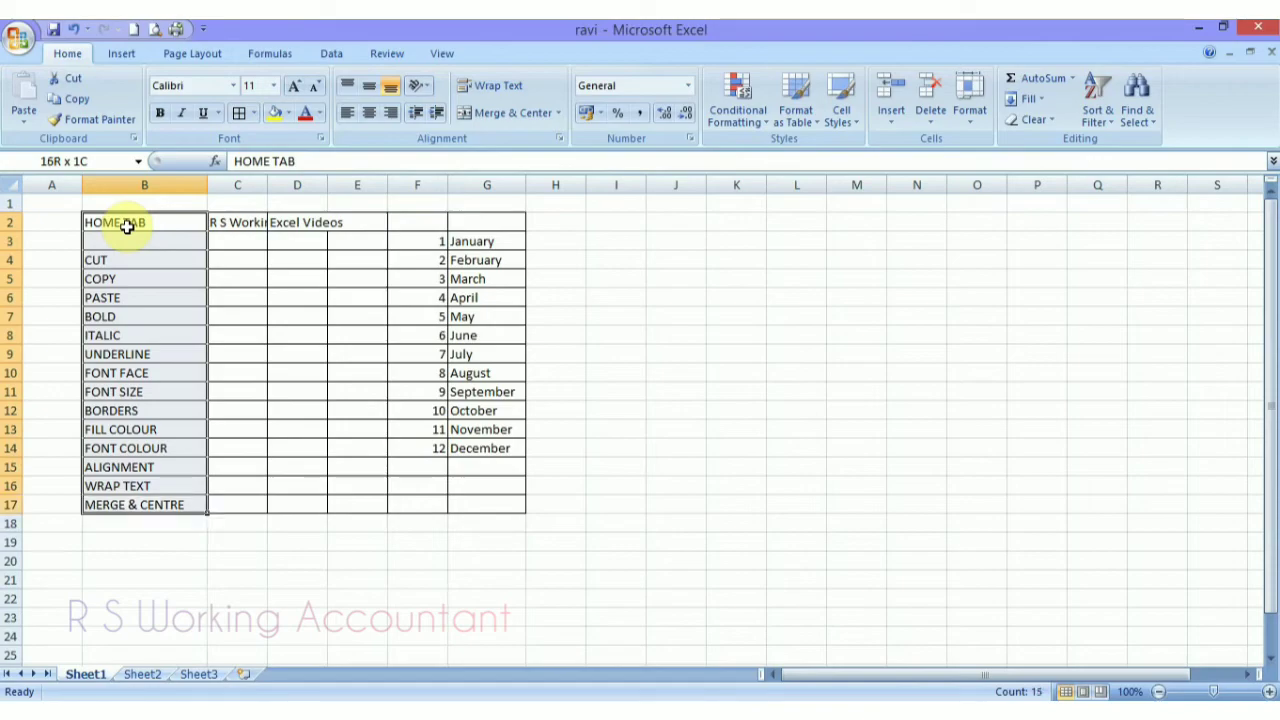
click(292, 115)
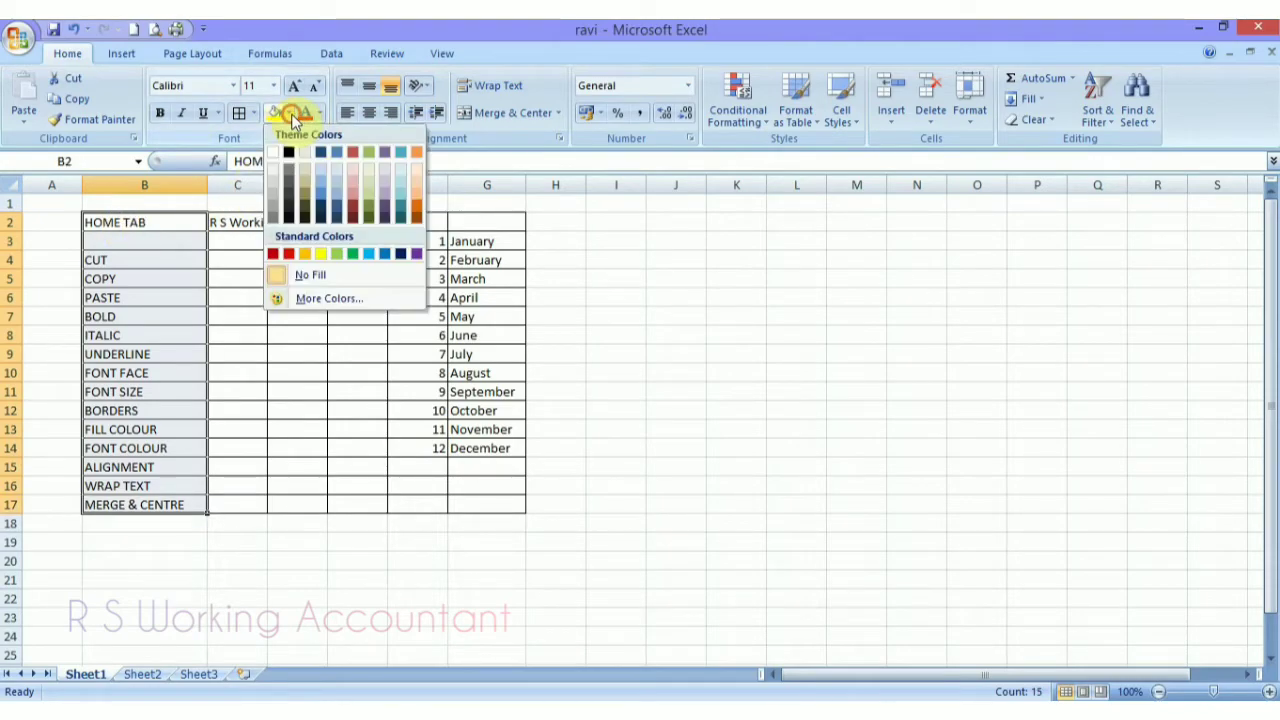
click(334, 178)
click(274, 340)
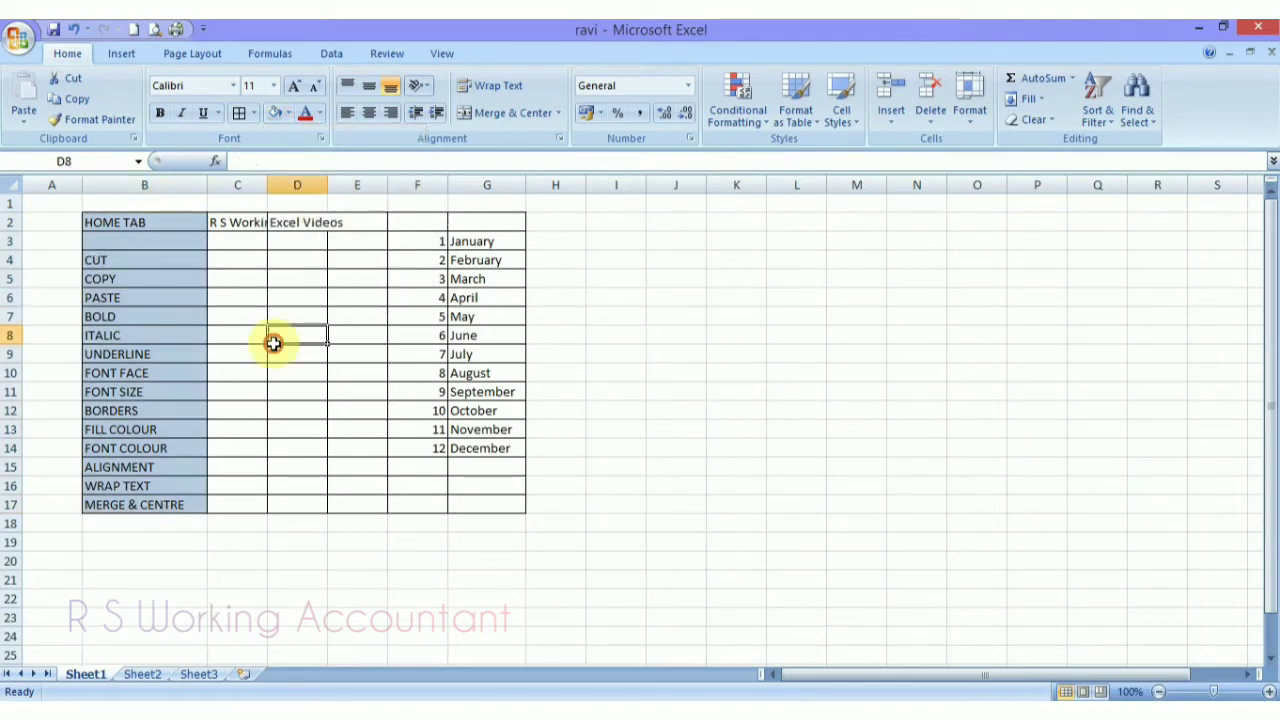
click(463, 240)
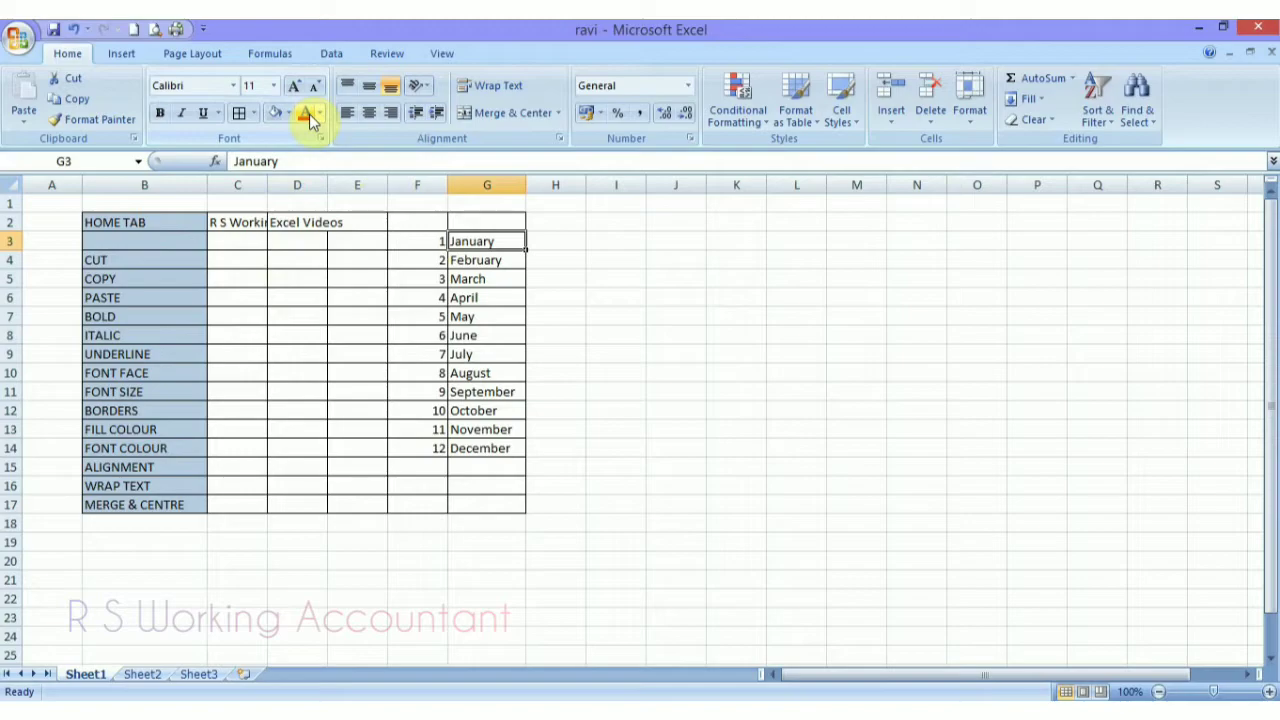
- Give the January–December month names in G3:G14 a red font colour
key(shift+Down)
key(shift+Down)
key(shift+Down)
key(shift+Down)
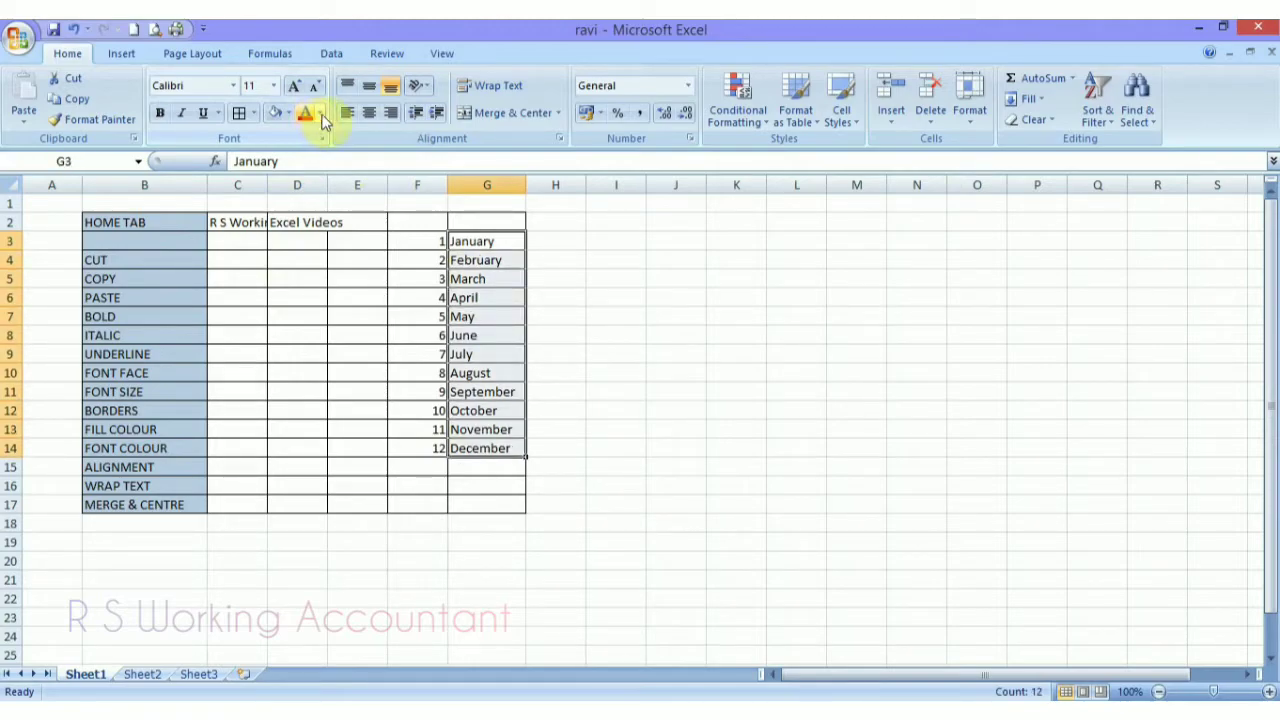
click(320, 114)
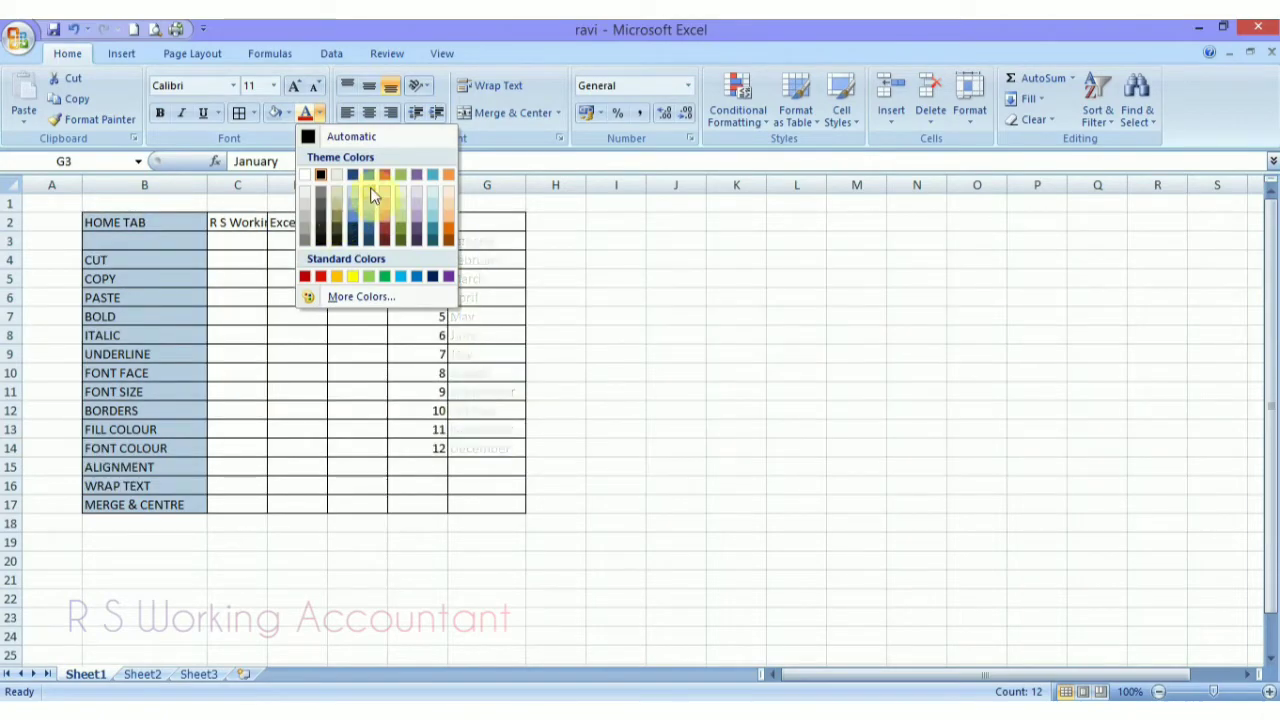
click(321, 277)
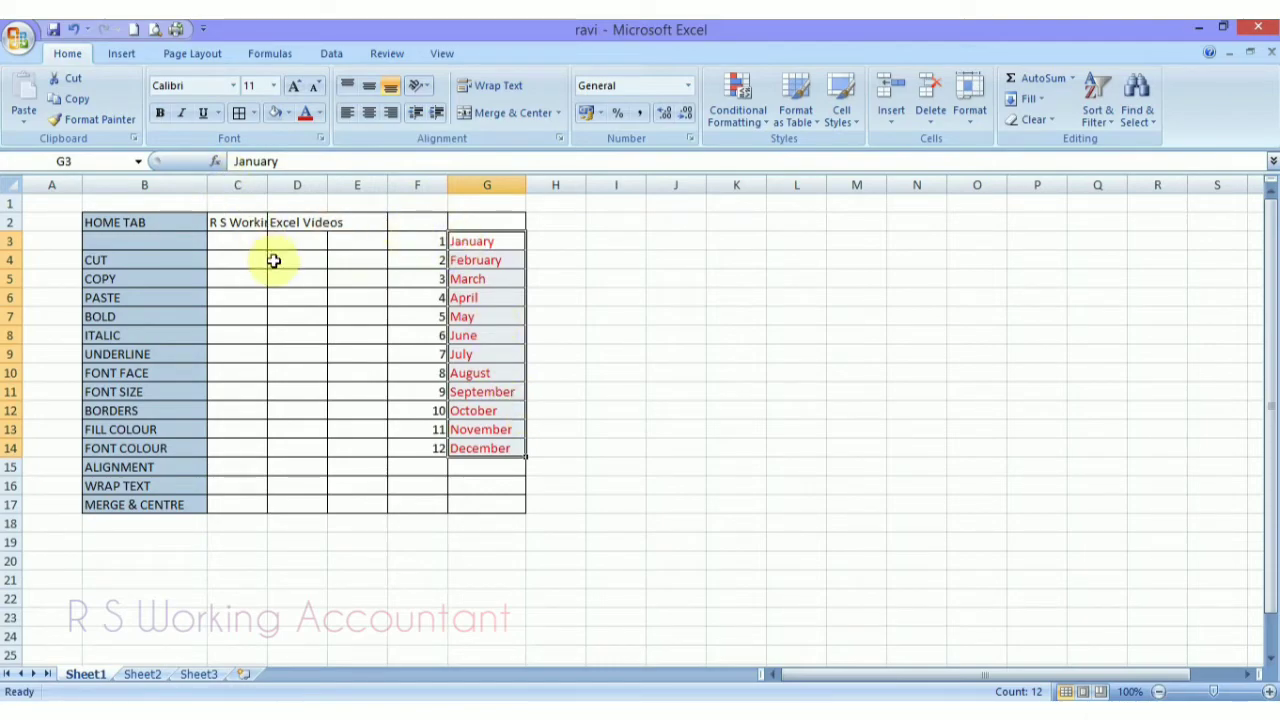
click(305, 297)
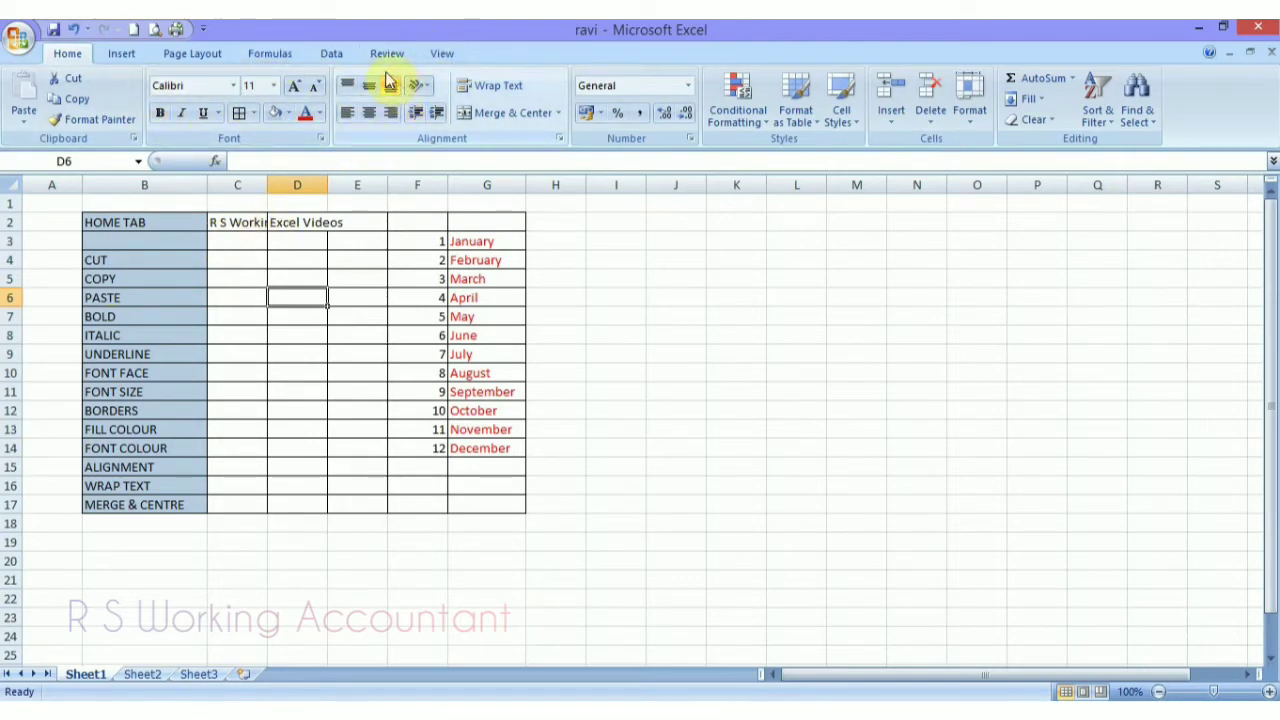
click(140, 226)
click(219, 227)
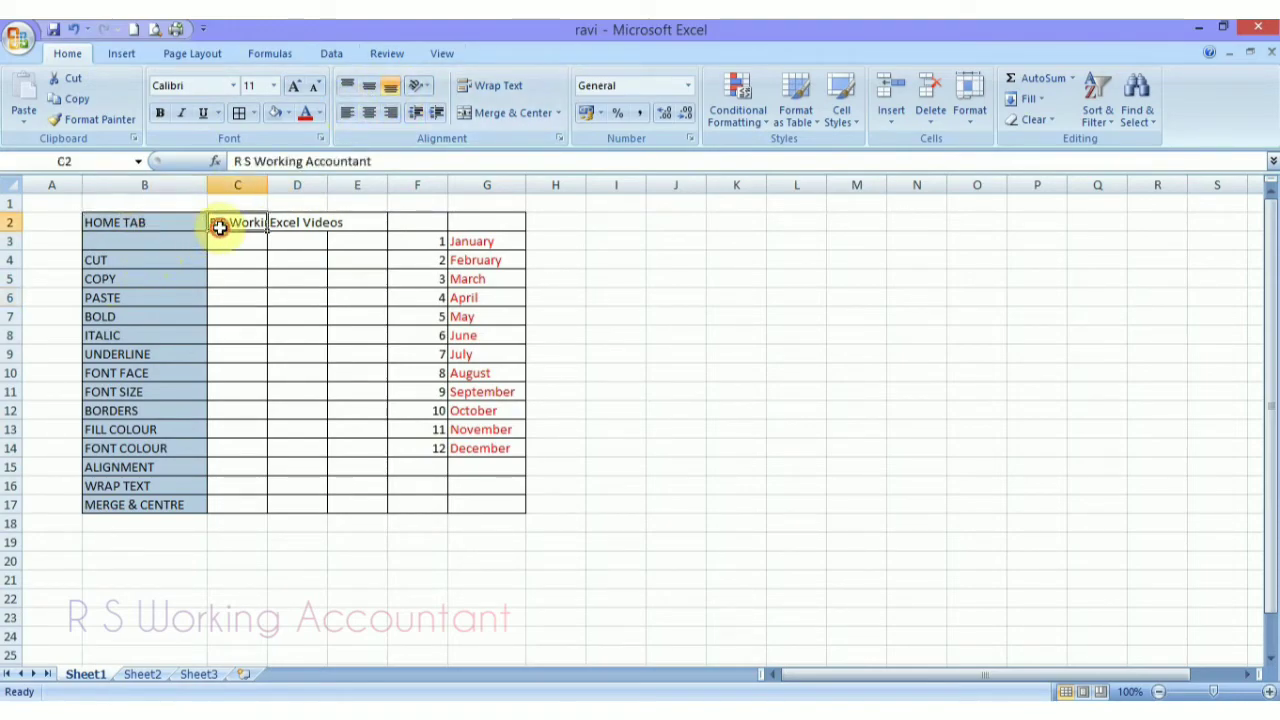
click(110, 263)
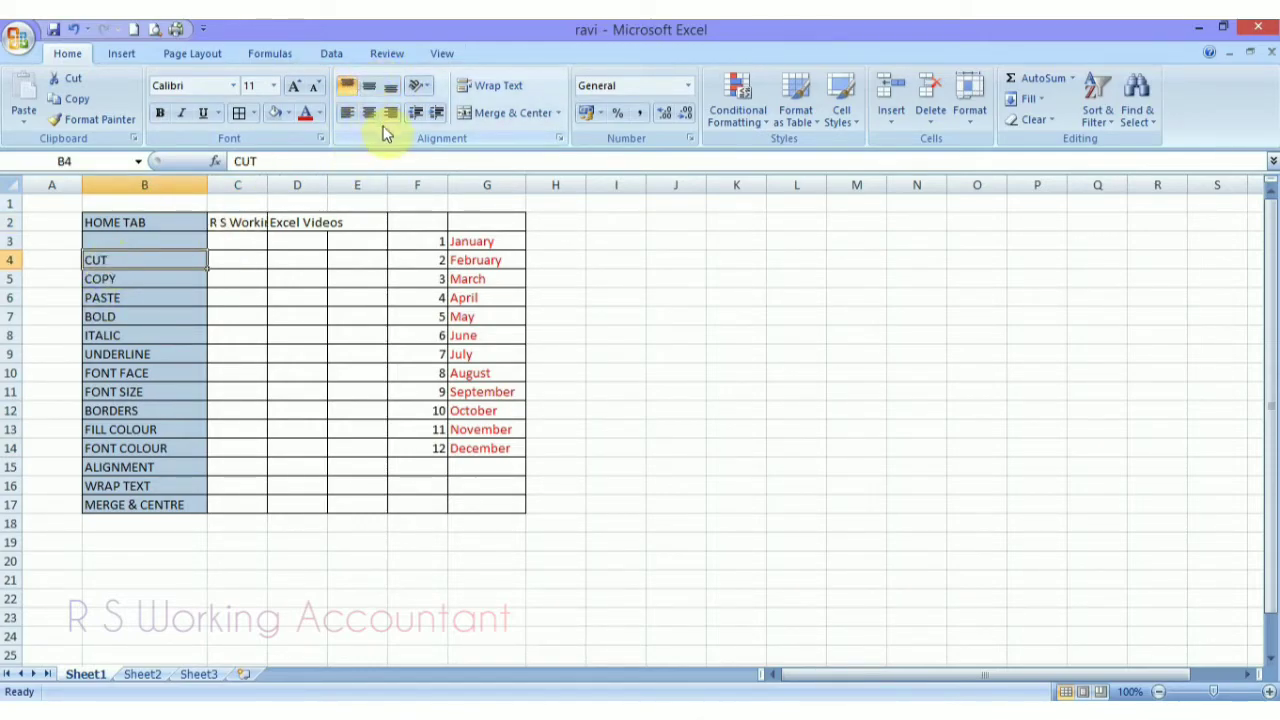
click(369, 112)
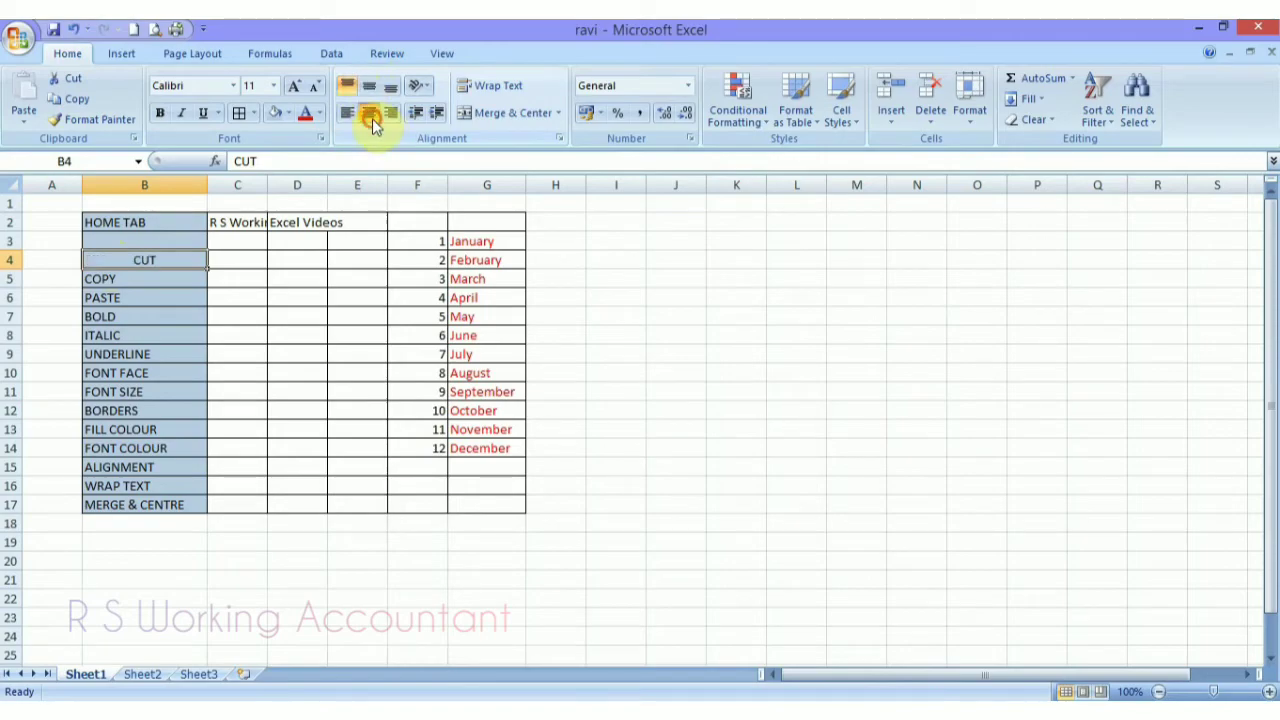
click(246, 224)
click(137, 266)
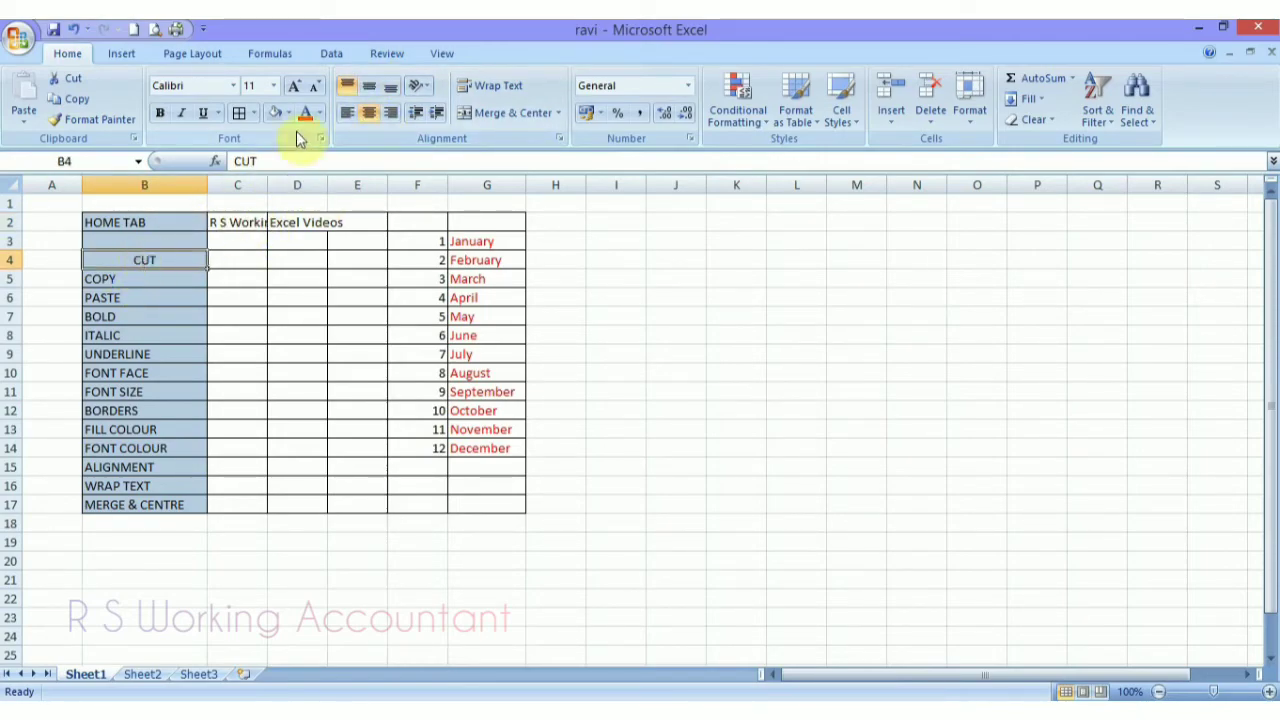
click(251, 223)
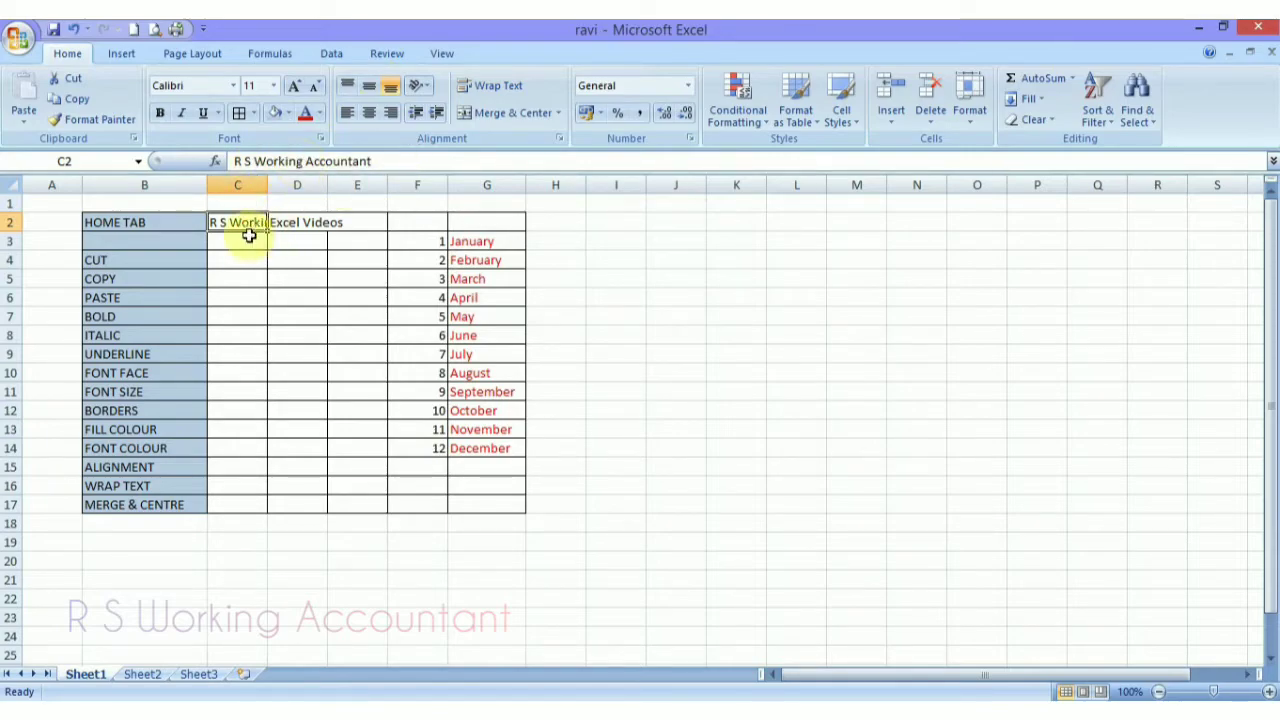
- Wrap the R S Working Accountant title in C2, heighten row 2 and widen column C to fit
click(498, 88)
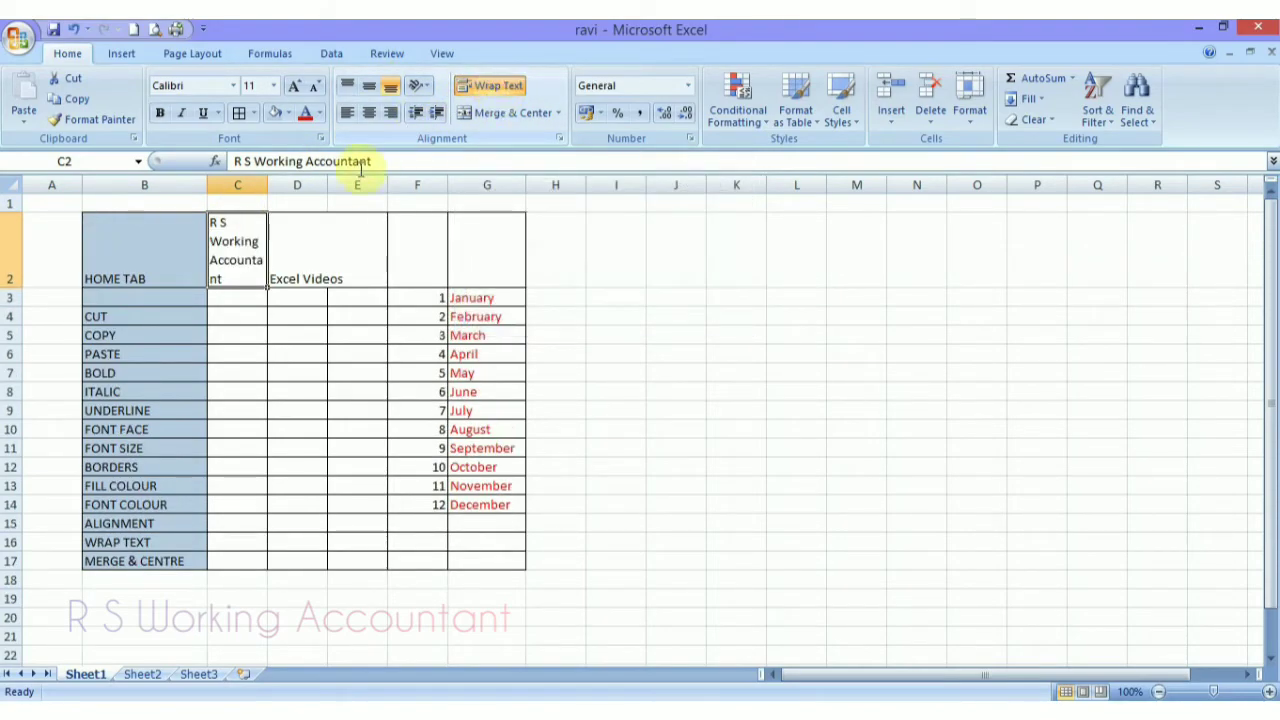
drag(268, 188, 349, 190)
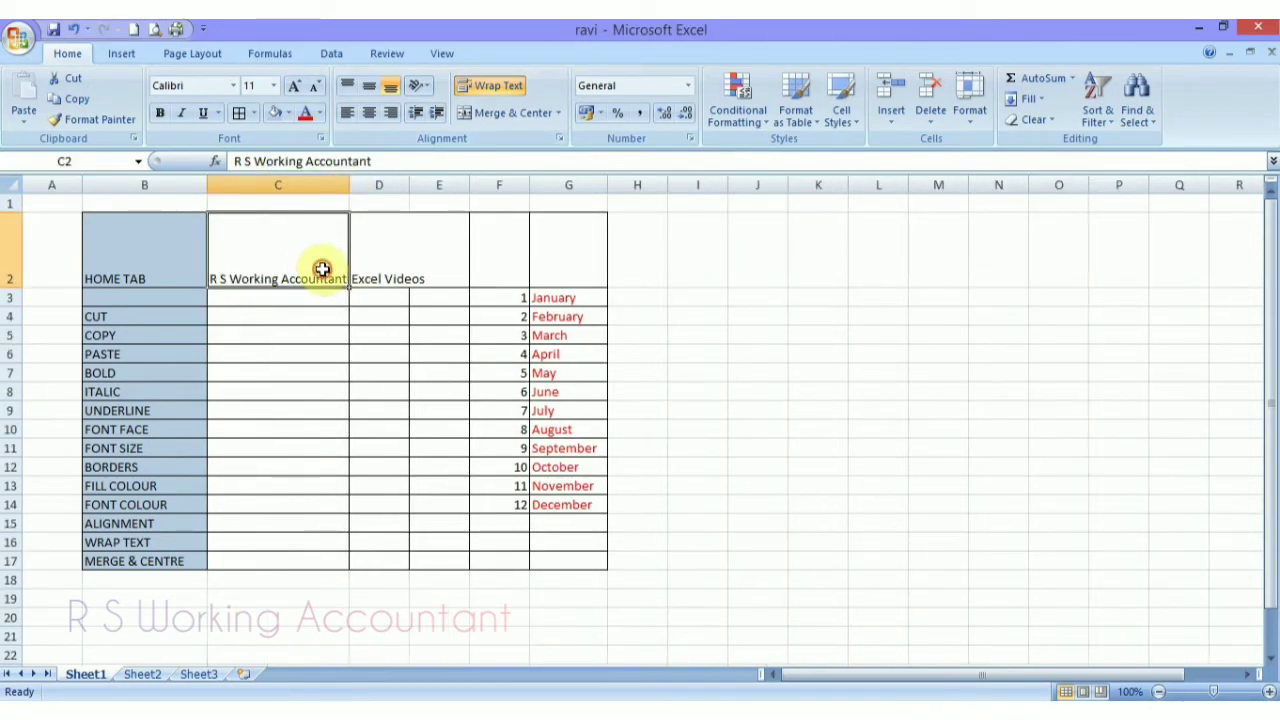
key(ctrl+z)
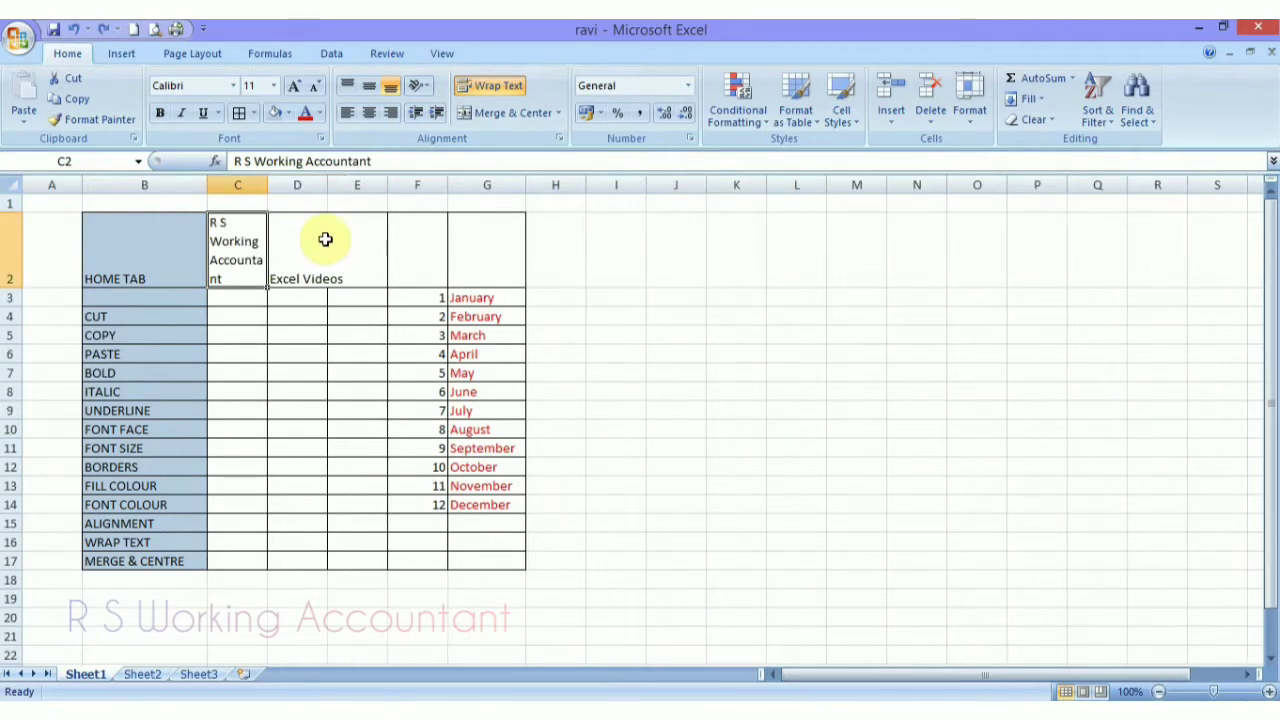
key(ctrl+z)
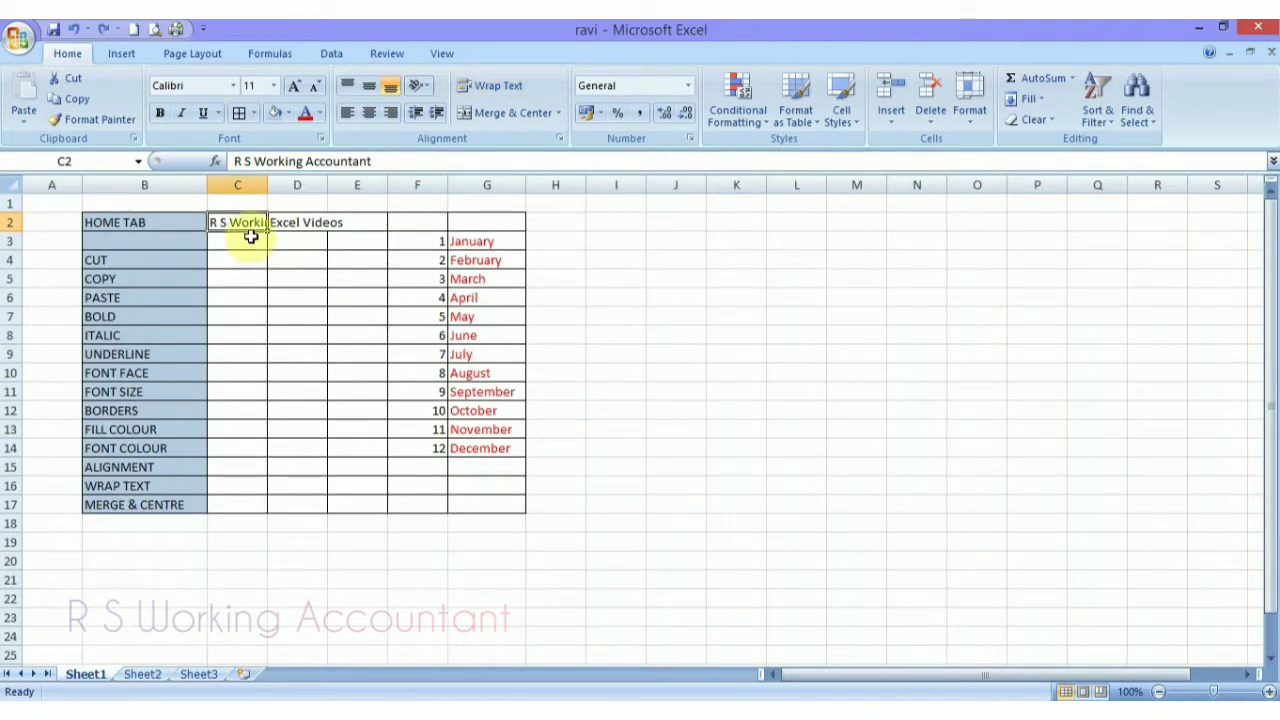
drag(270, 190, 422, 190)
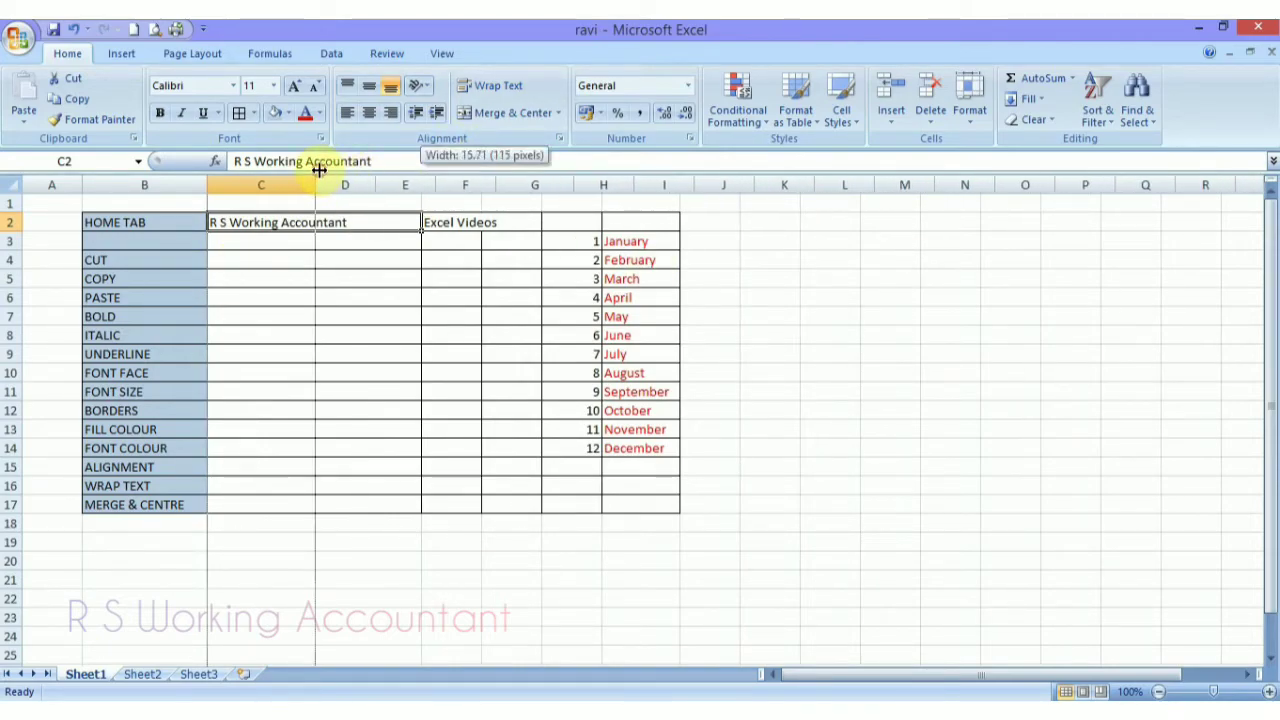
drag(425, 178, 277, 185)
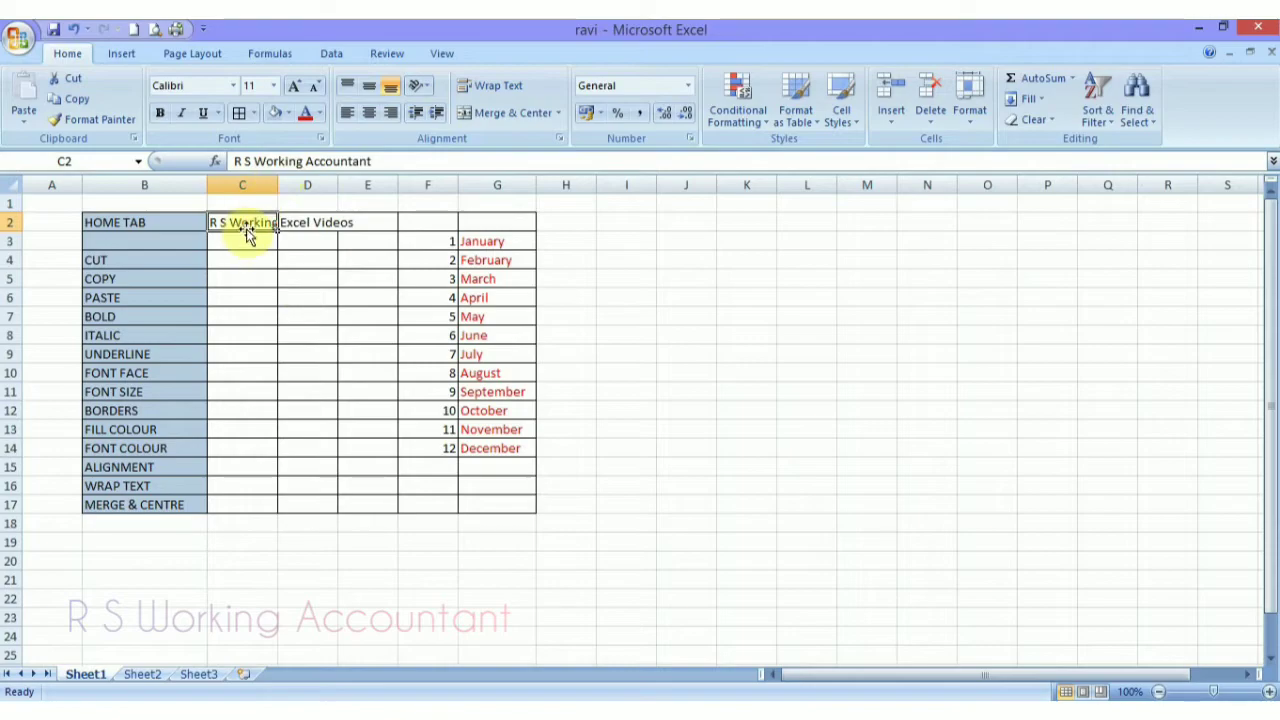
click(495, 90)
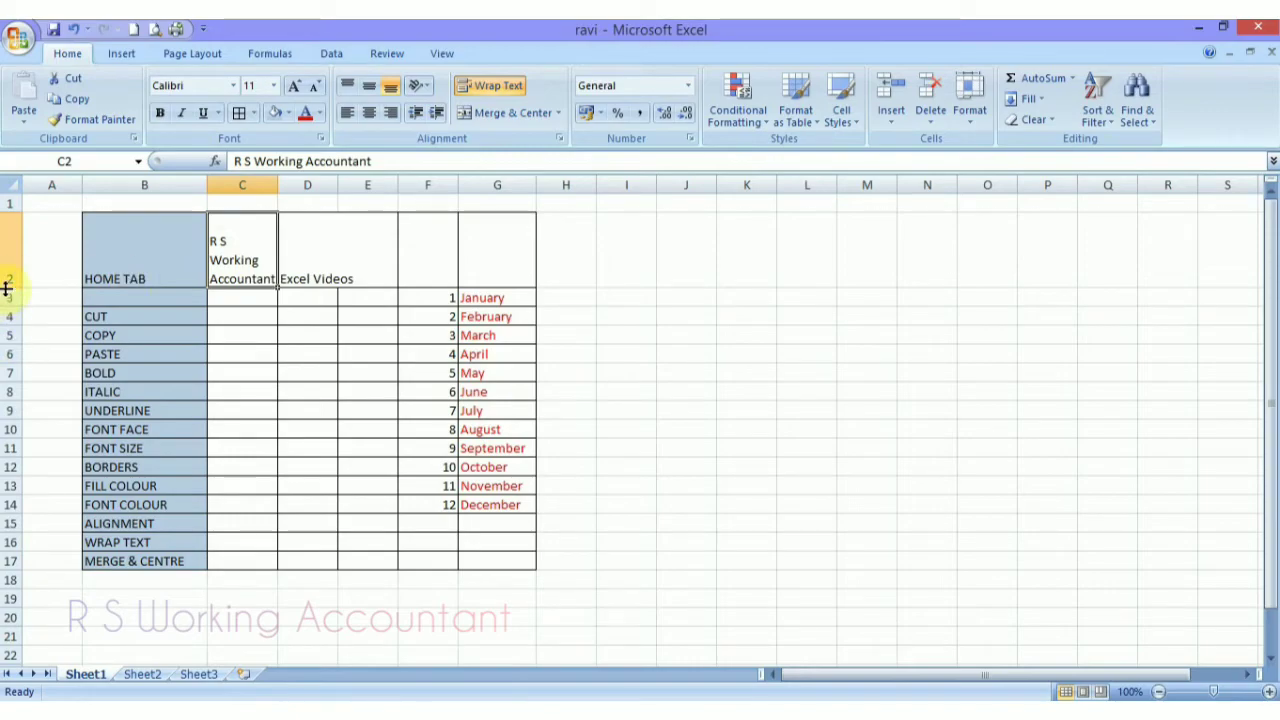
drag(6, 288, 8, 380)
drag(277, 186, 372, 188)
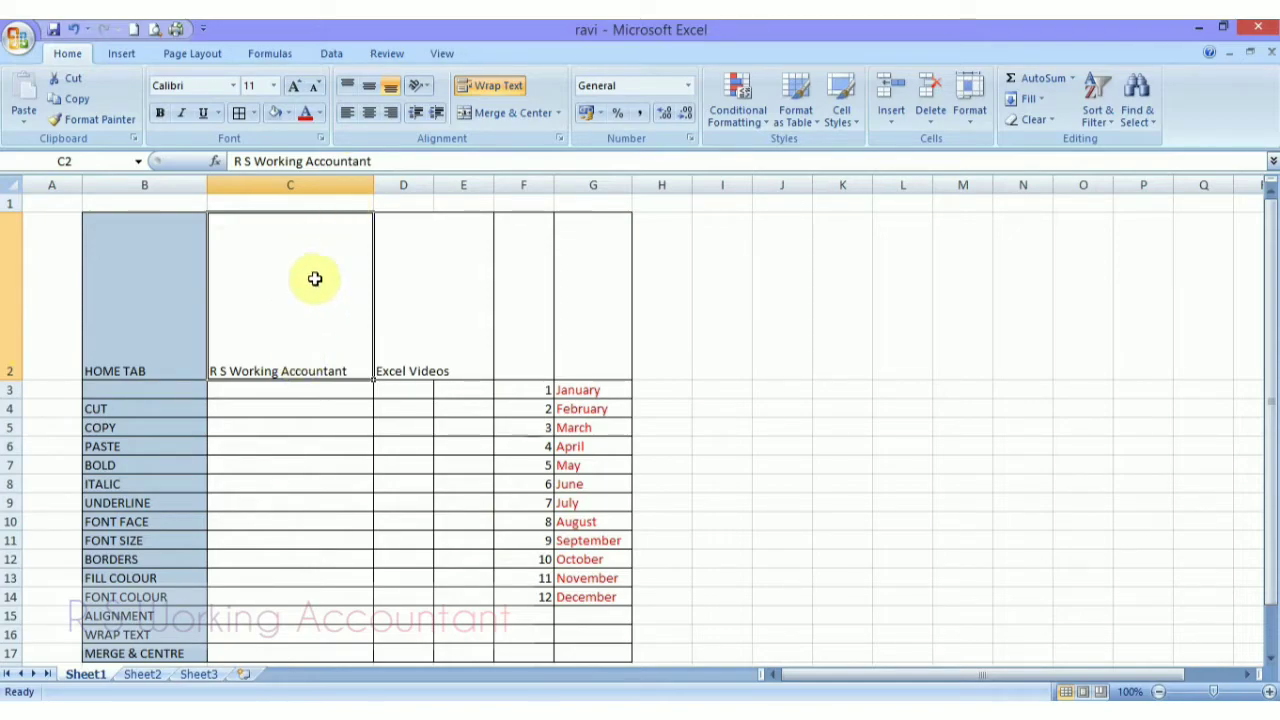
- Try top, middle and bottom plus left, right and centre alignment on the C2 title
click(370, 89)
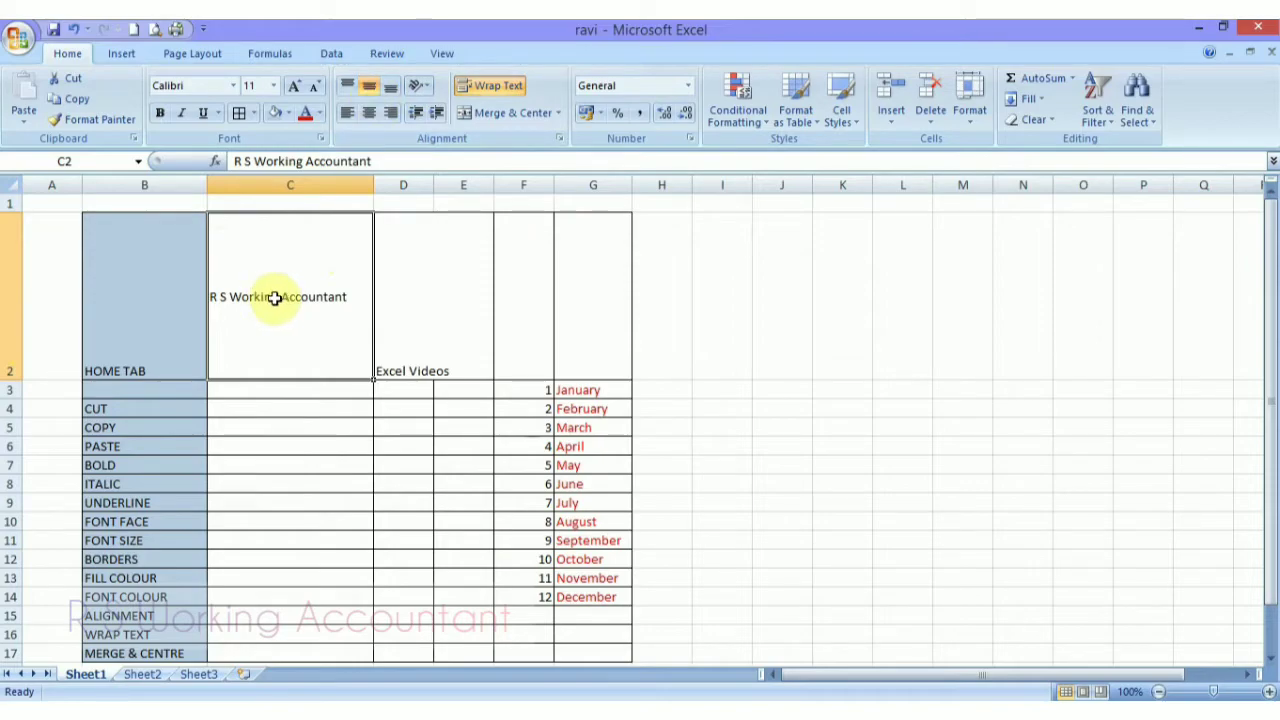
click(390, 87)
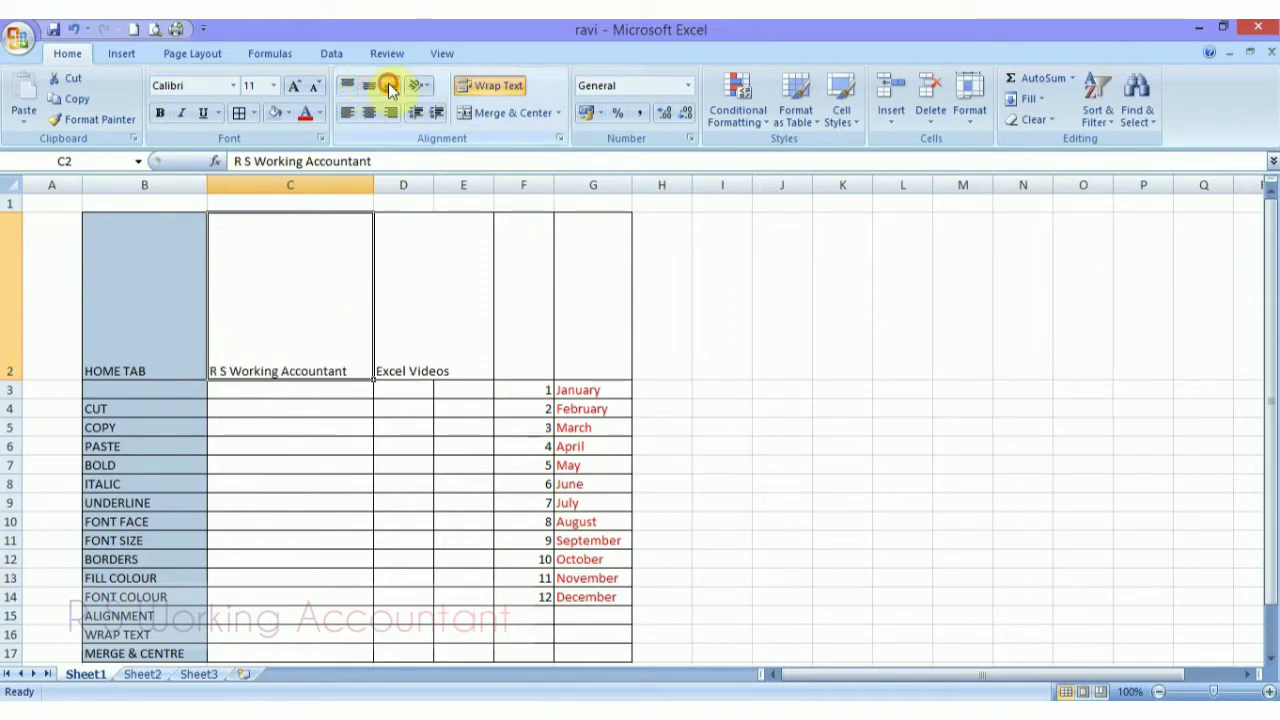
click(372, 87)
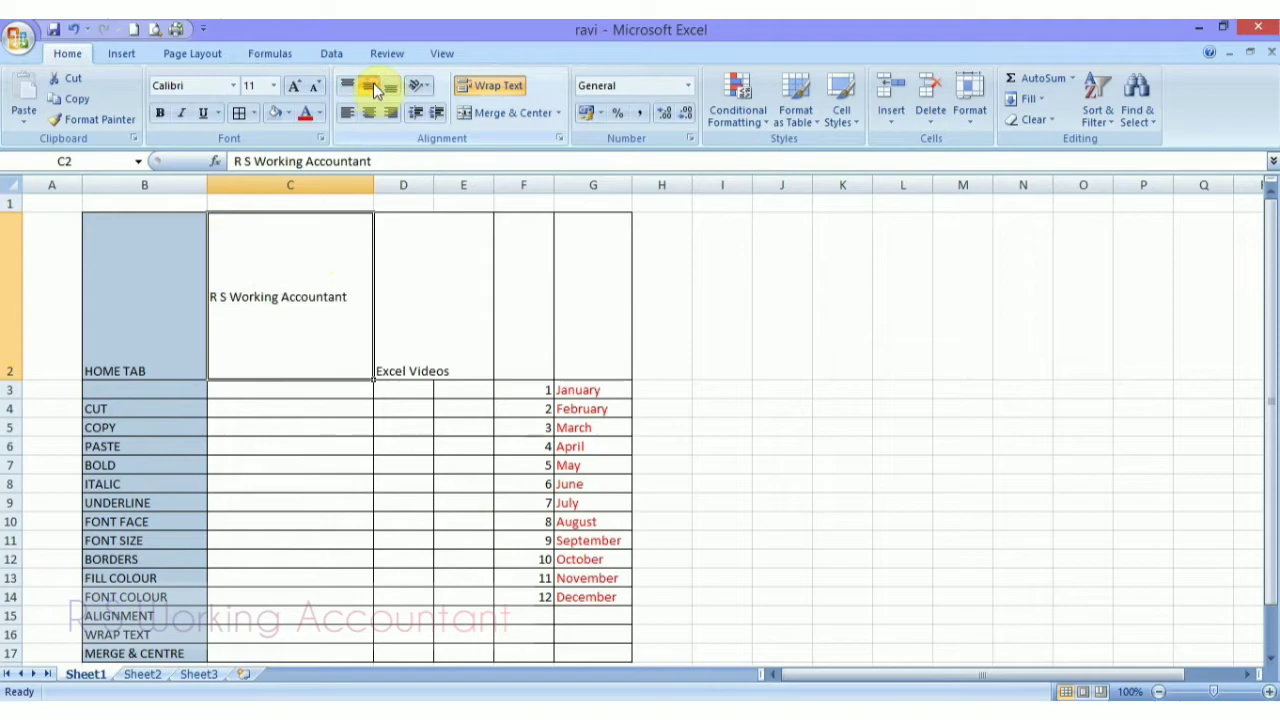
click(348, 87)
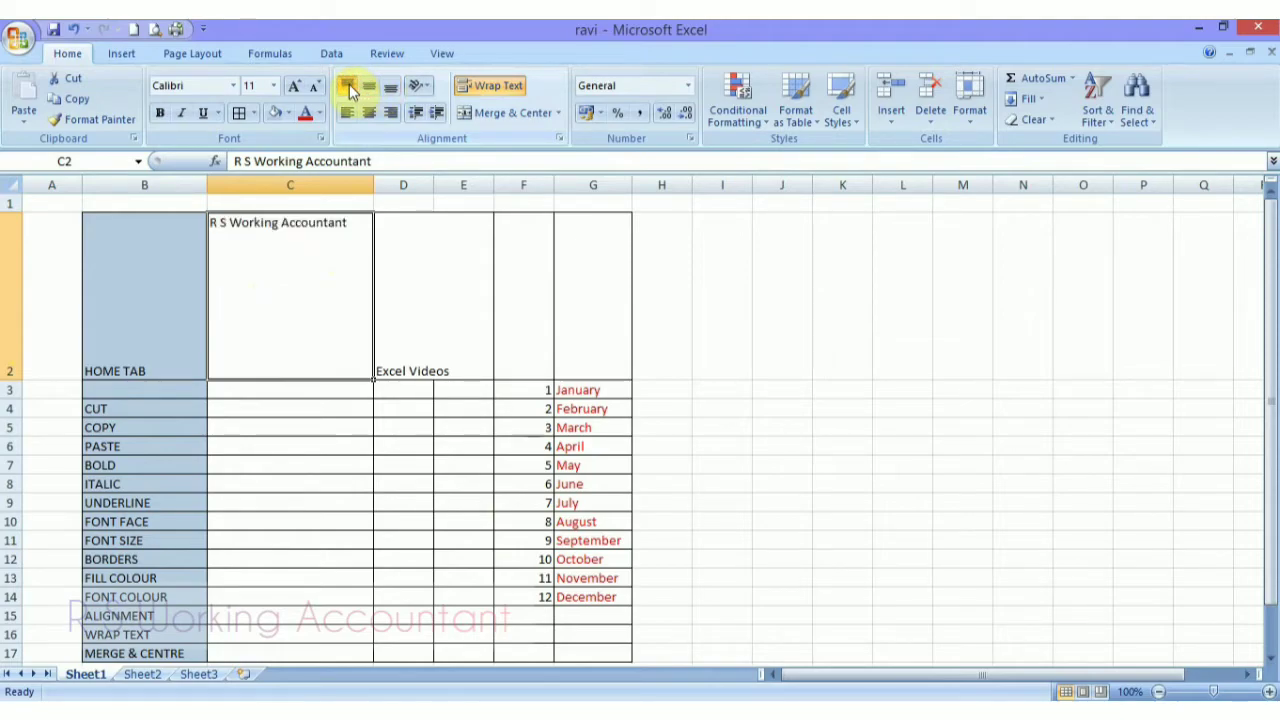
click(367, 87)
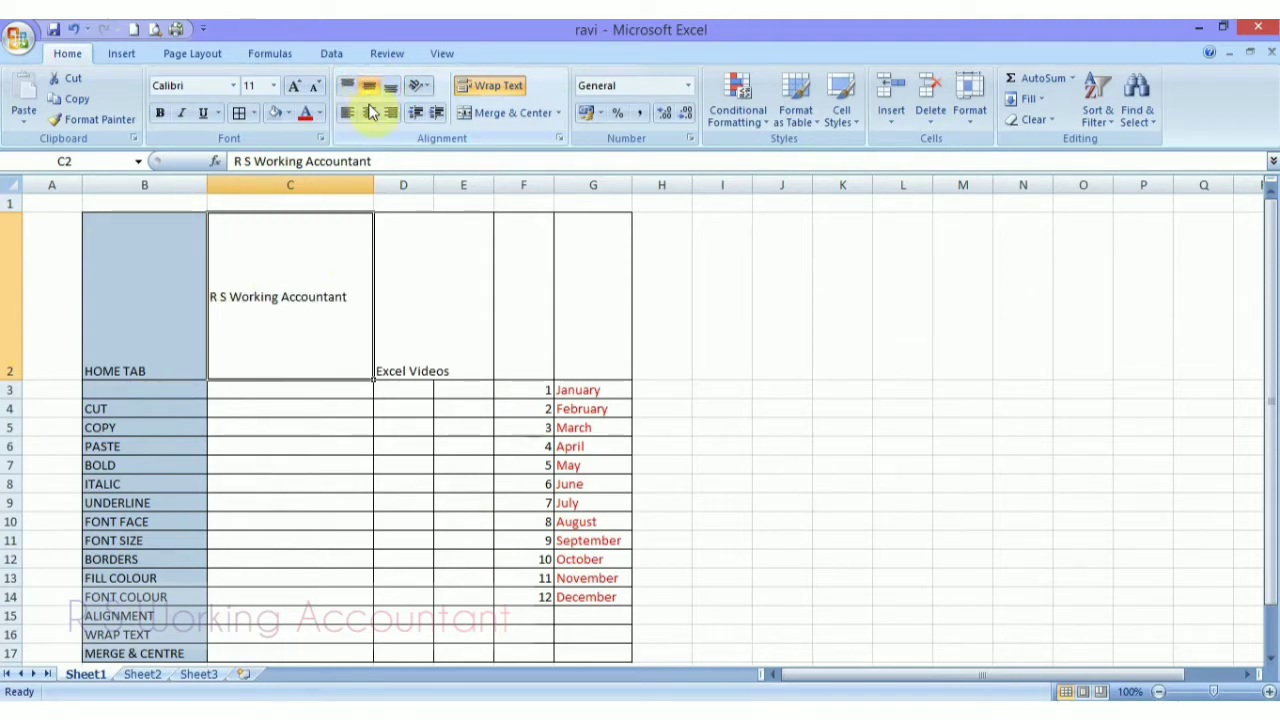
click(390, 115)
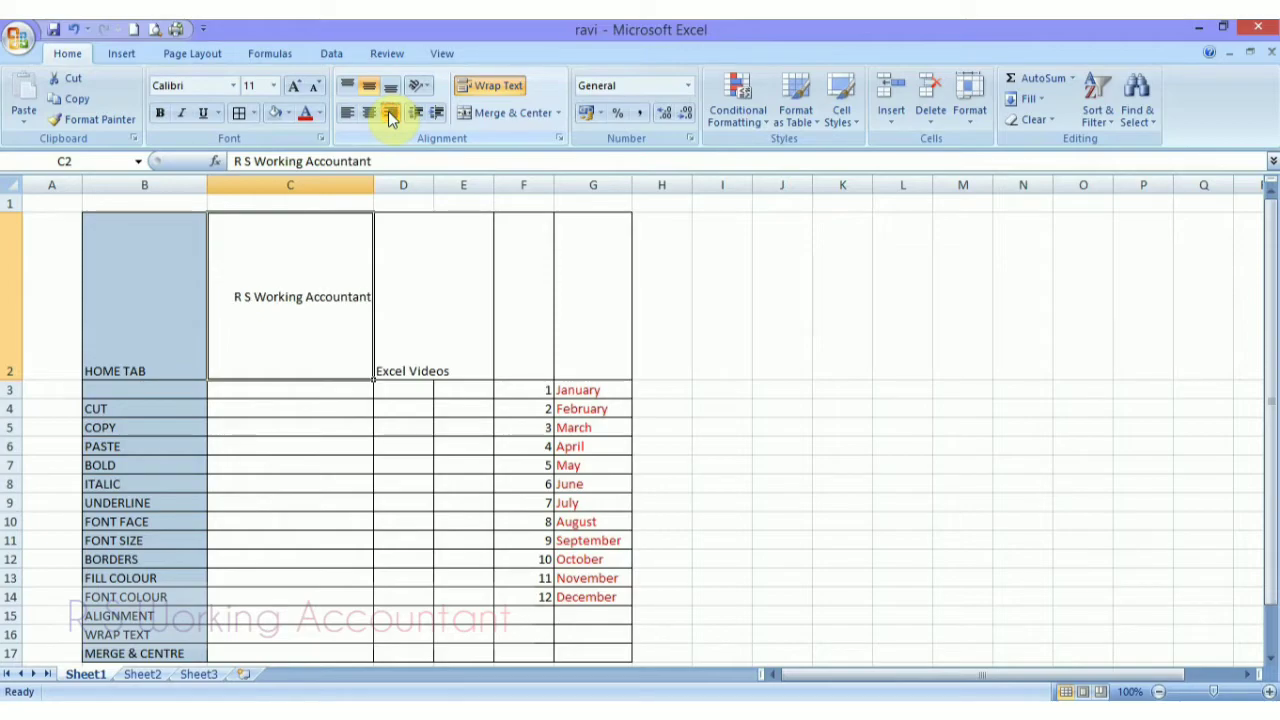
click(348, 116)
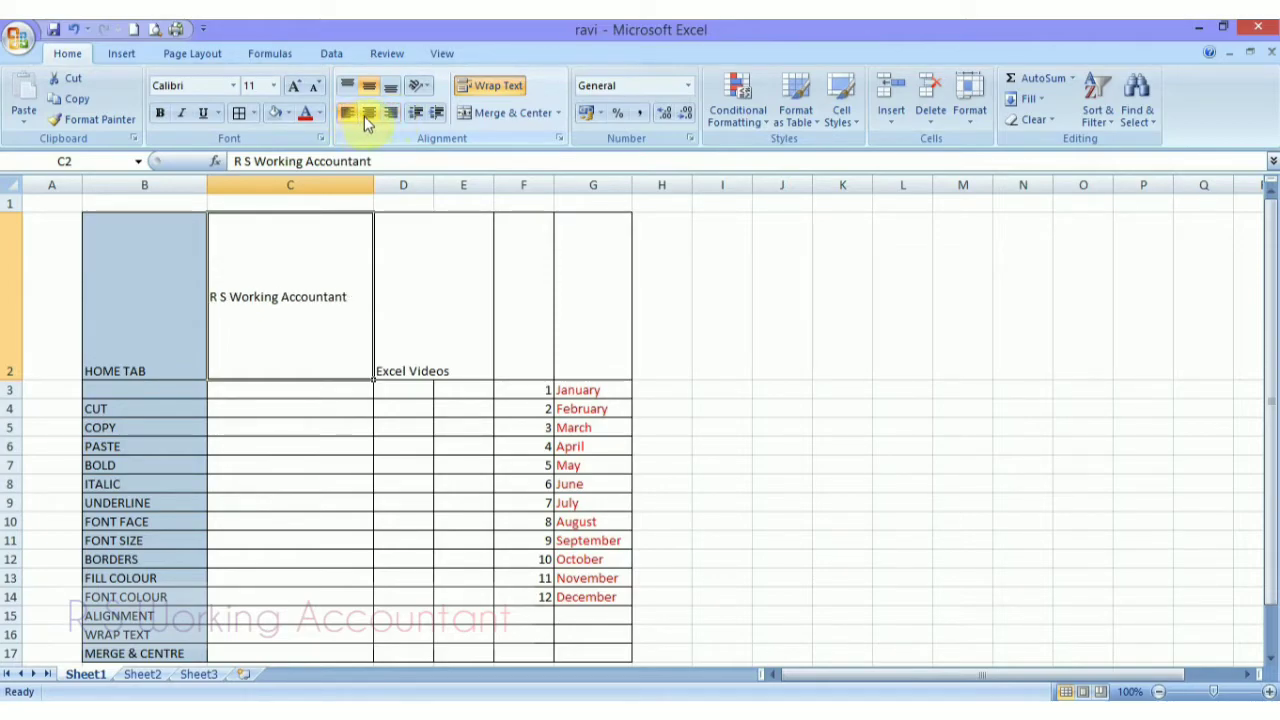
click(364, 116)
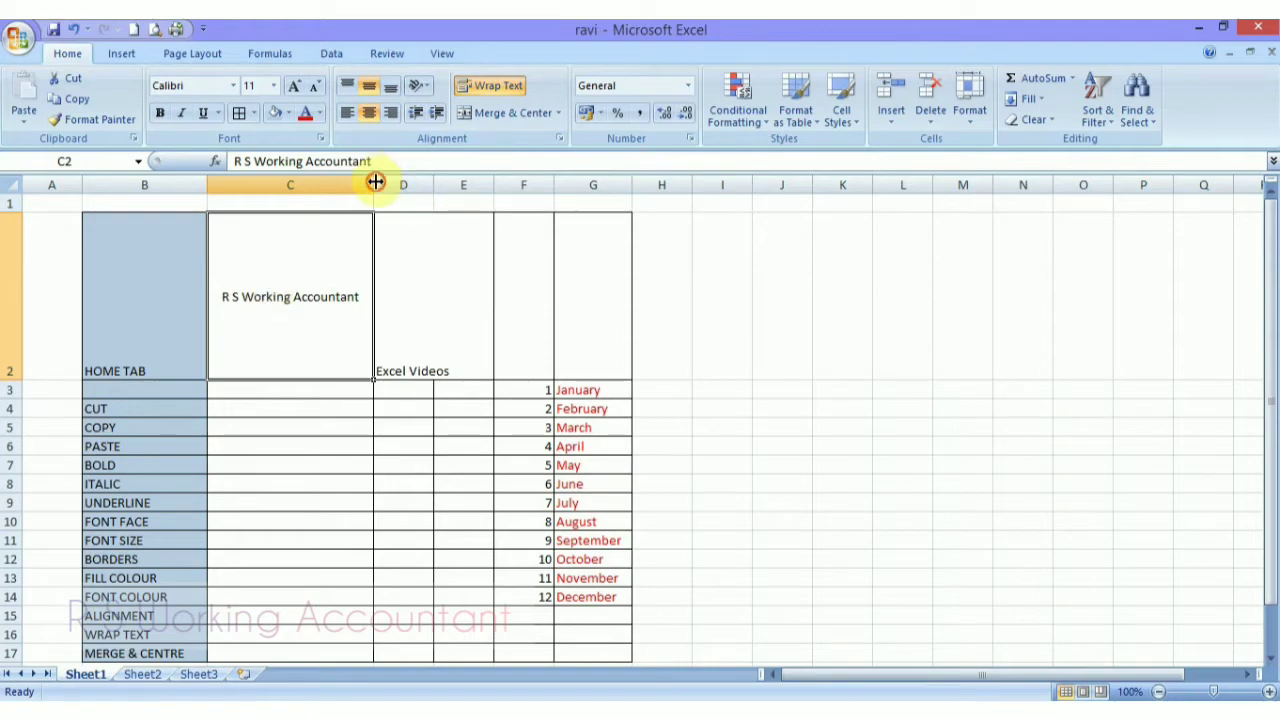
- Widen column C and settle C2 on middle-centre alignment with Wrap Text on
drag(374, 185, 394, 185)
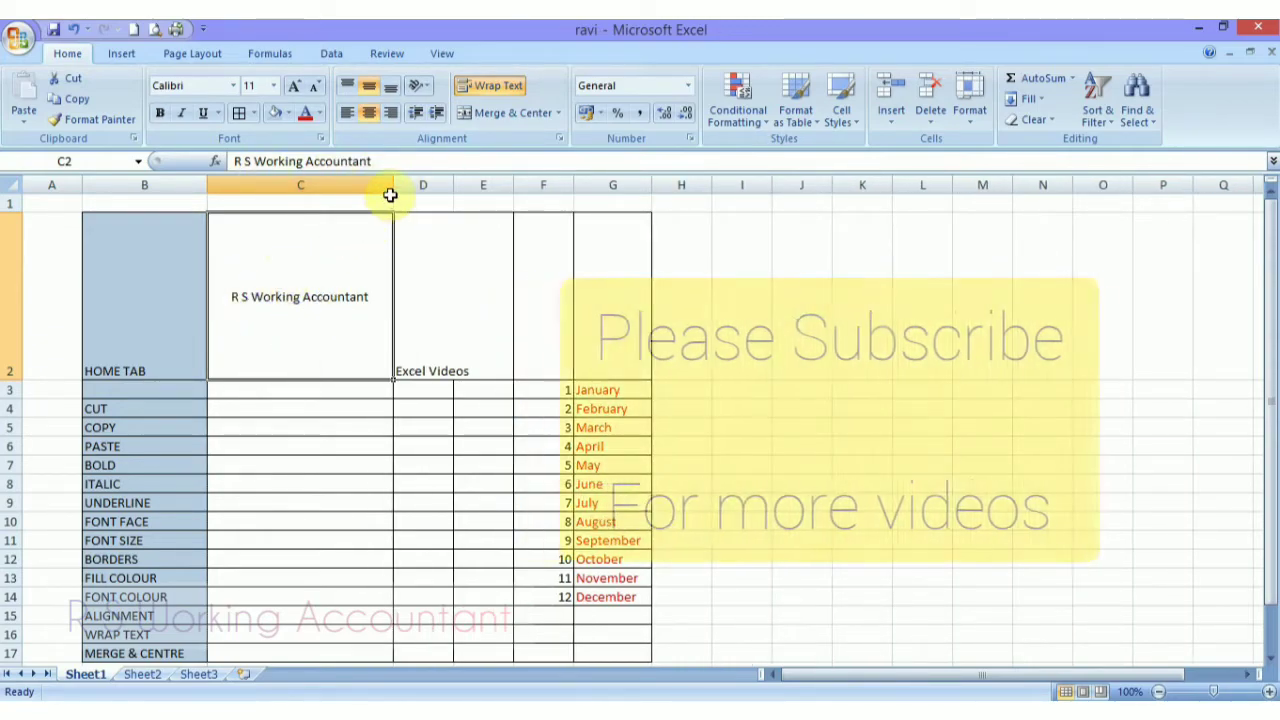
drag(392, 187, 431, 199)
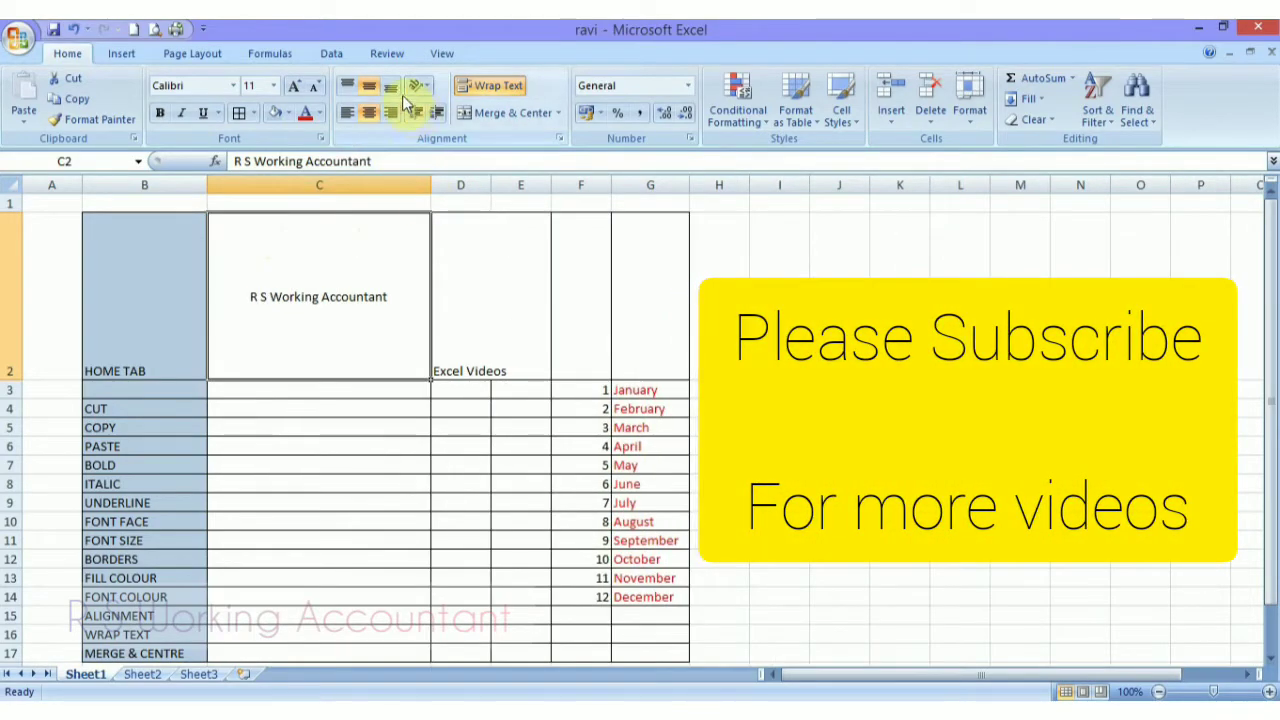
click(393, 92)
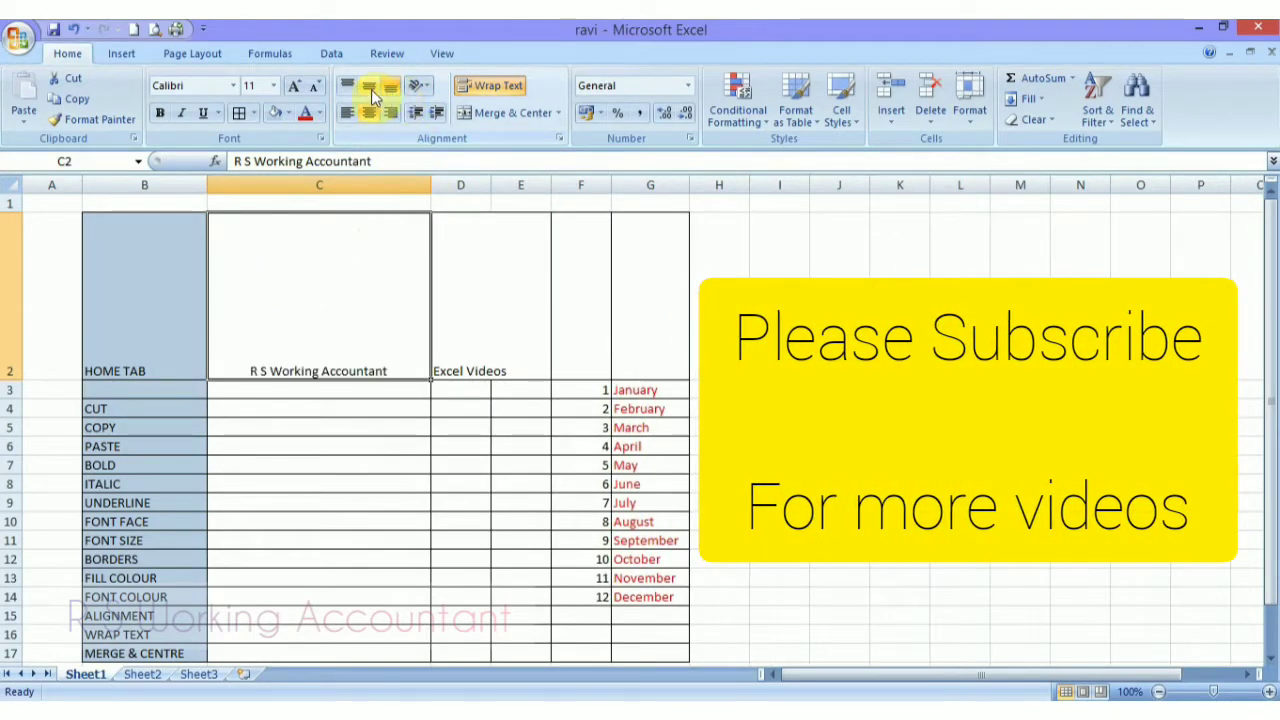
click(369, 88)
click(348, 88)
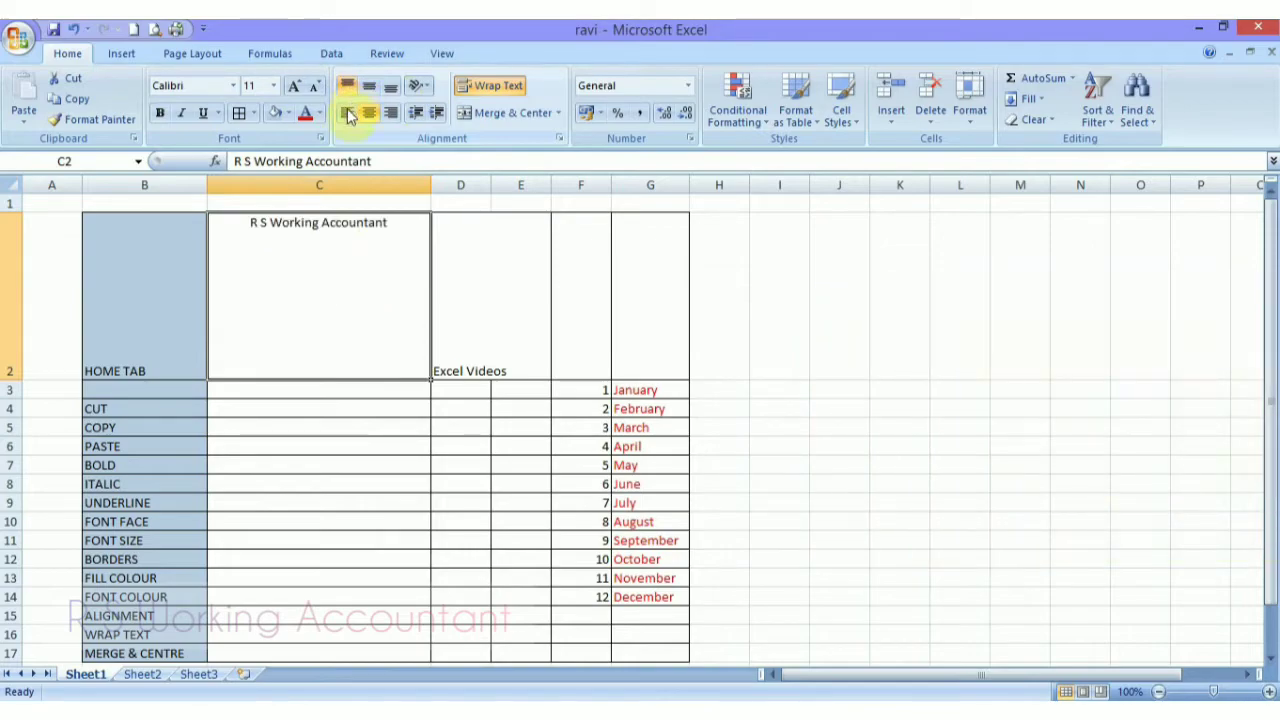
click(347, 114)
click(377, 114)
click(394, 114)
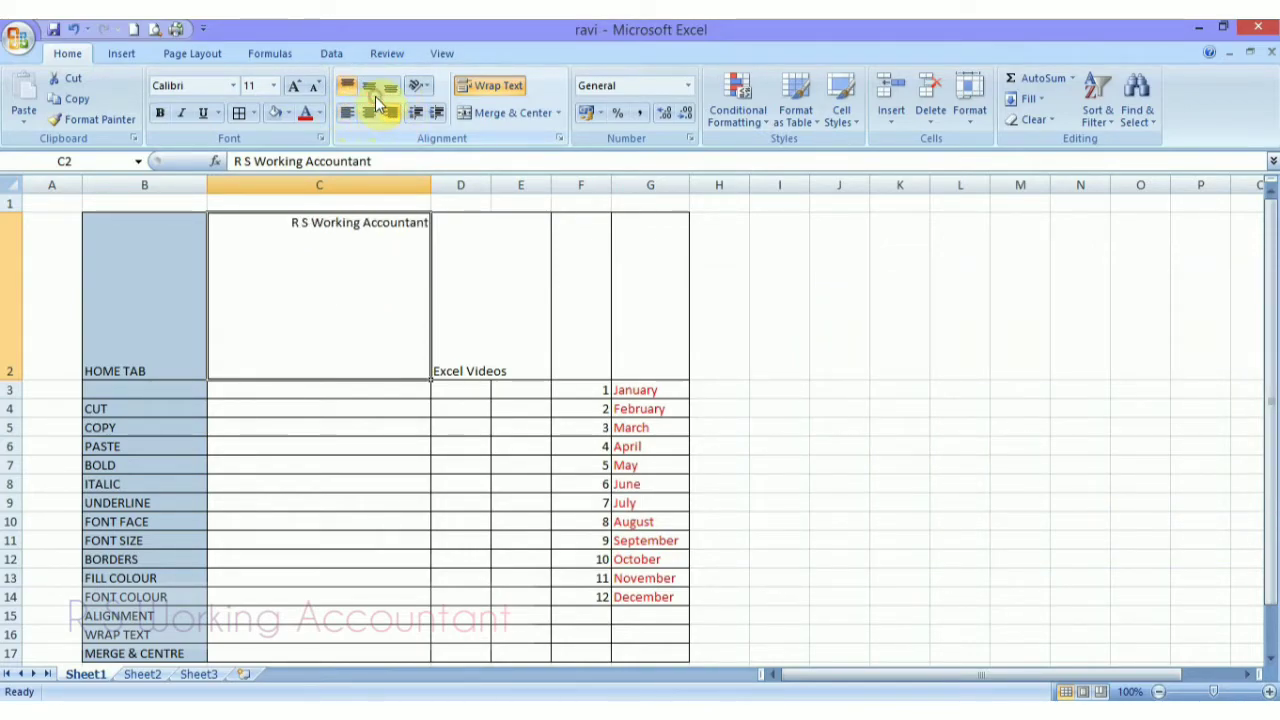
click(370, 88)
click(369, 113)
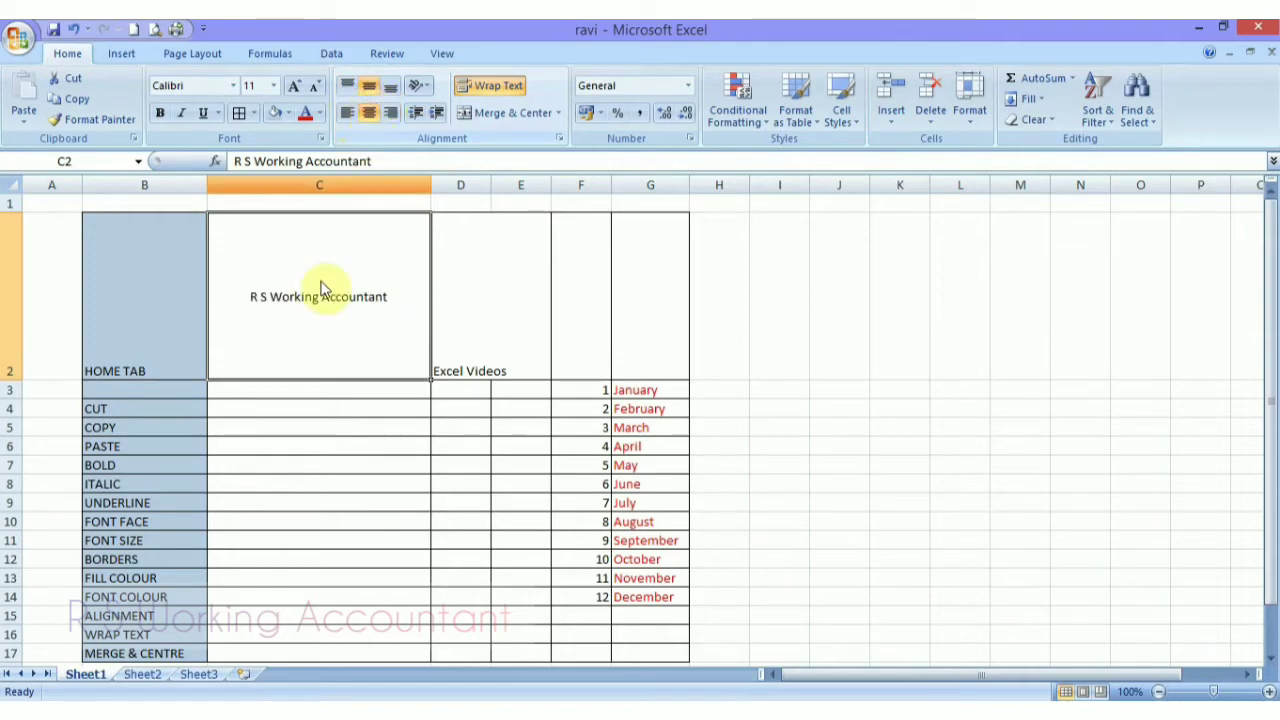
click(510, 88)
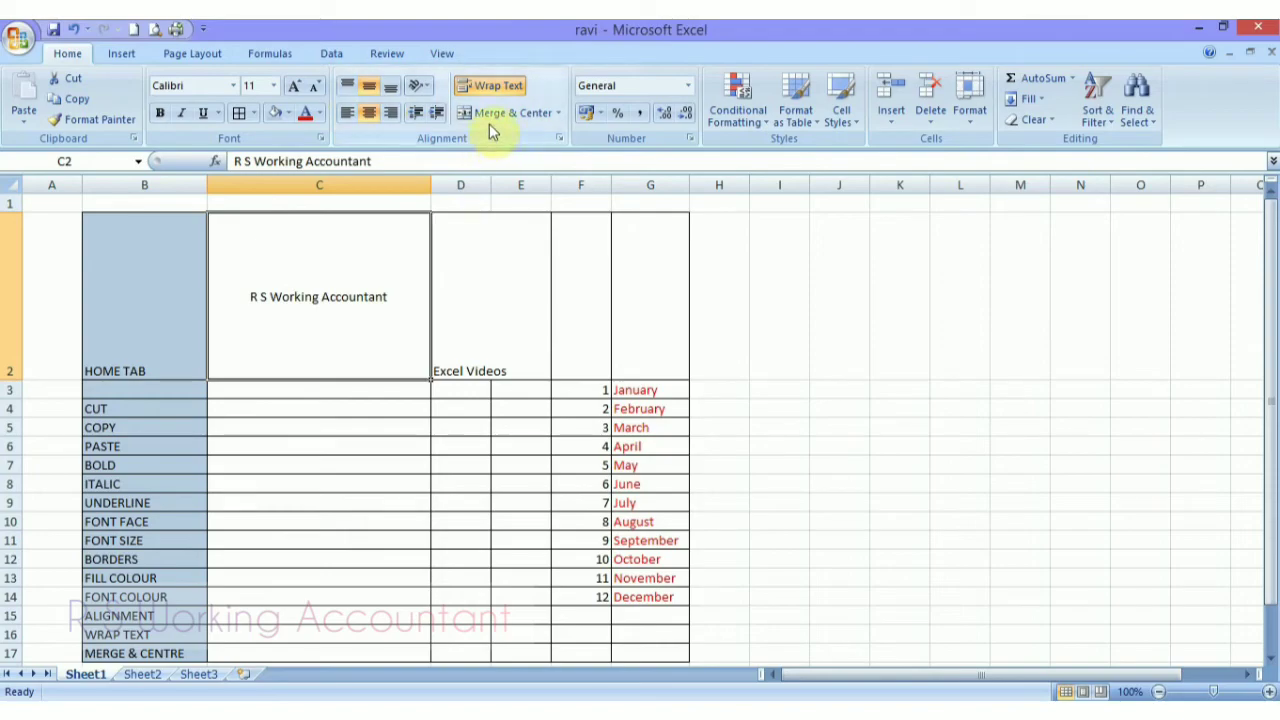
- Insert a blank row at row 1 above the table
click(6, 203)
right_click(8, 205)
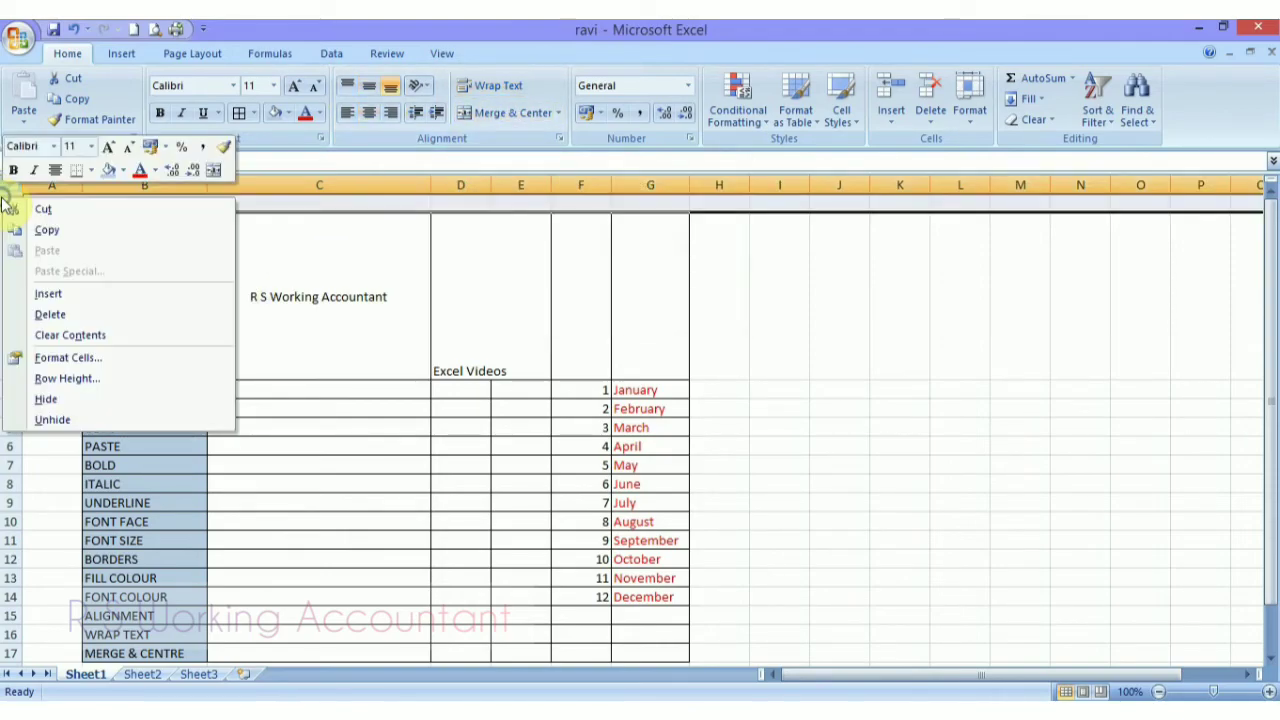
click(48, 293)
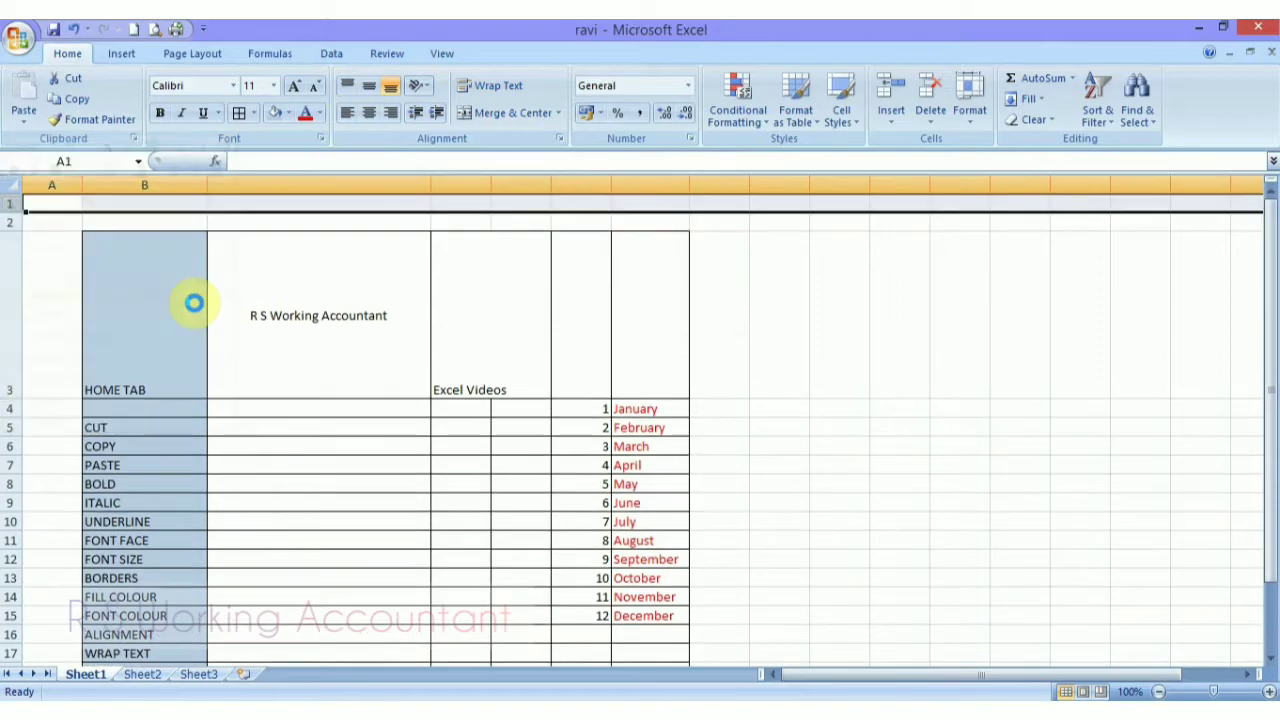
- Copy R S Working Accountant from C3 into B2 and make row 3 shorter
click(173, 224)
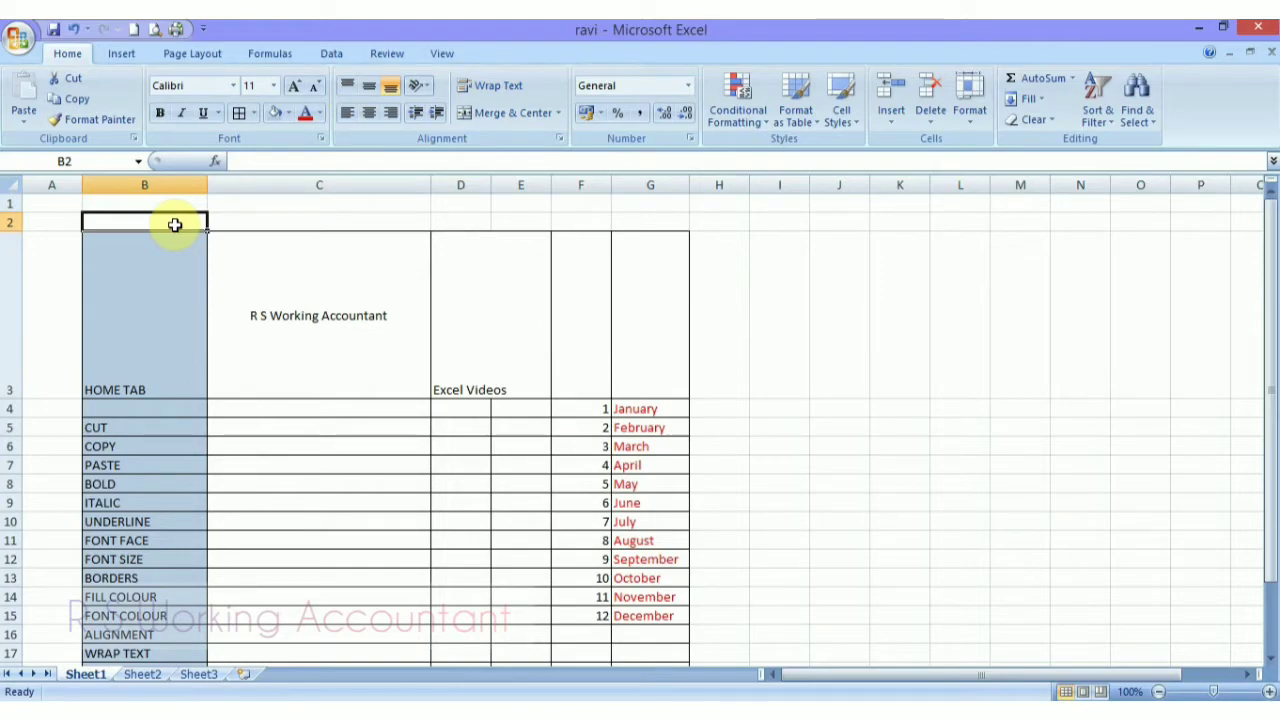
click(277, 294)
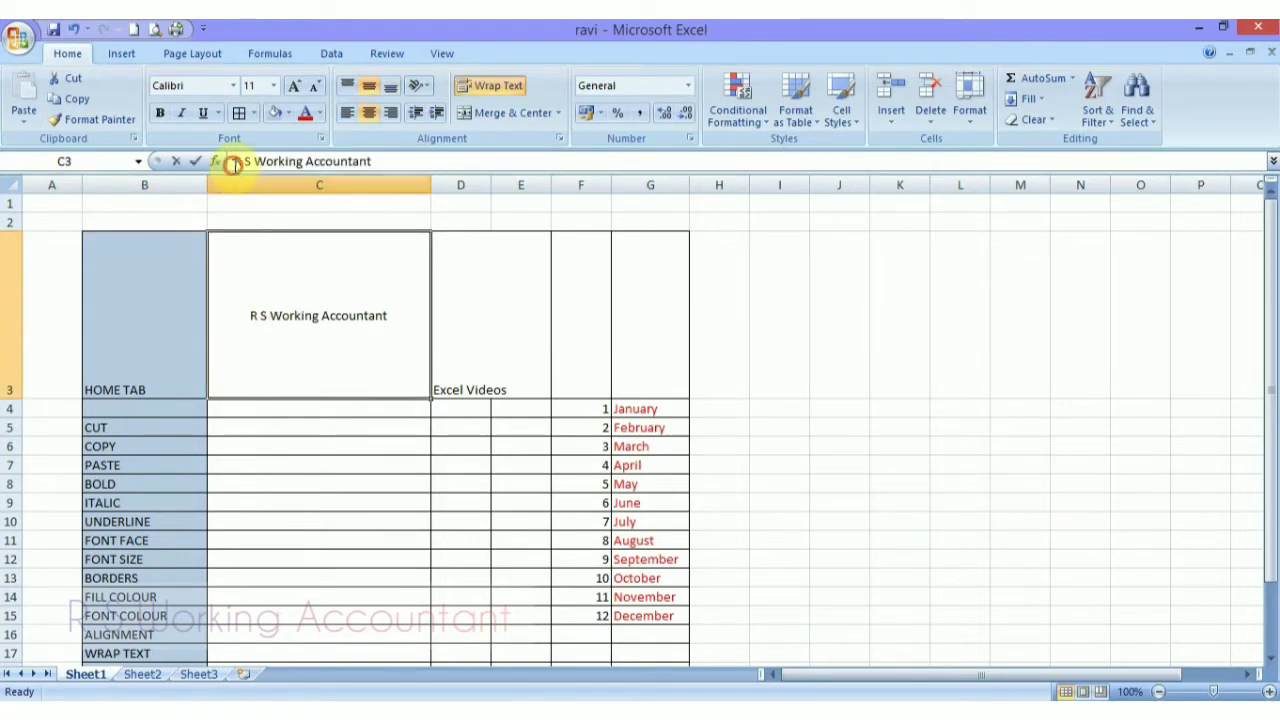
drag(234, 162, 408, 161)
key(ctrl+c)
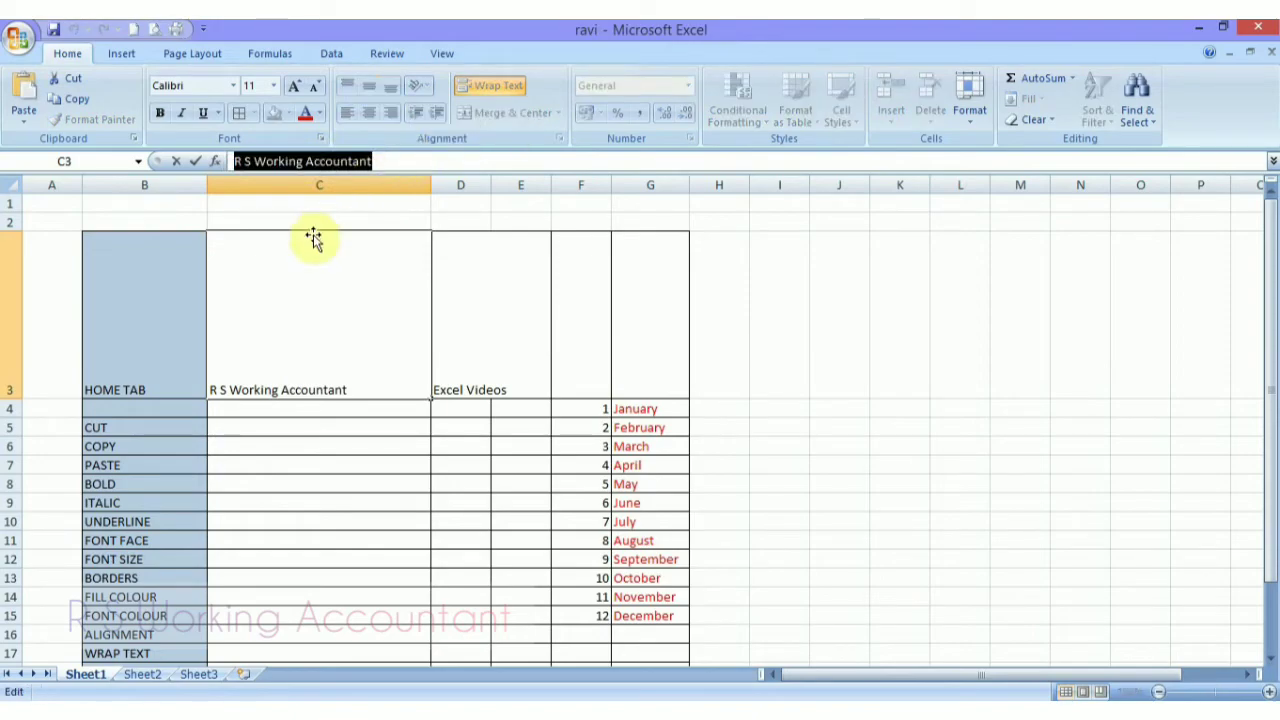
click(171, 225)
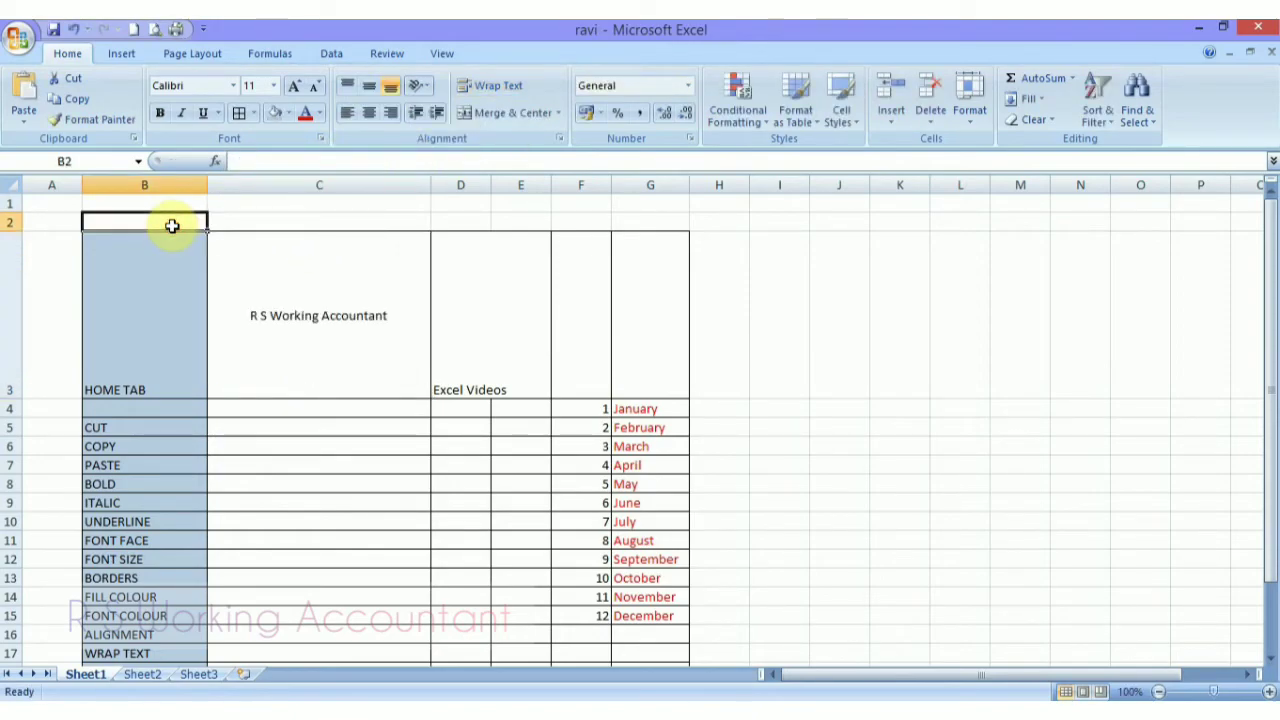
key(ctrl+v)
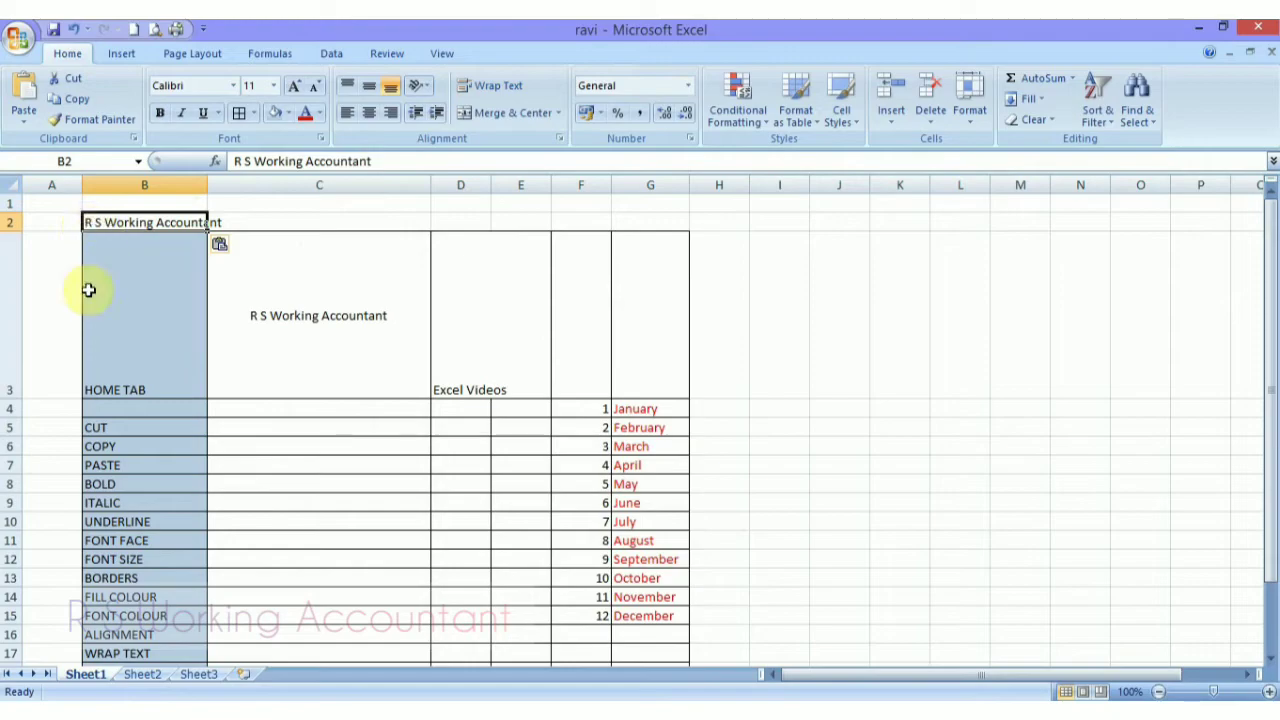
drag(12, 398, 10, 294)
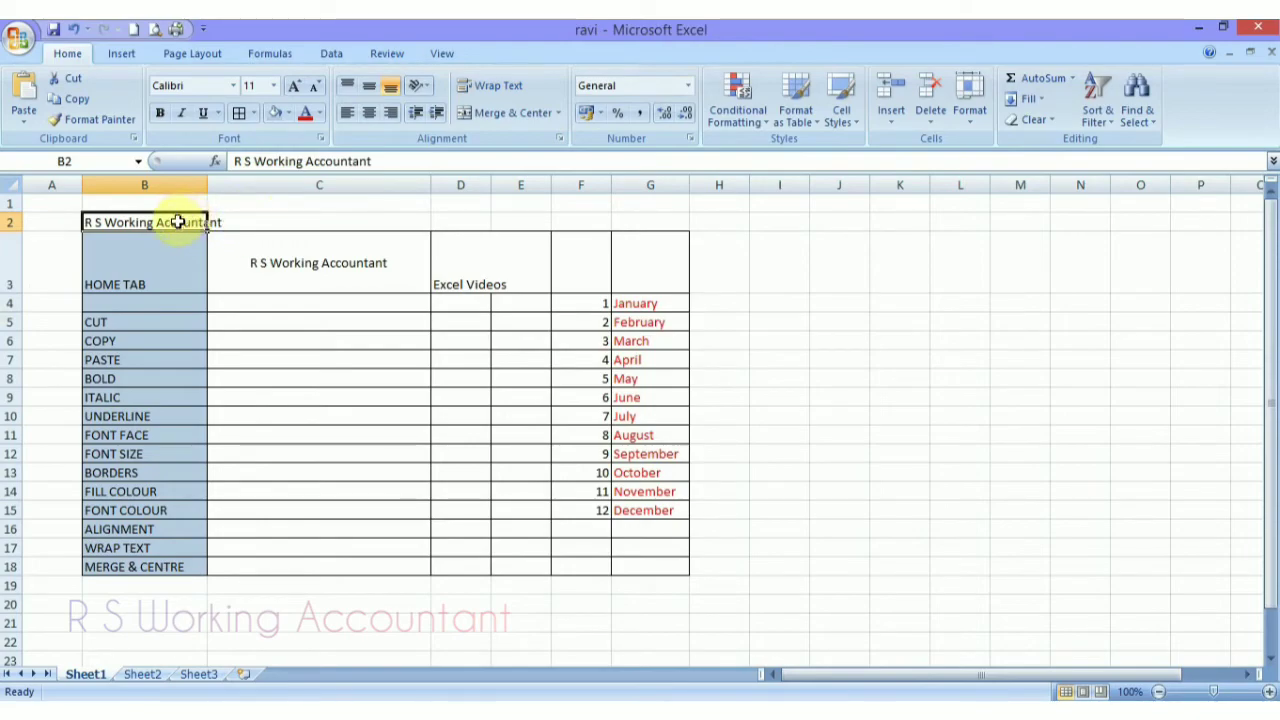
- Merge B2:G2 with R S Working Accountant centred across it and heighten row 2
key(shift+Right)
key(shift+Right)
key(shift+Right)
key(shift+Right)
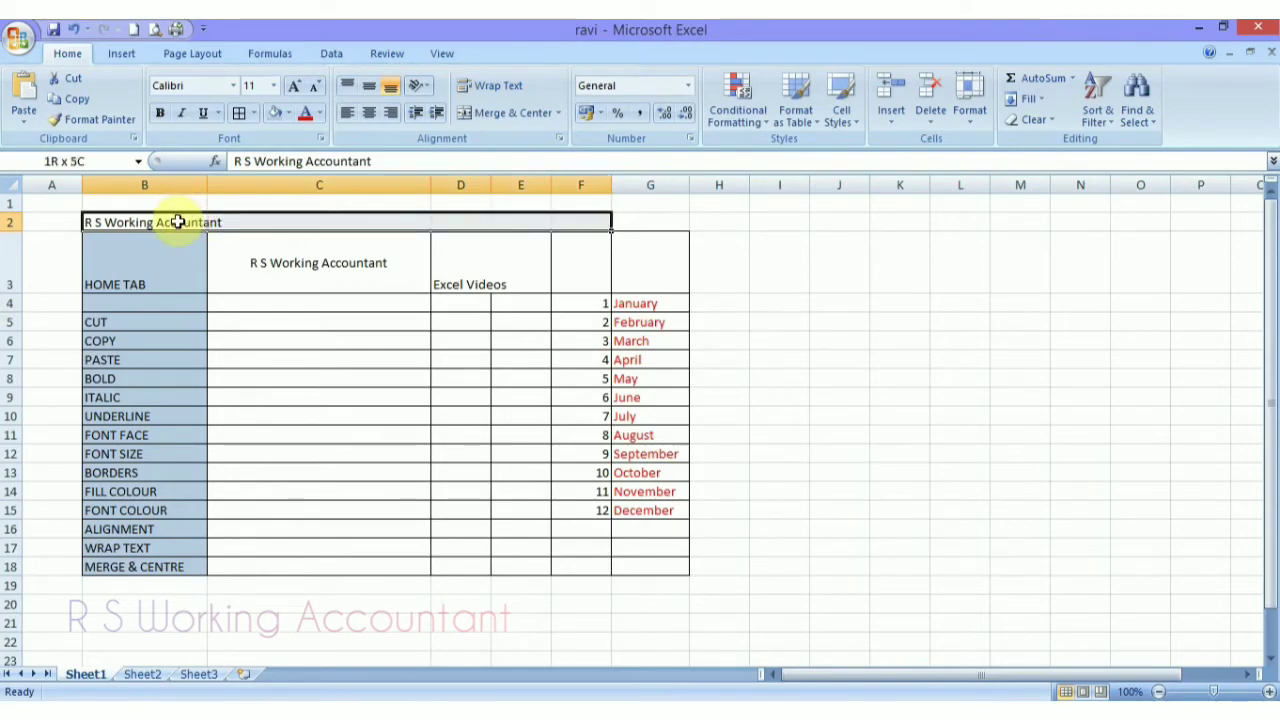
key(shift+Right)
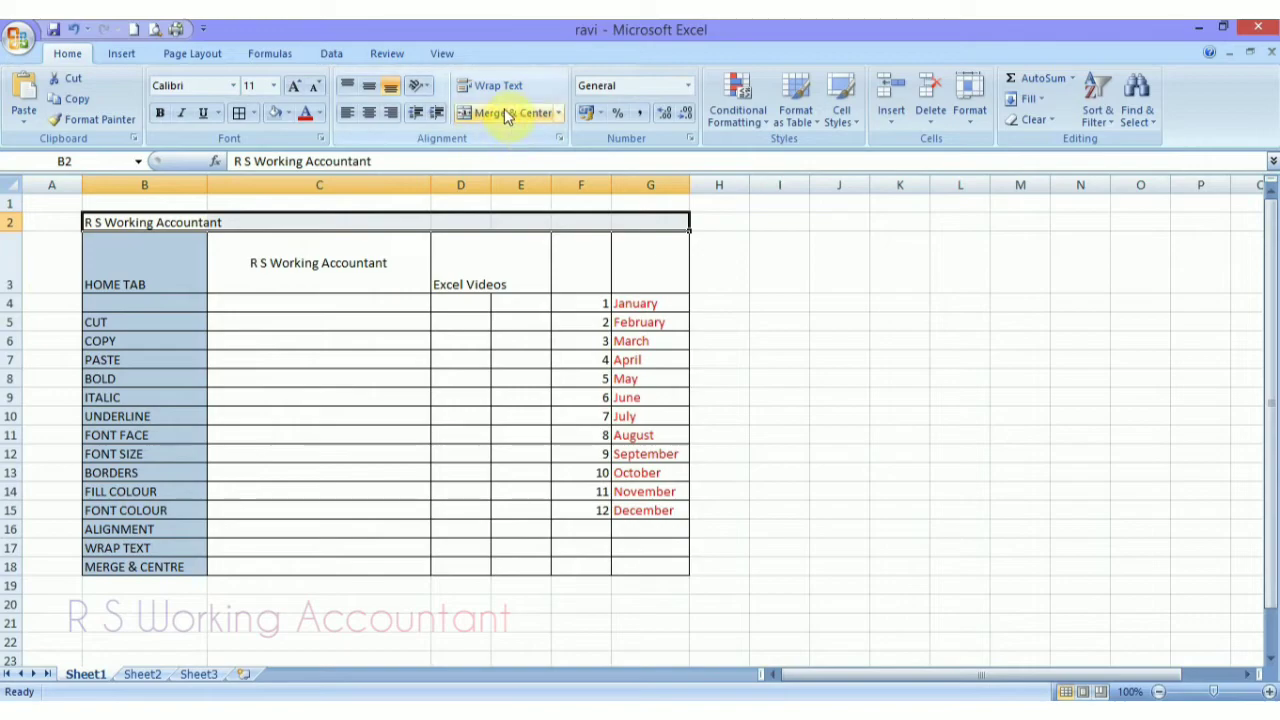
click(504, 110)
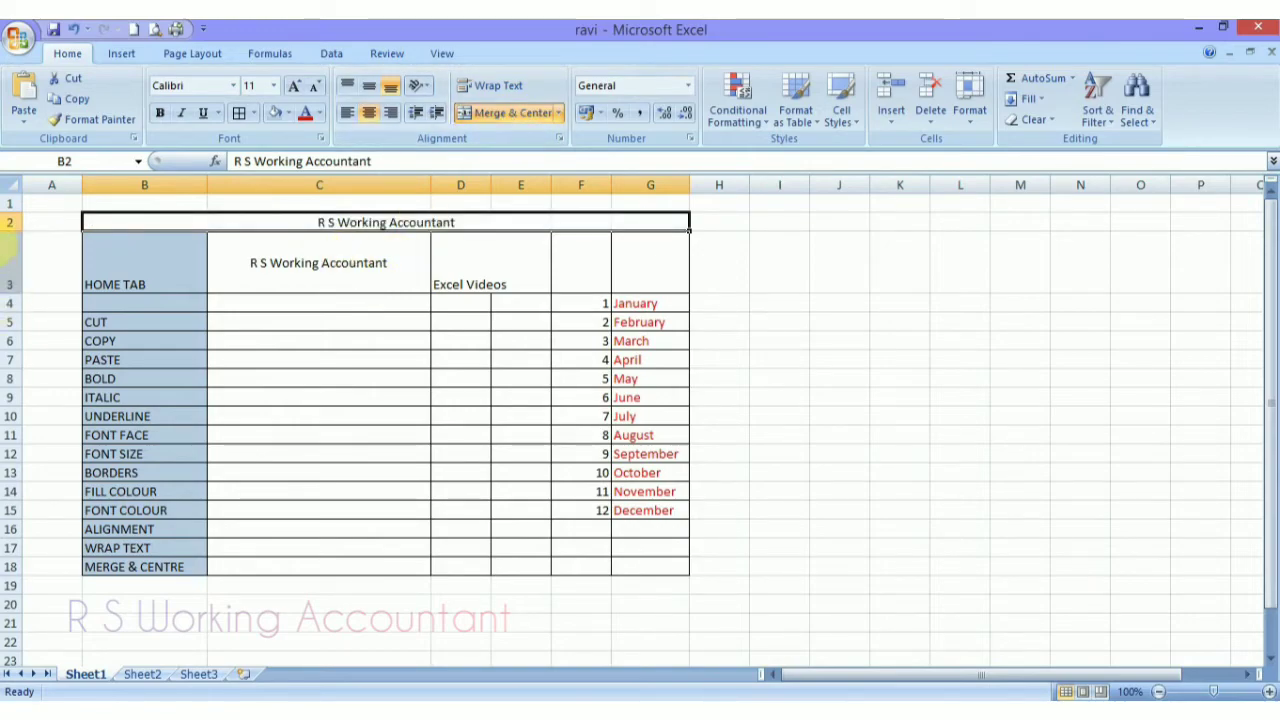
drag(8, 232, 5, 262)
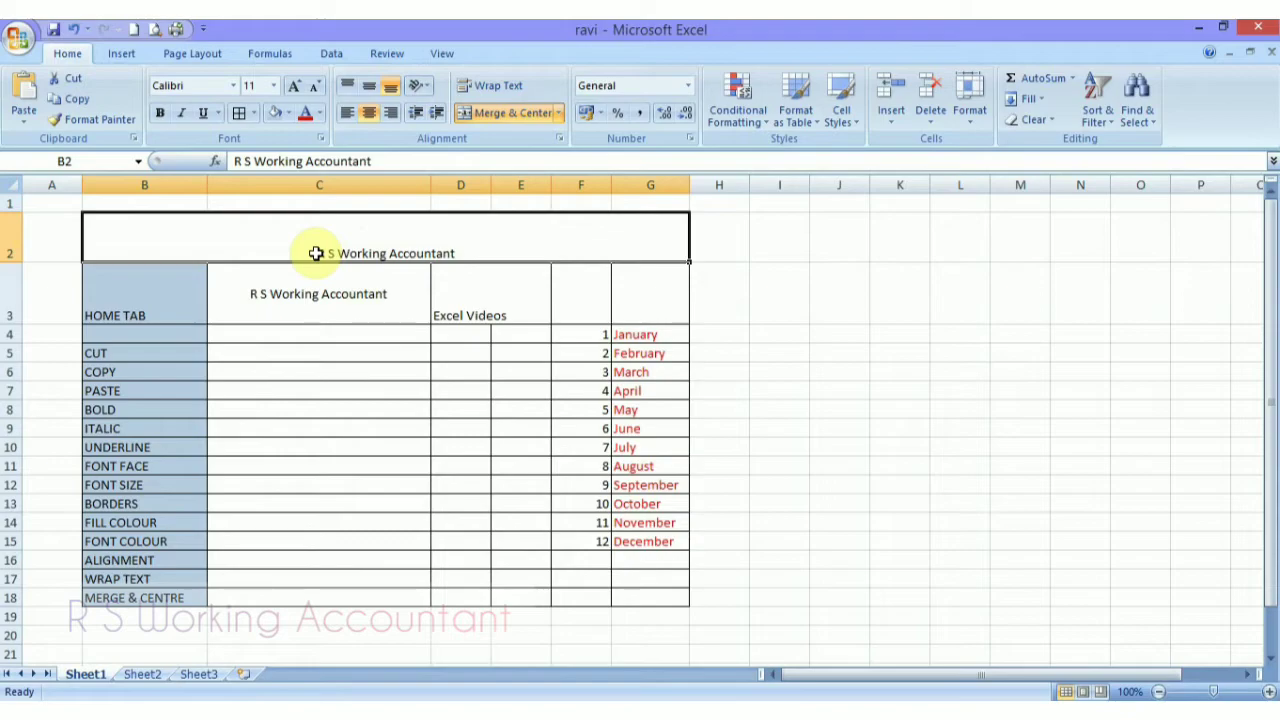
drag(10, 263, 10, 258)
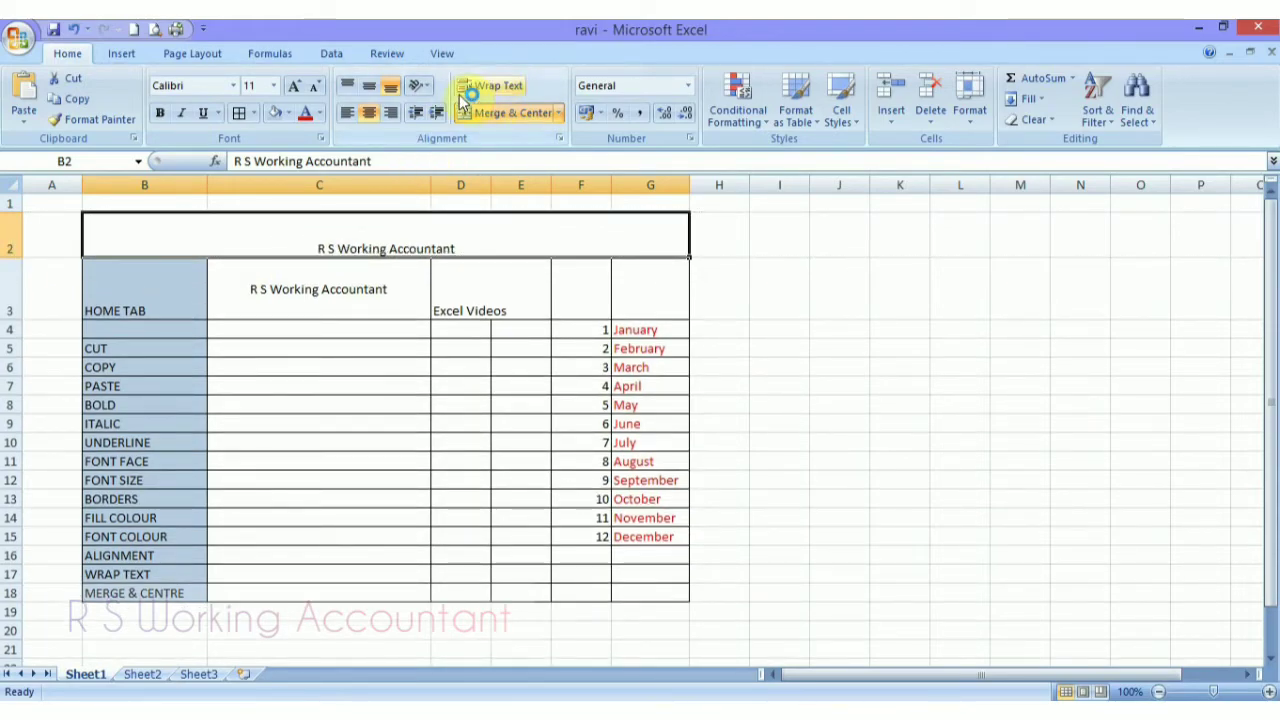
- Vertically centre the merged title in row 2 and fill it green
click(367, 90)
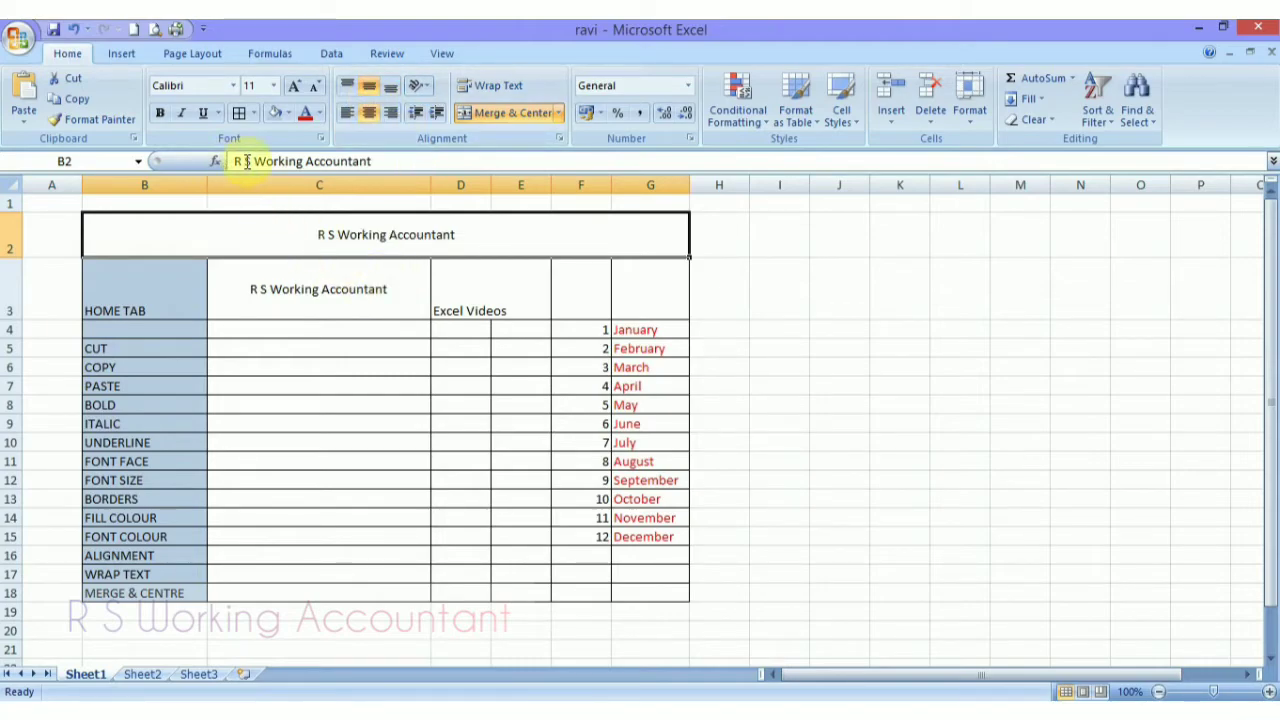
click(287, 116)
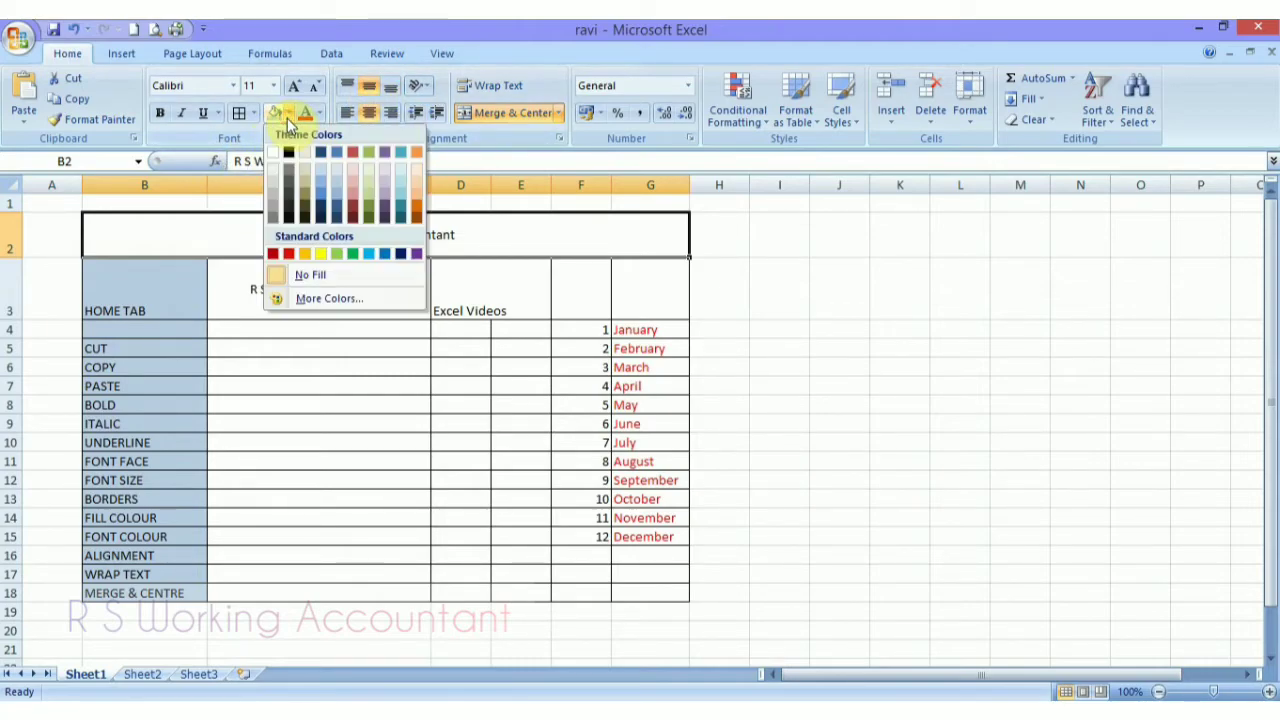
click(362, 193)
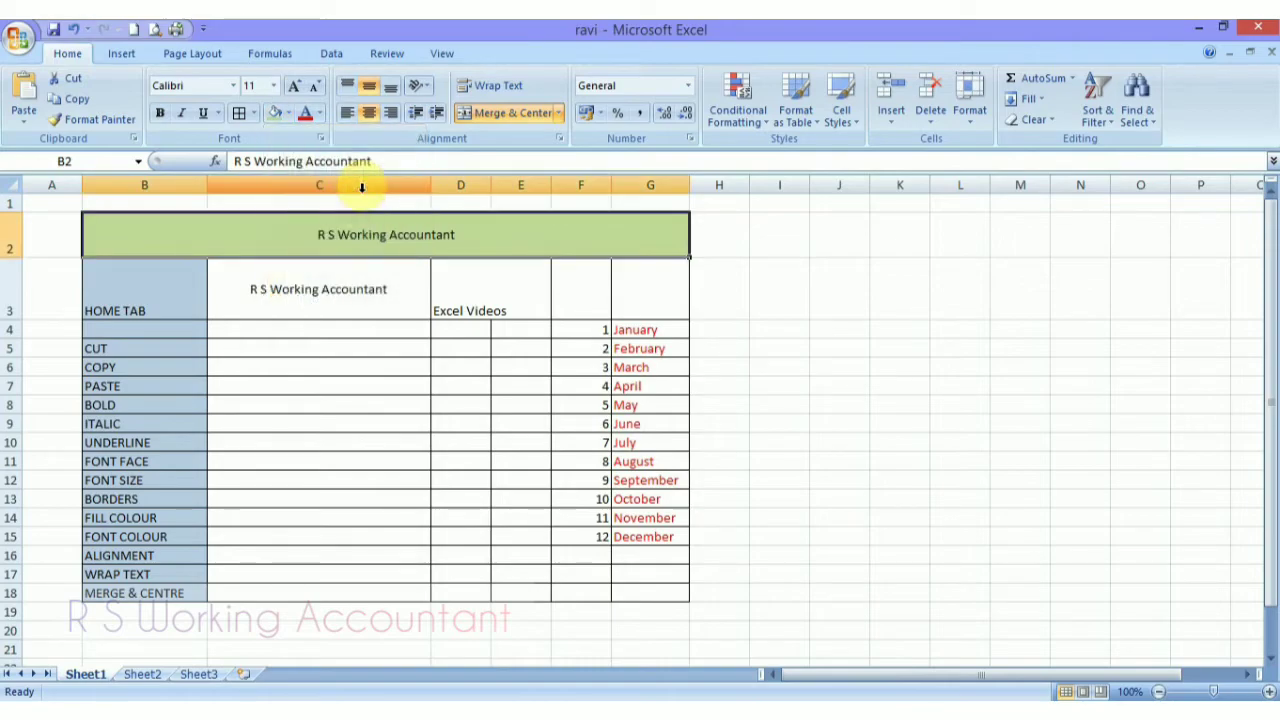
- Put a thick box border around the whole table B2:G18
key(shift+Down)
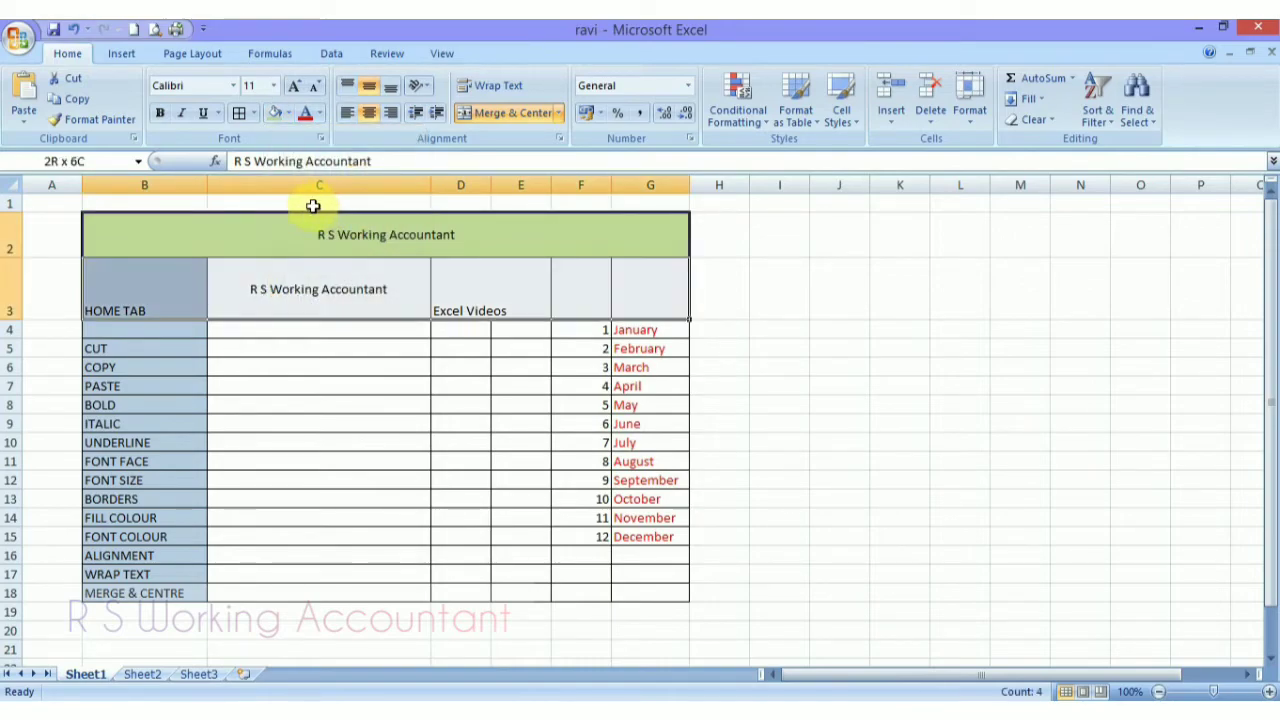
key(shift+Down)
key(shift+Down)
key(shift+Down)
key(shift+Down)
key(shift+Down)
key(shift+Down)
key(shift+Up)
key(shift+Up)
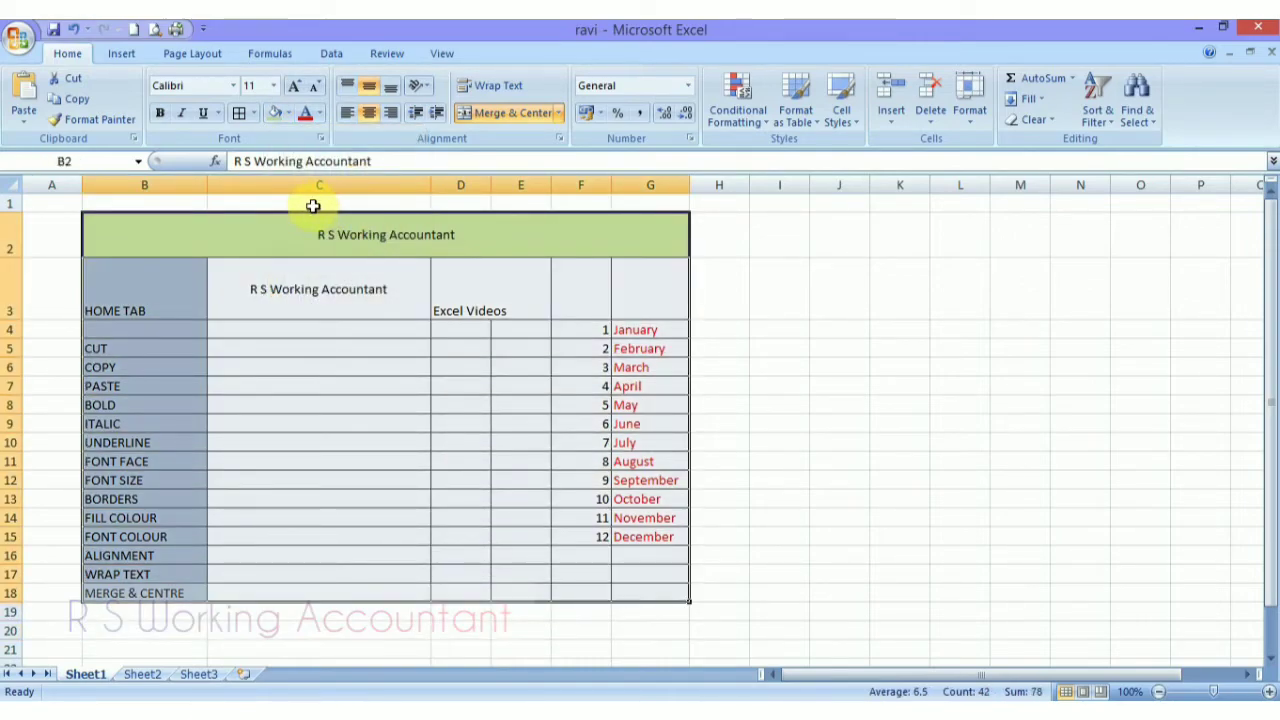
click(254, 113)
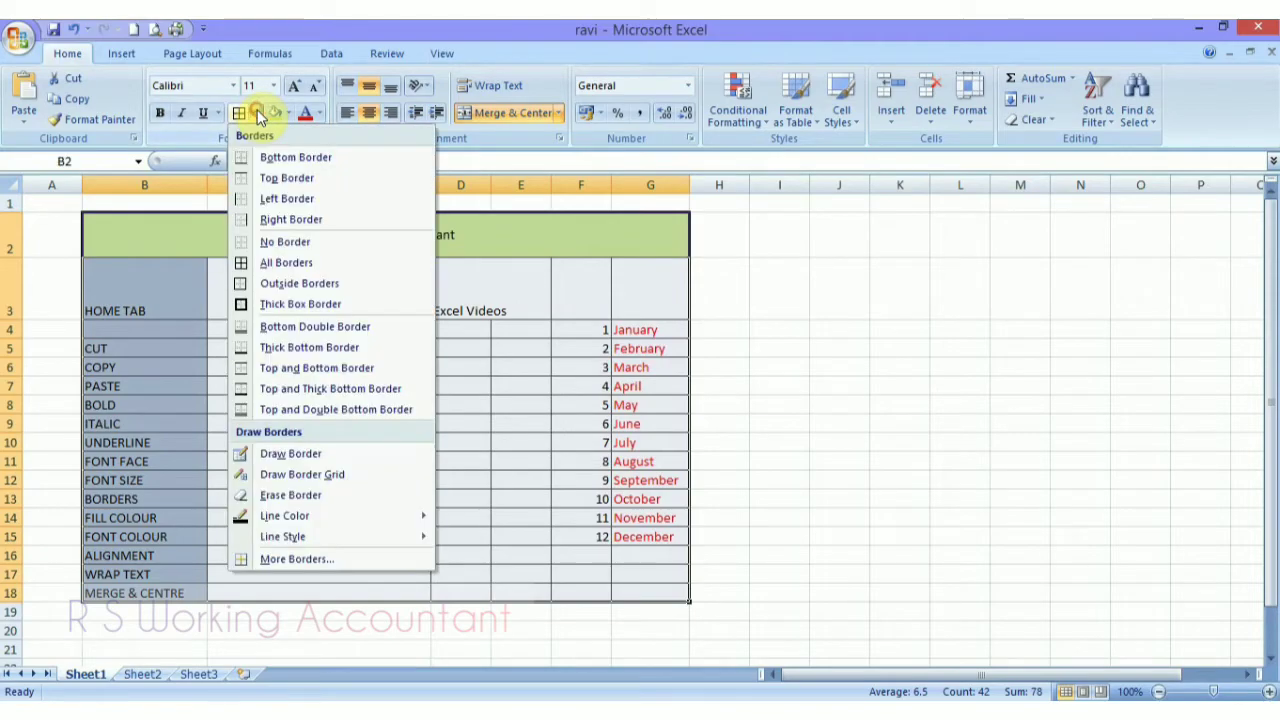
click(268, 304)
click(364, 379)
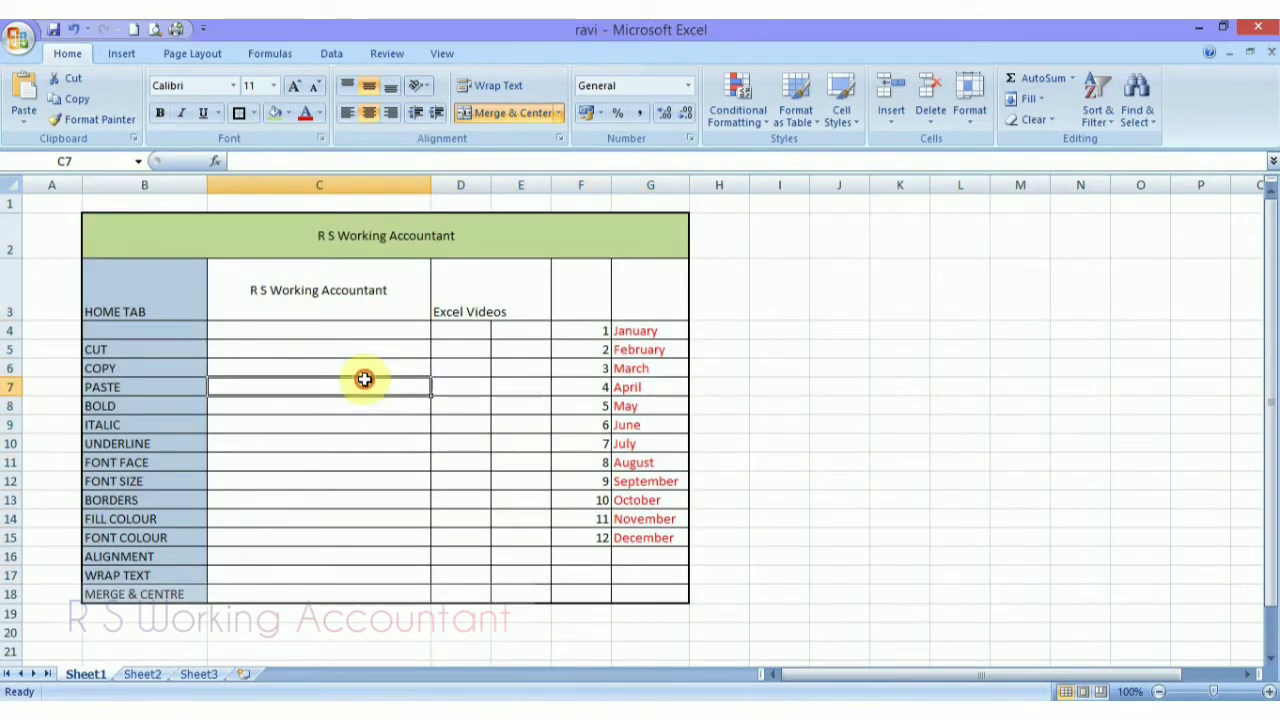
- Centre the C3 R S Working Accountant text horizontally and leave it bottom-aligned
key(Down)
key(Down)
key(Down)
key(Down)
key(Up)
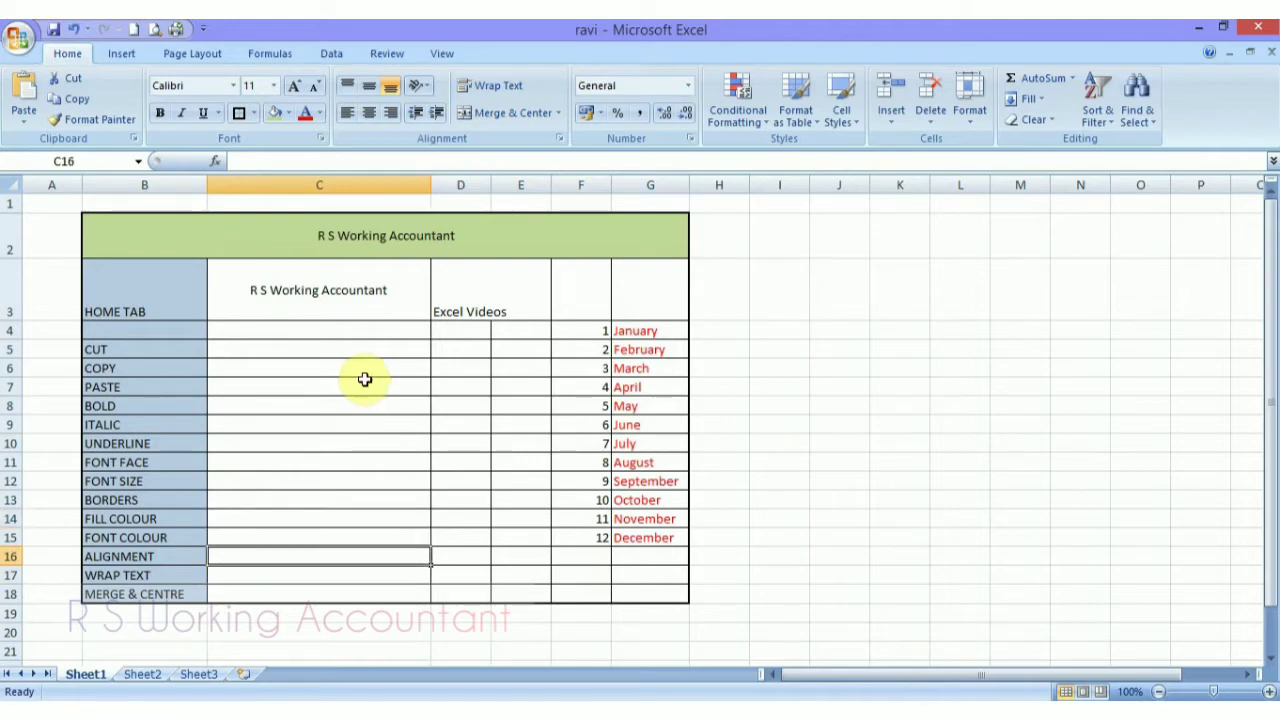
key(Up)
key(Up)
key(Up)
key(Up)
key(Up)
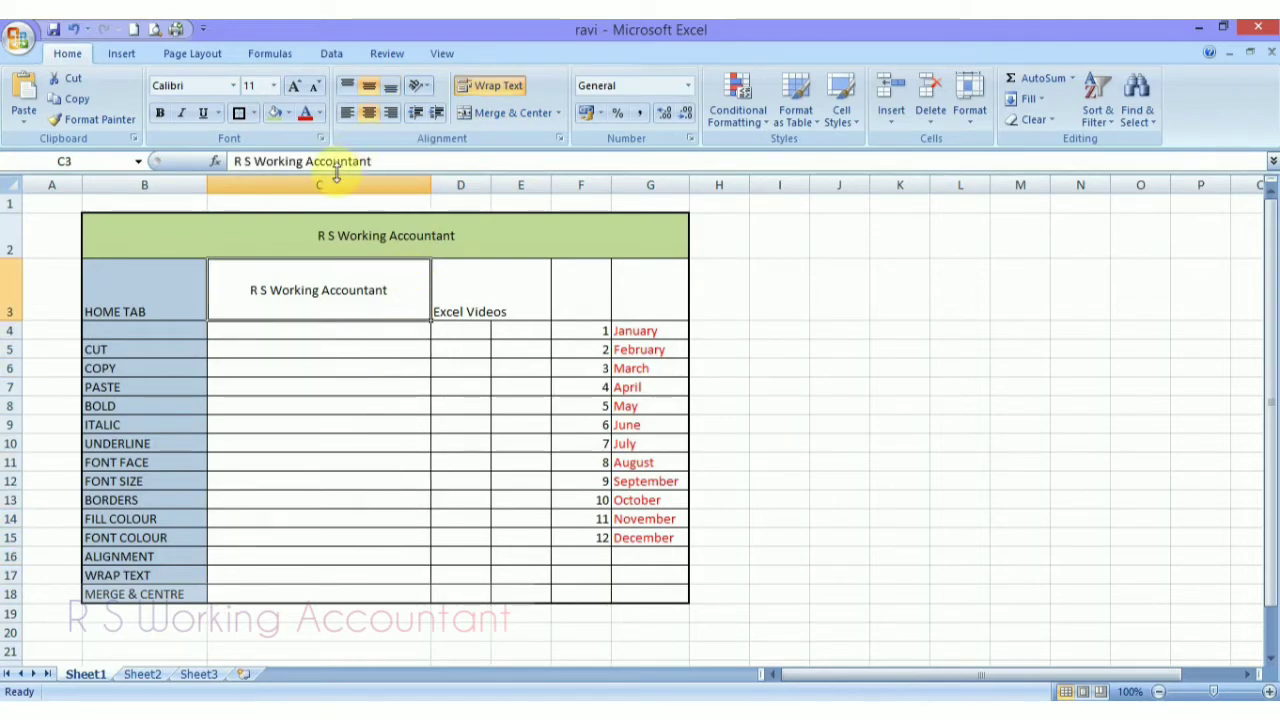
click(369, 117)
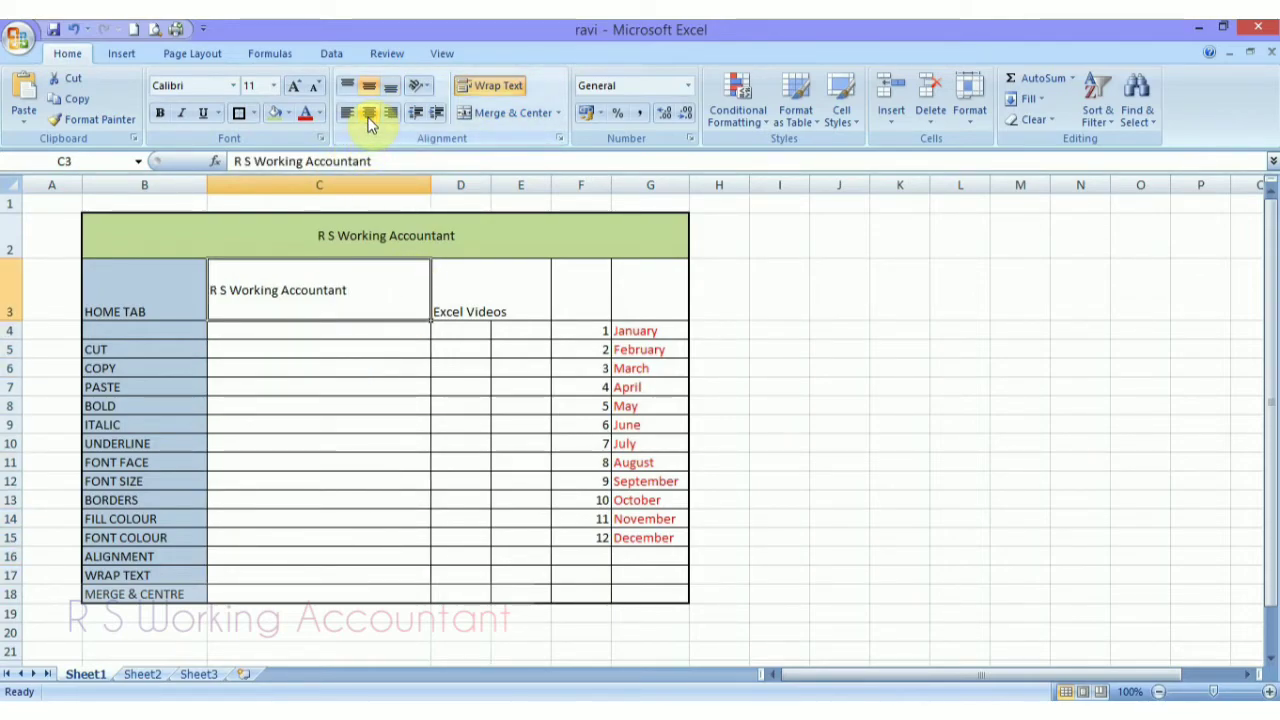
click(369, 113)
click(367, 94)
click(367, 95)
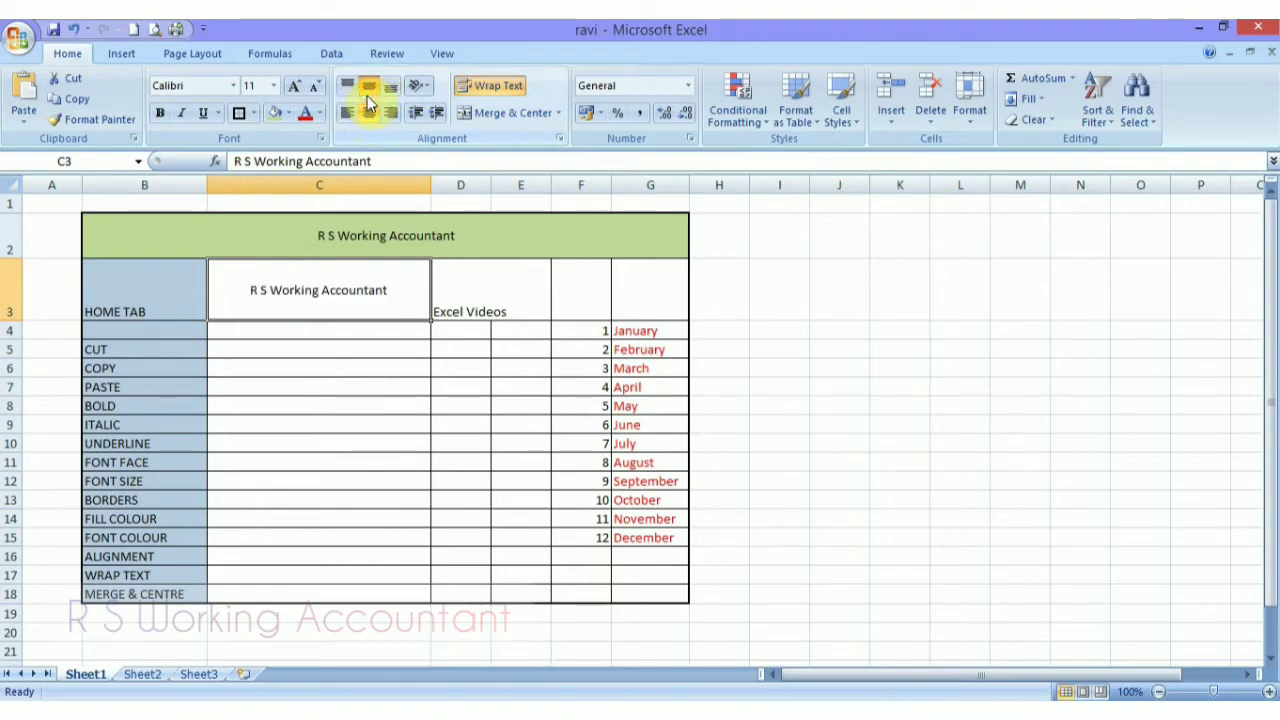
click(367, 95)
click(389, 355)
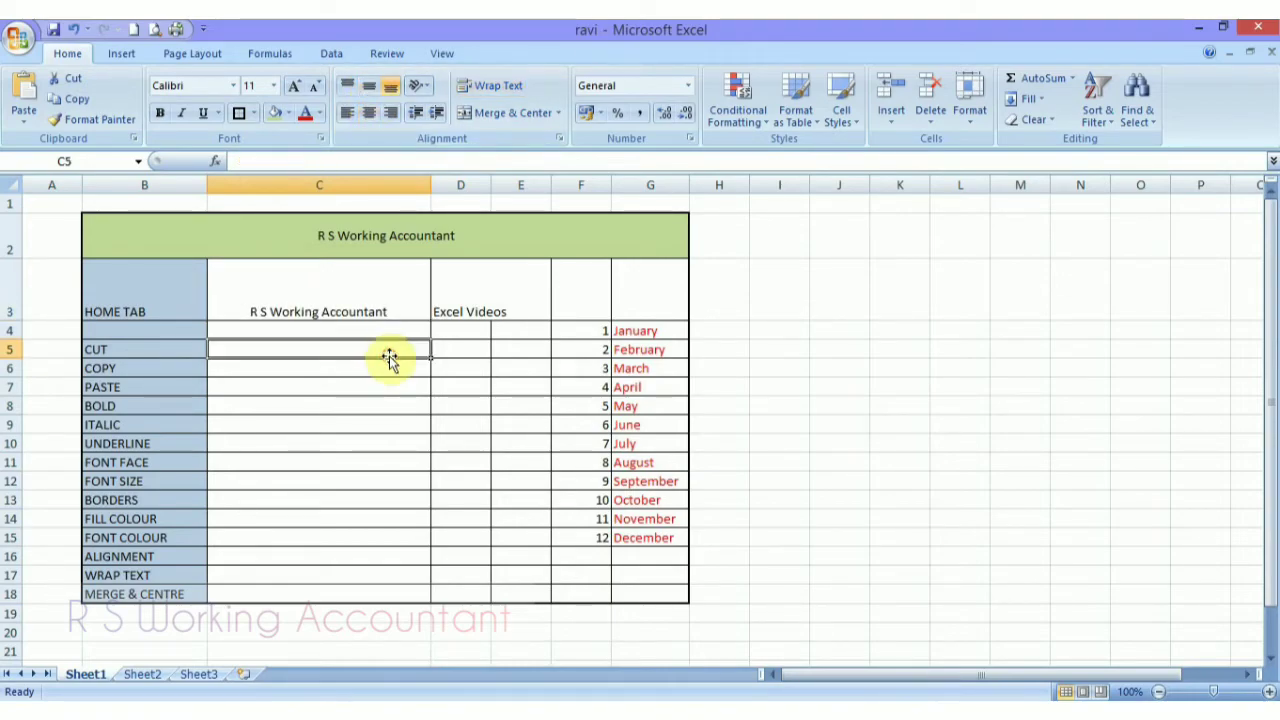
key(Right)
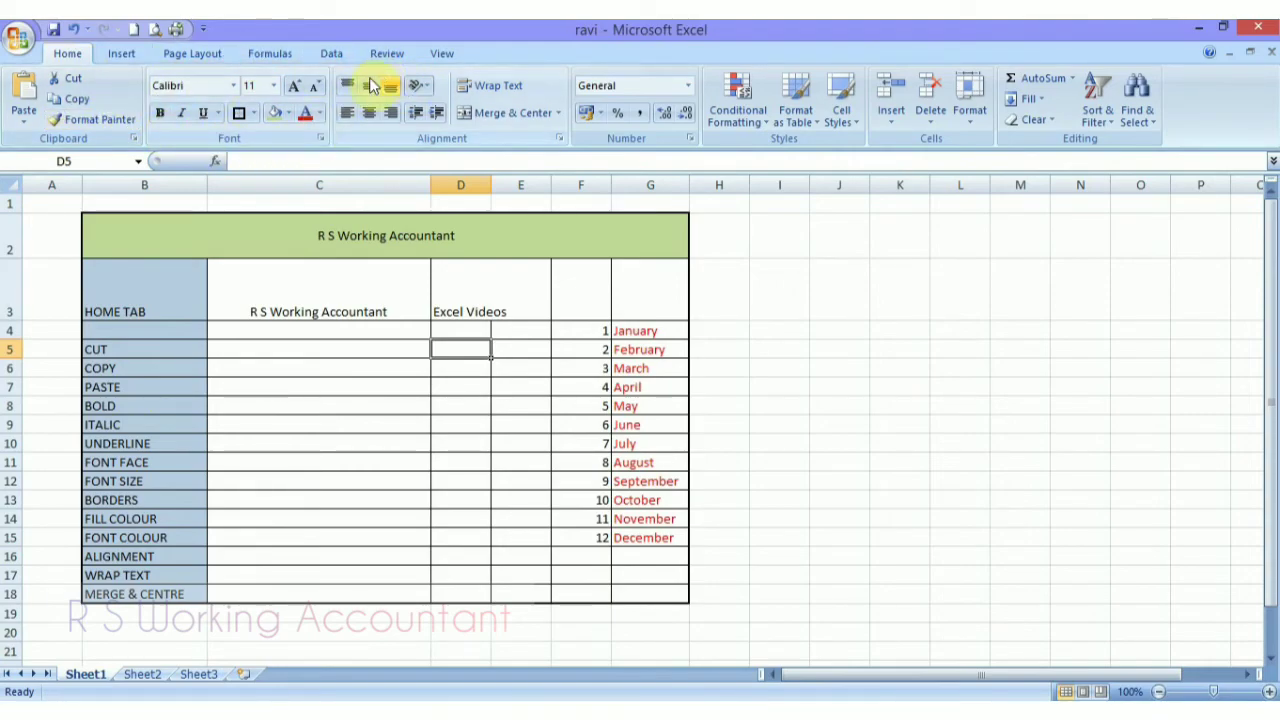
click(411, 240)
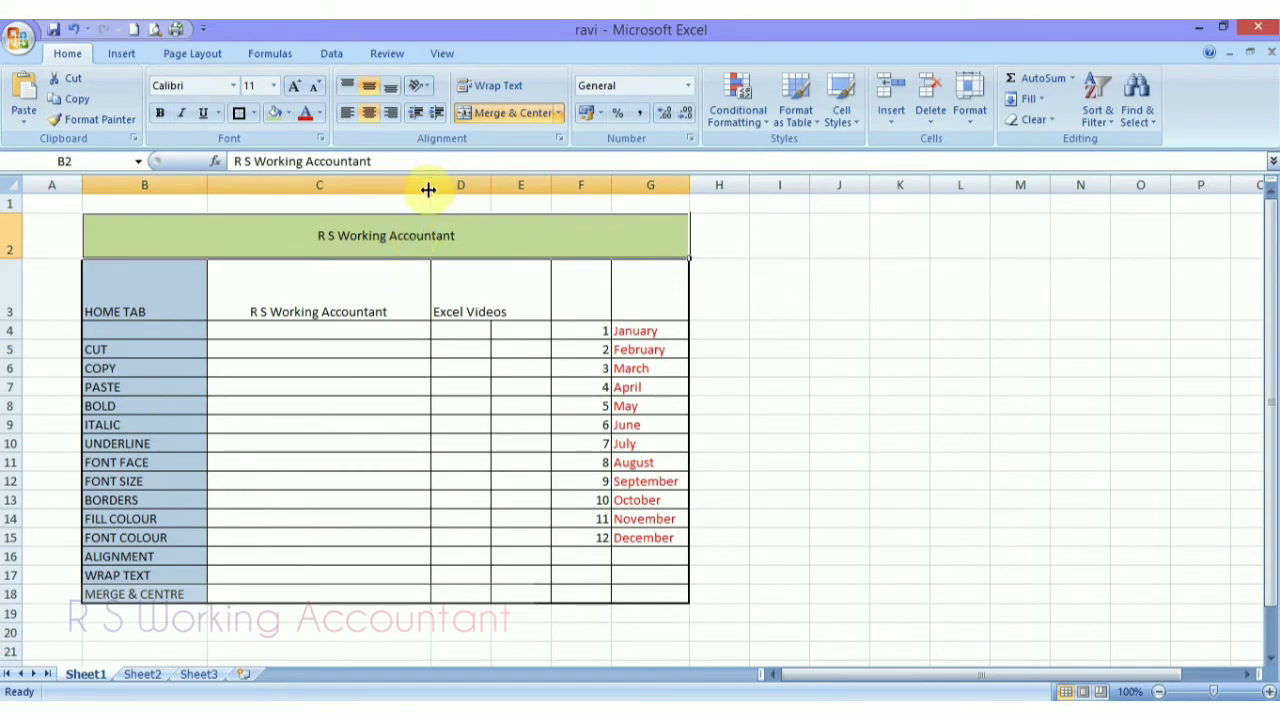
click(378, 296)
click(426, 87)
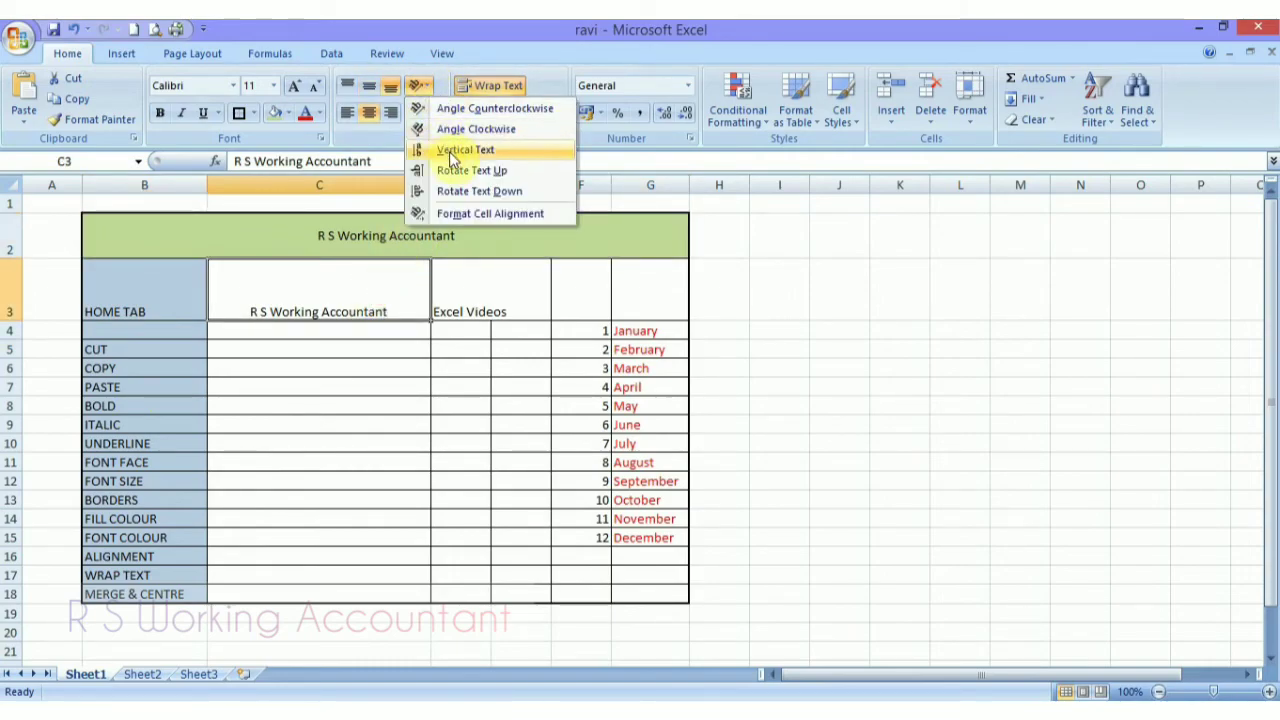
click(457, 152)
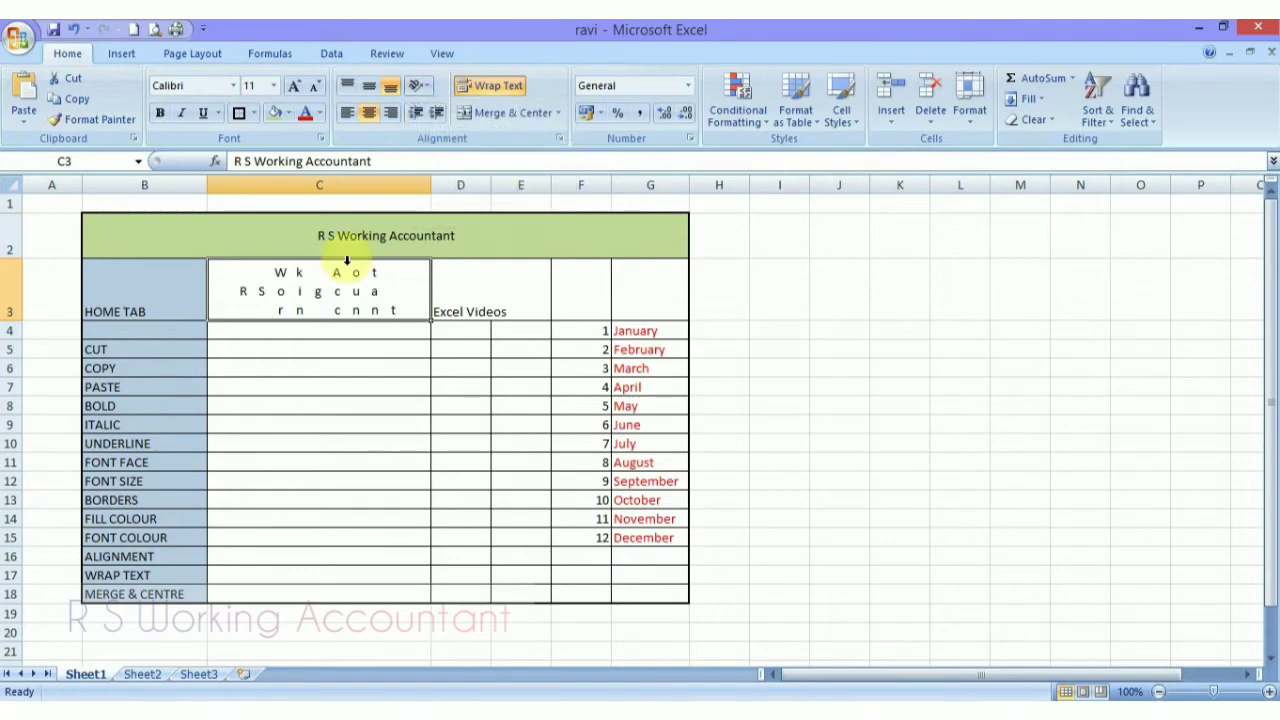
mouse_move(10, 321)
mouse_down()
mouse_move(29, 491)
mouse_move(7, 452)
mouse_move(8, 480)
mouse_up()
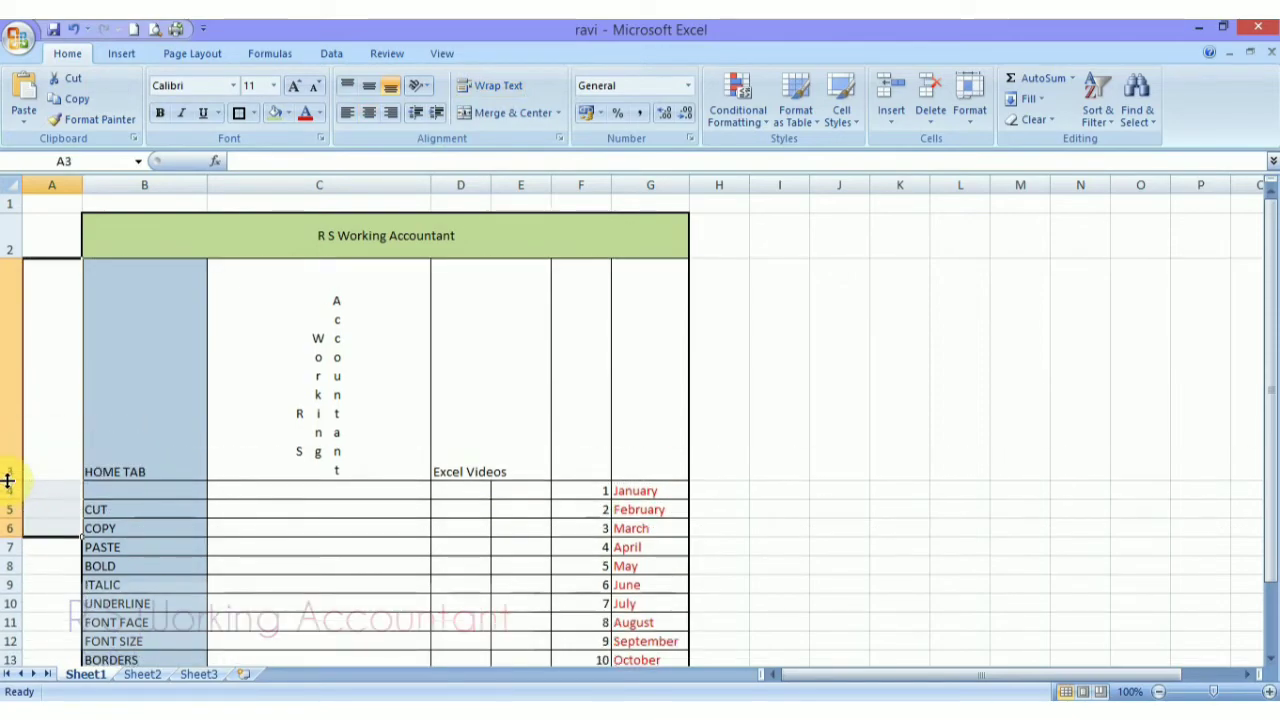
click(346, 360)
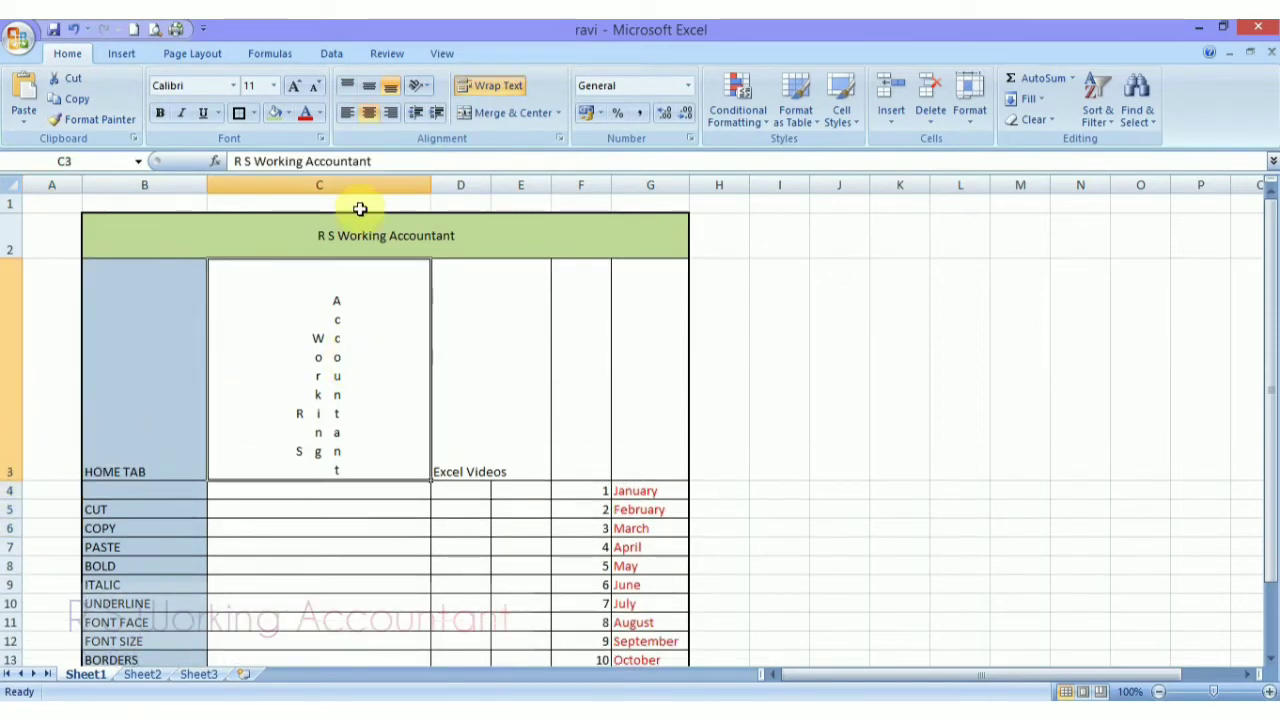
click(434, 92)
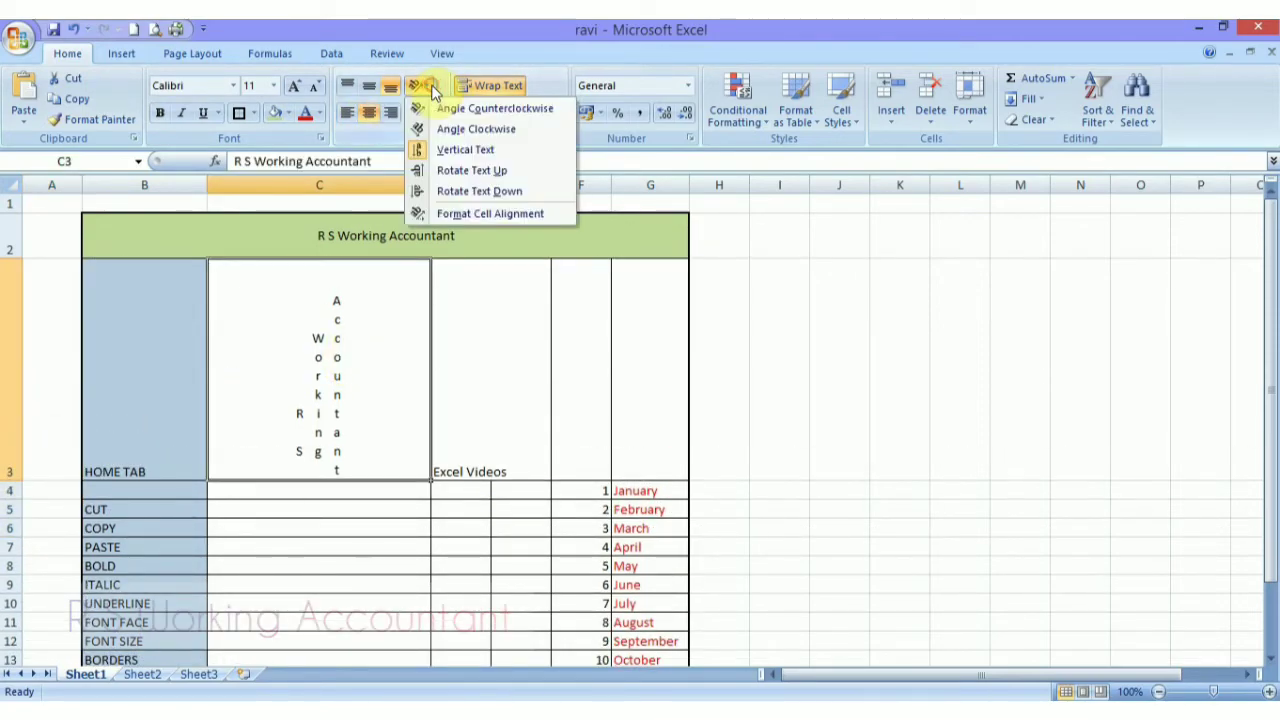
click(471, 171)
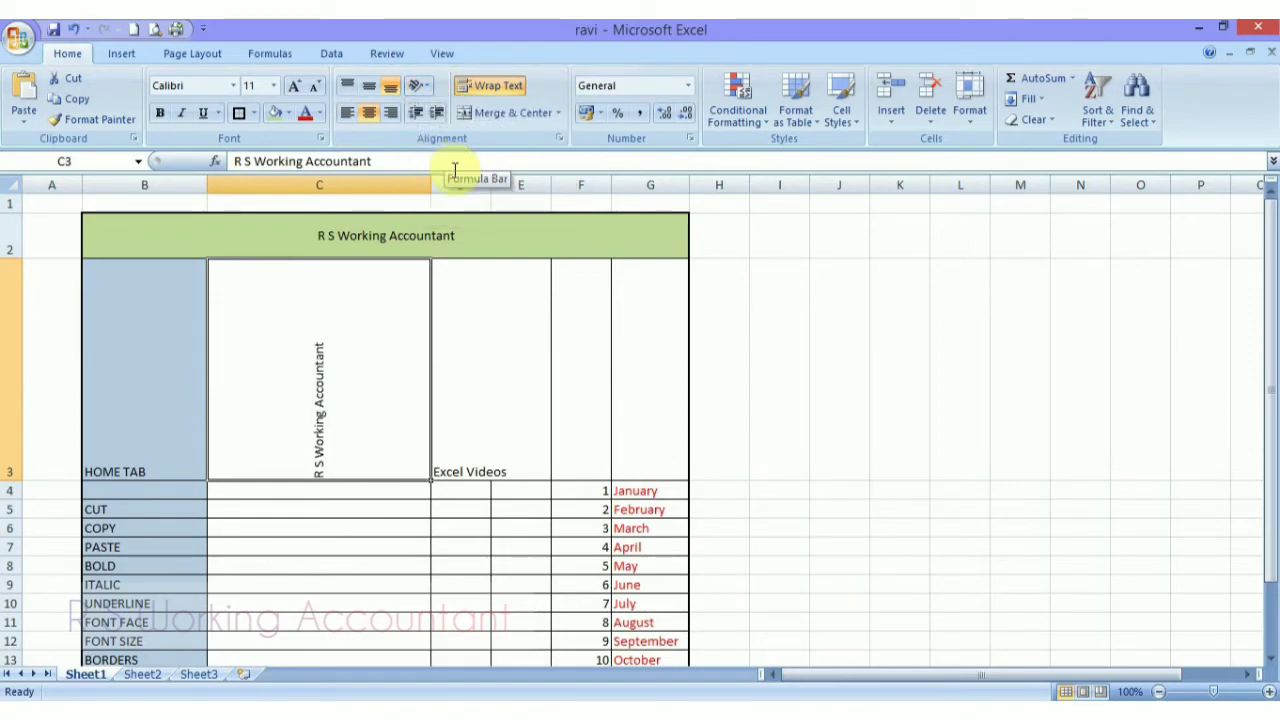
click(427, 93)
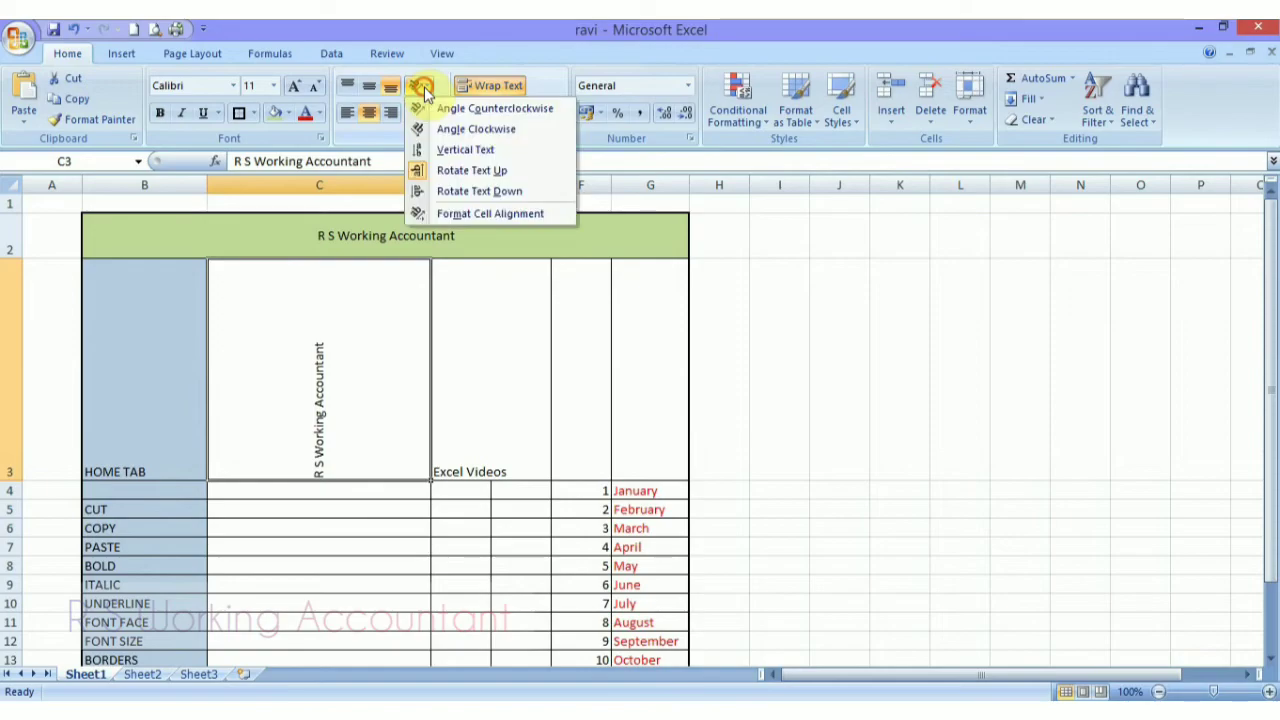
click(455, 135)
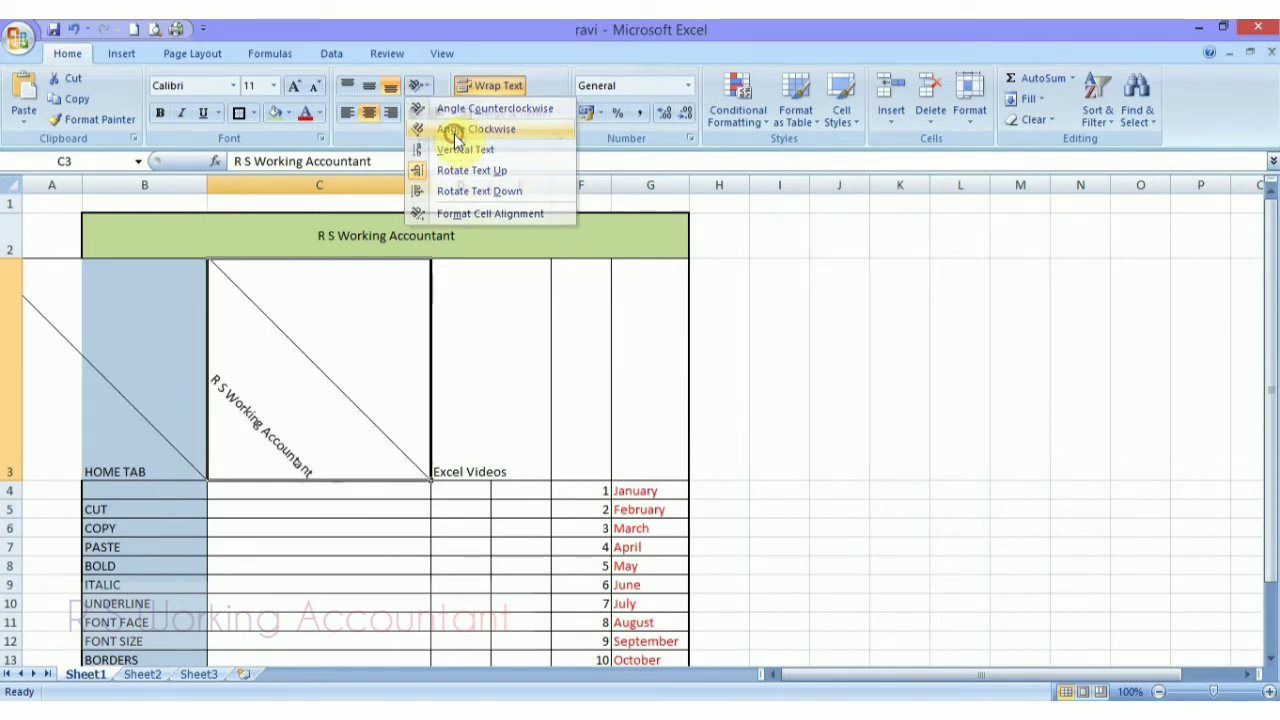
click(424, 88)
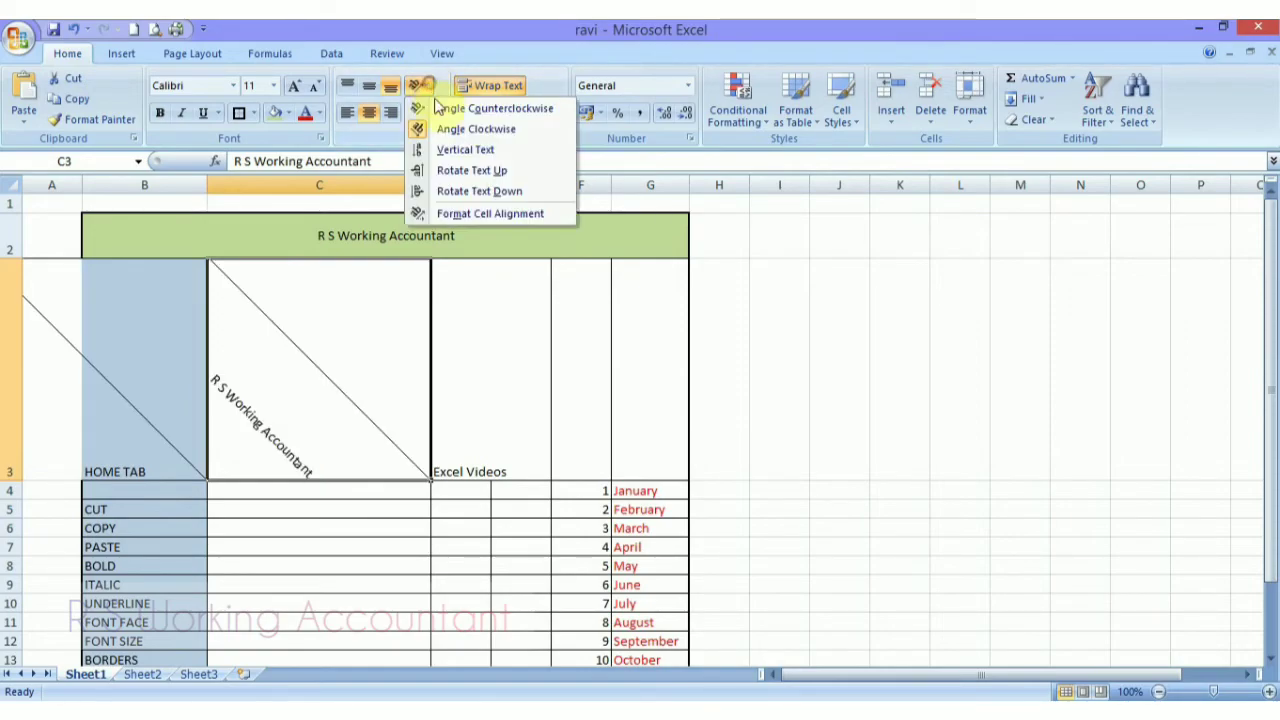
click(455, 104)
key(ctrl+z)
key(ctrl+z)
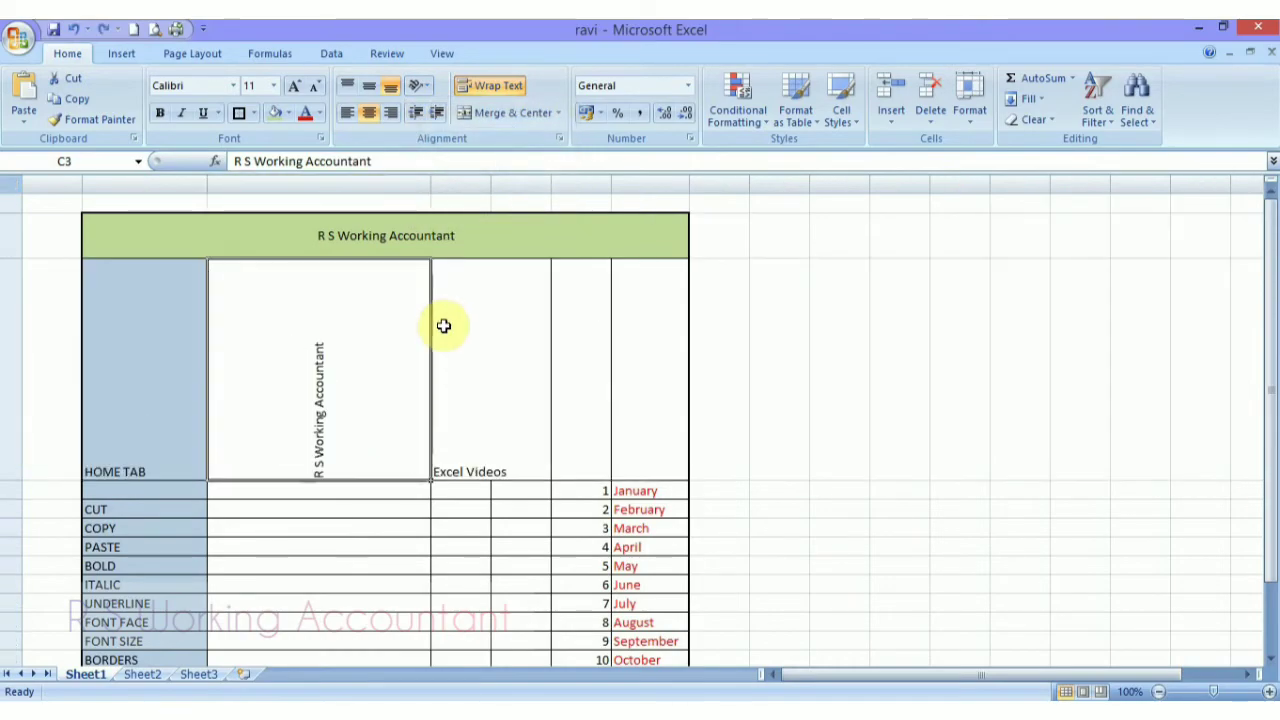
key(ctrl+z)
key(ctrl+z)
key(ctrl+z)
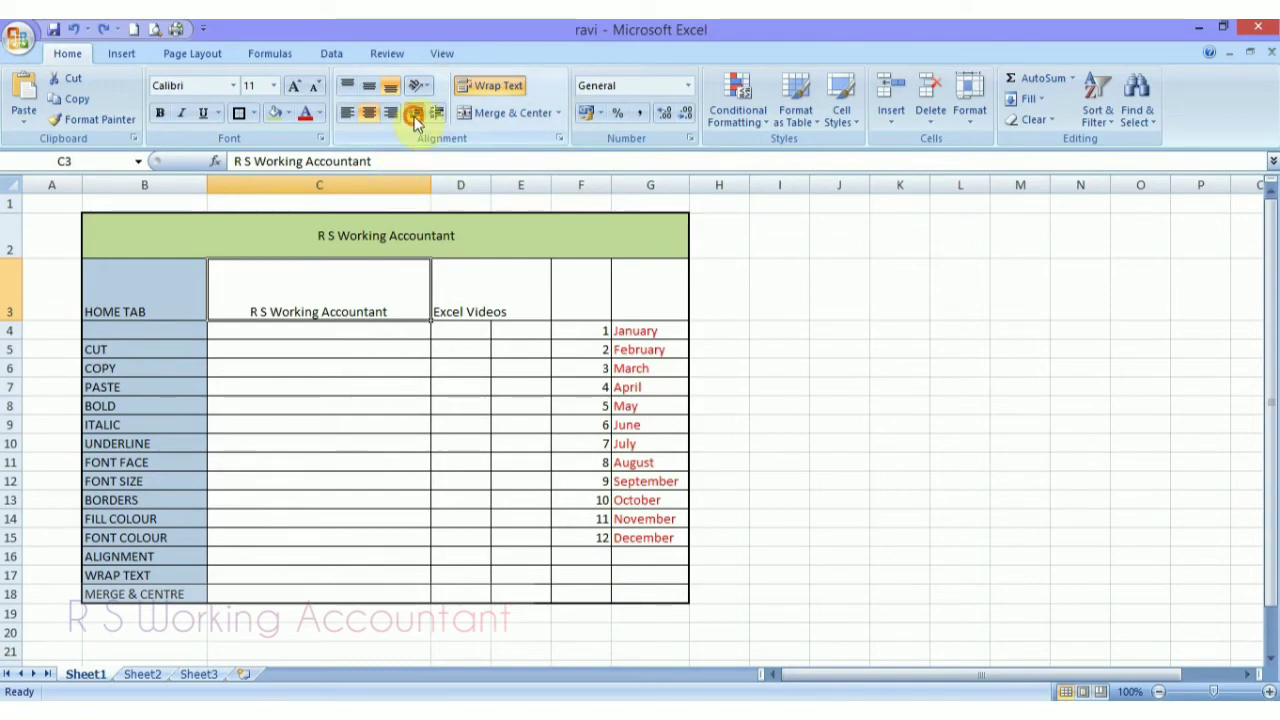
- Indent the CUT label in B5, then decrease the indent back to the left edge
drag(737, 392, 130, 203)
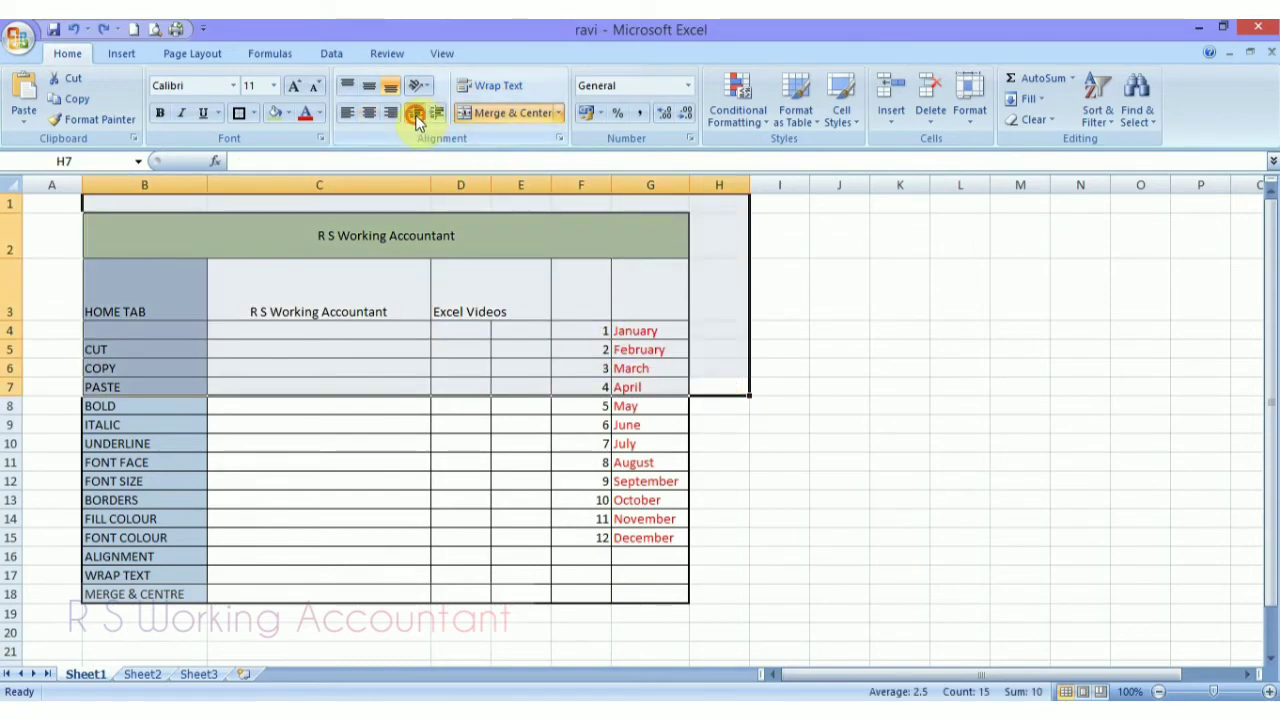
click(577, 369)
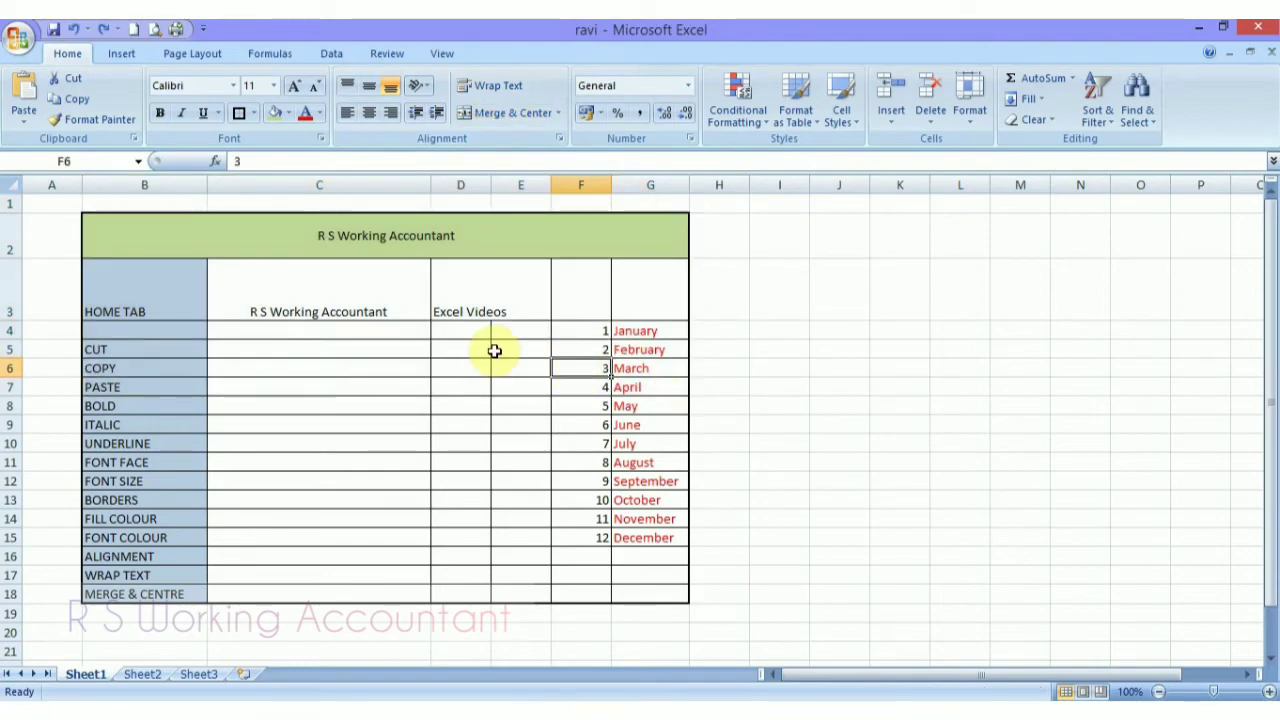
click(134, 353)
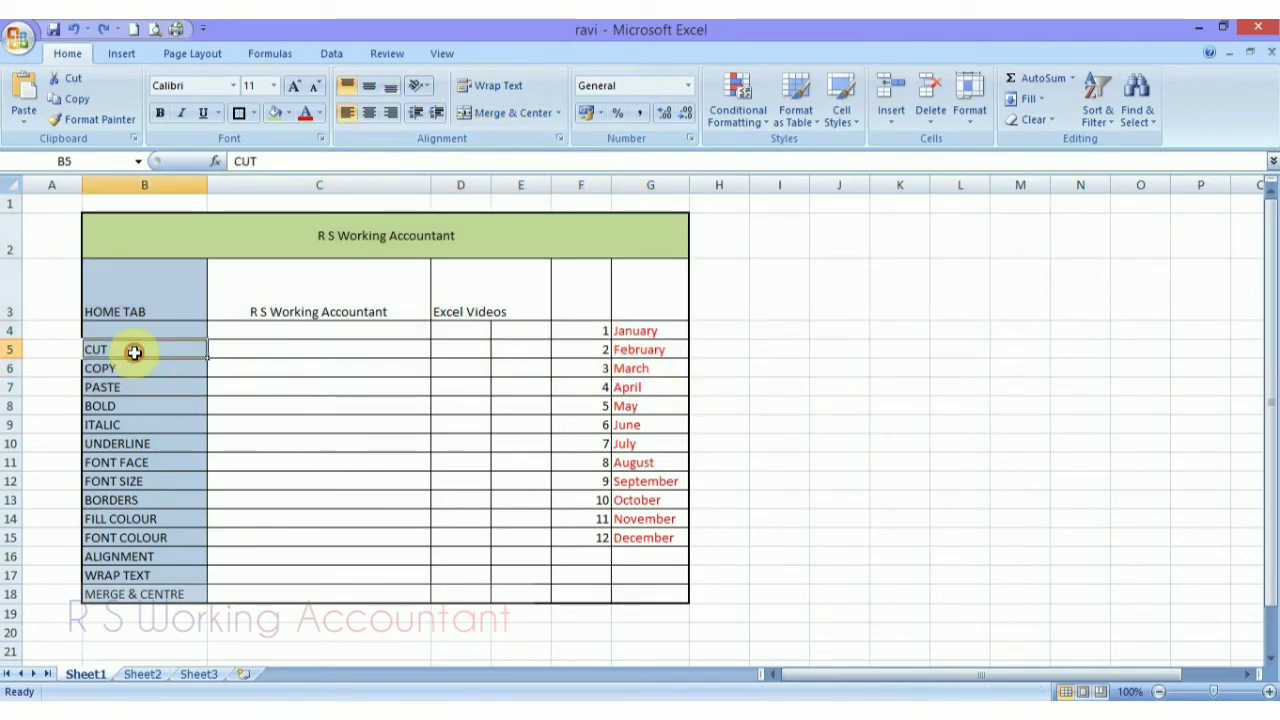
click(434, 115)
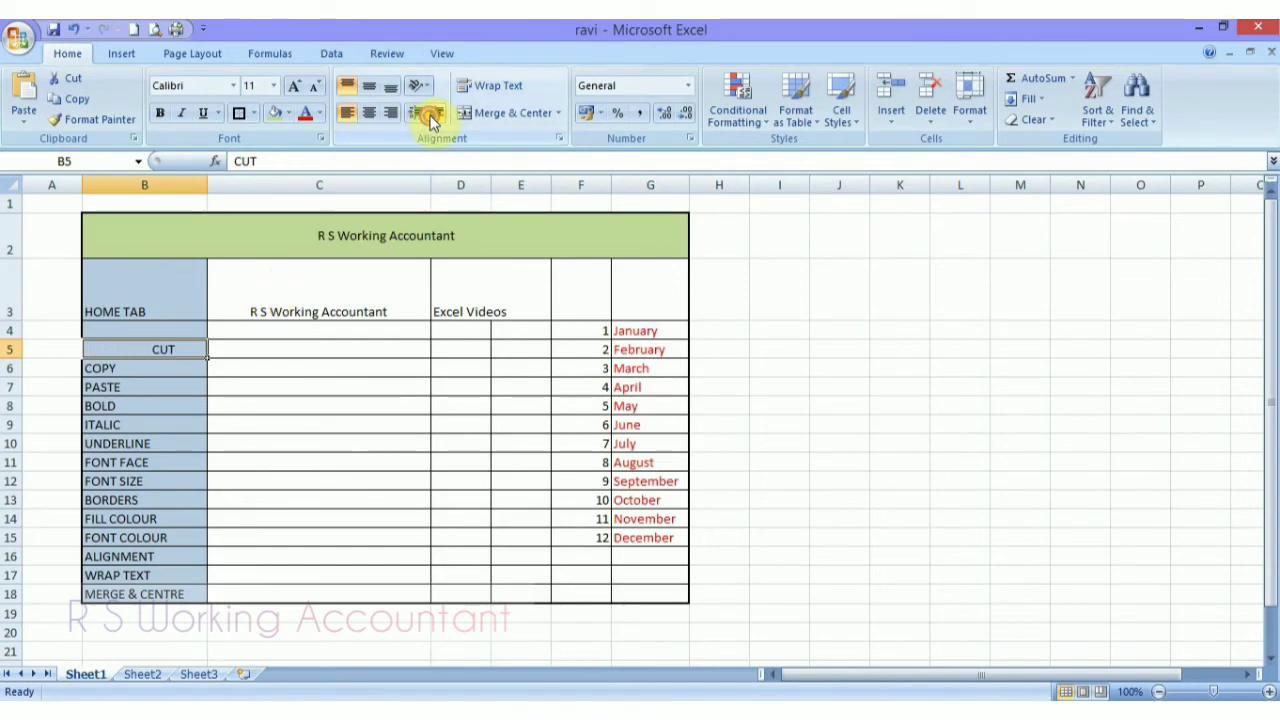
click(413, 115)
click(413, 115)
click(413, 115)
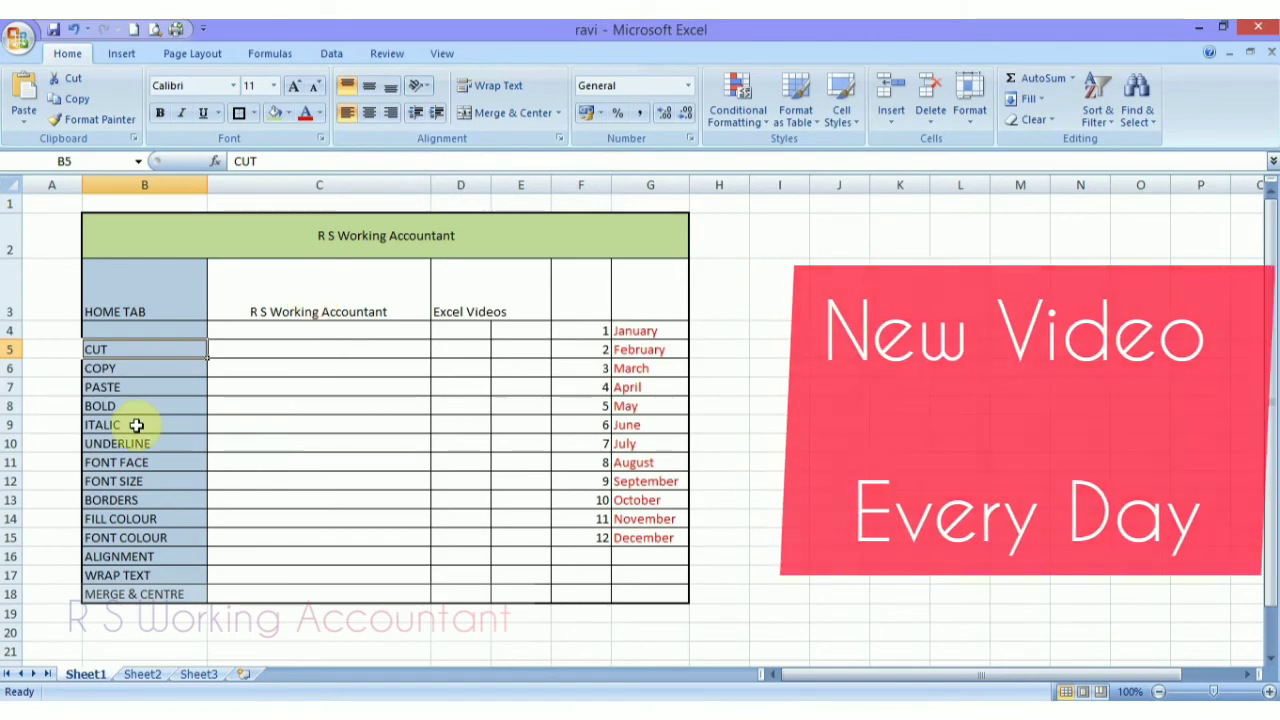
- Widen column B, indent the ITALIC label in B9 two steps, then remove the indent
click(135, 424)
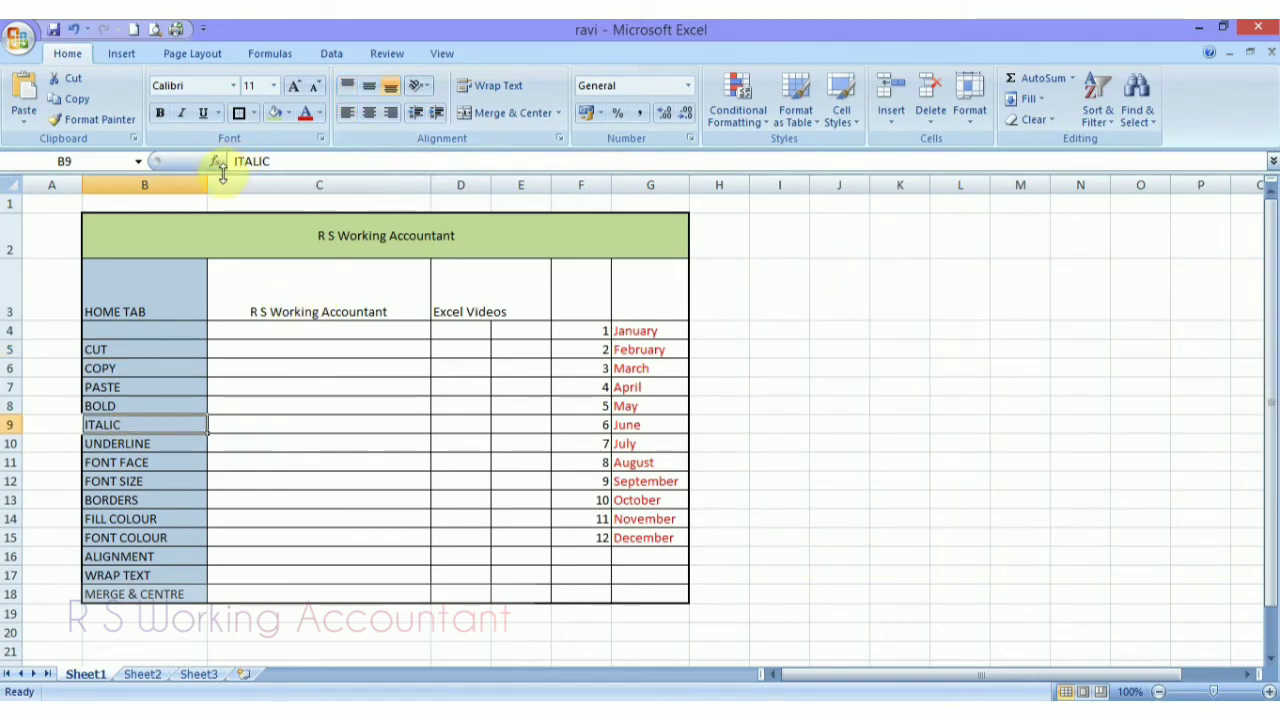
drag(208, 185, 360, 185)
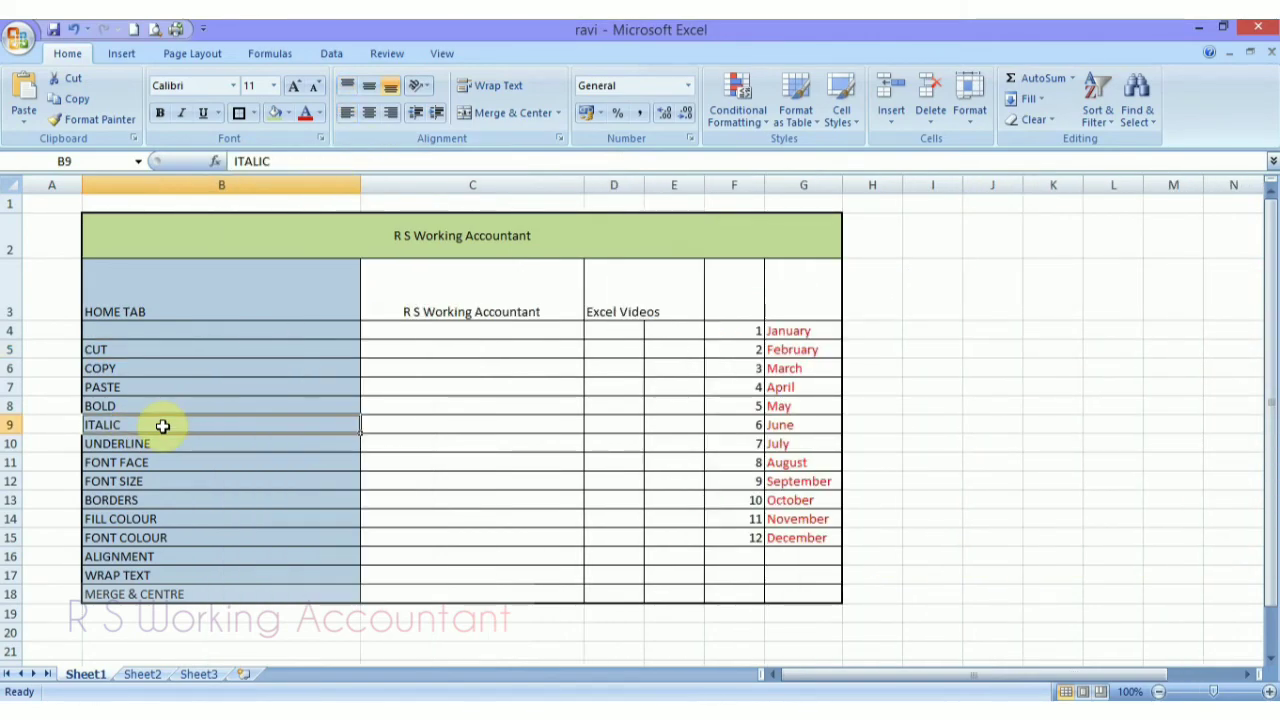
click(435, 118)
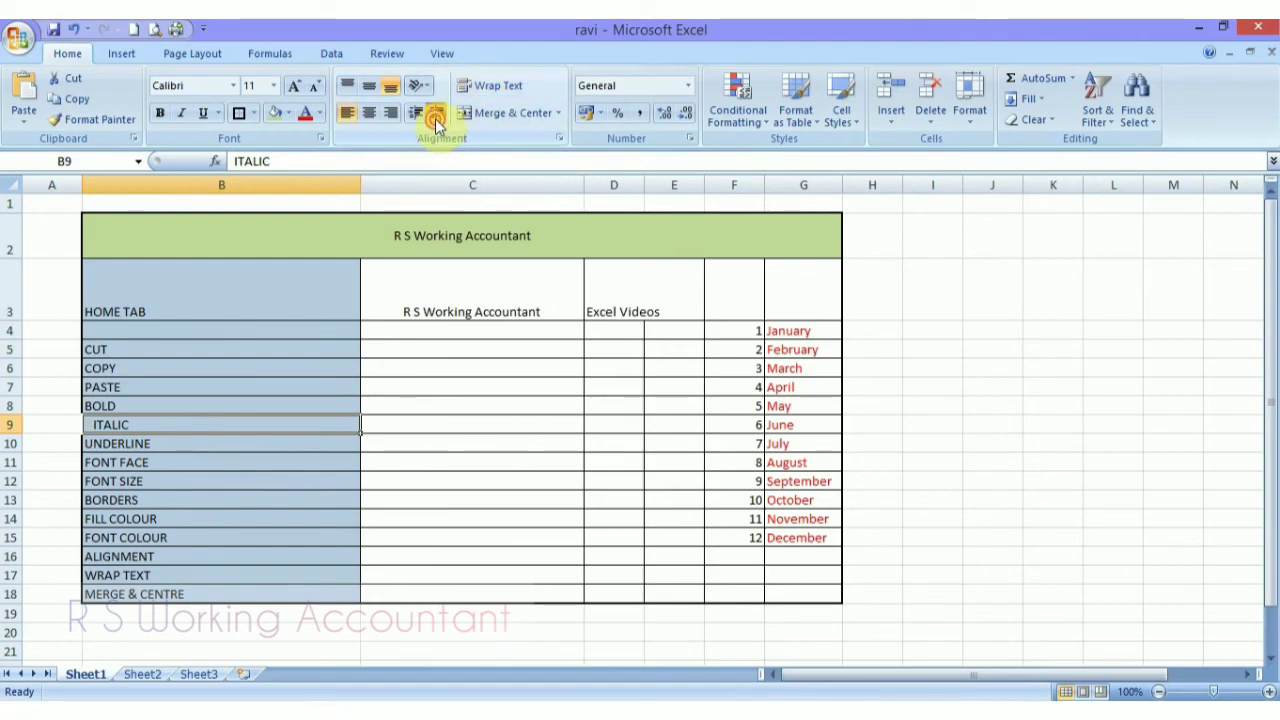
click(435, 118)
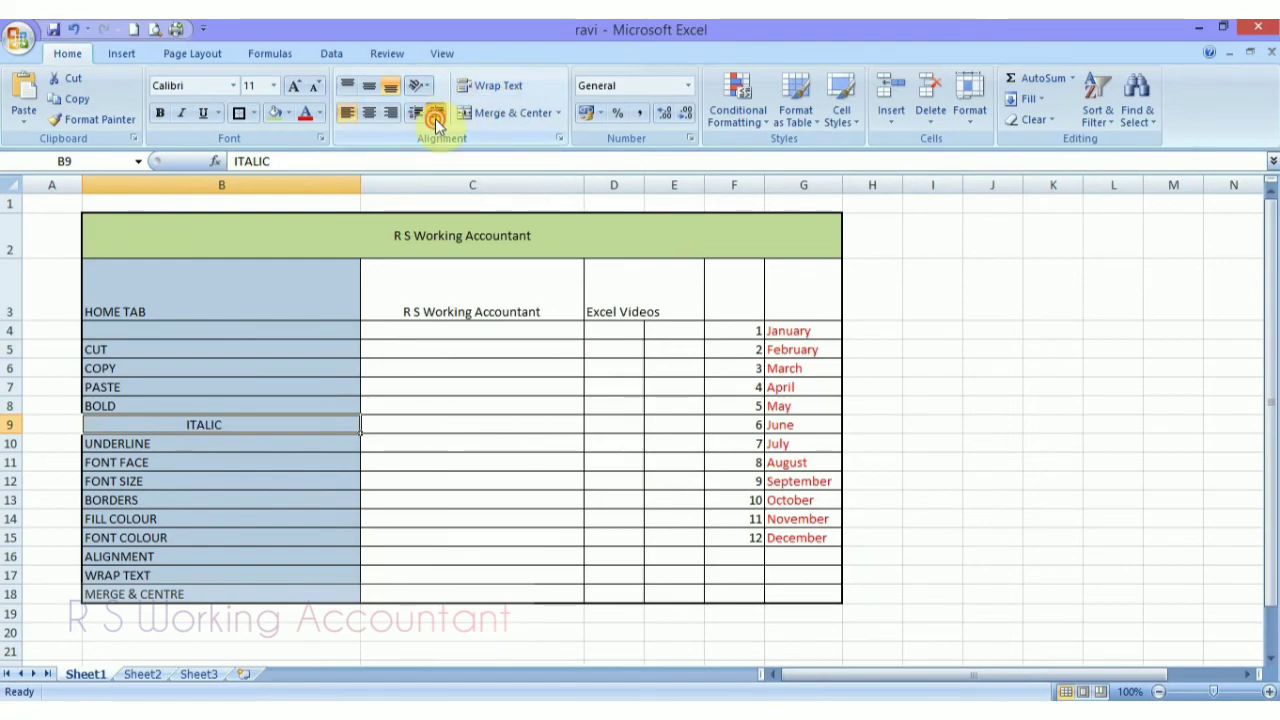
click(419, 117)
click(419, 117)
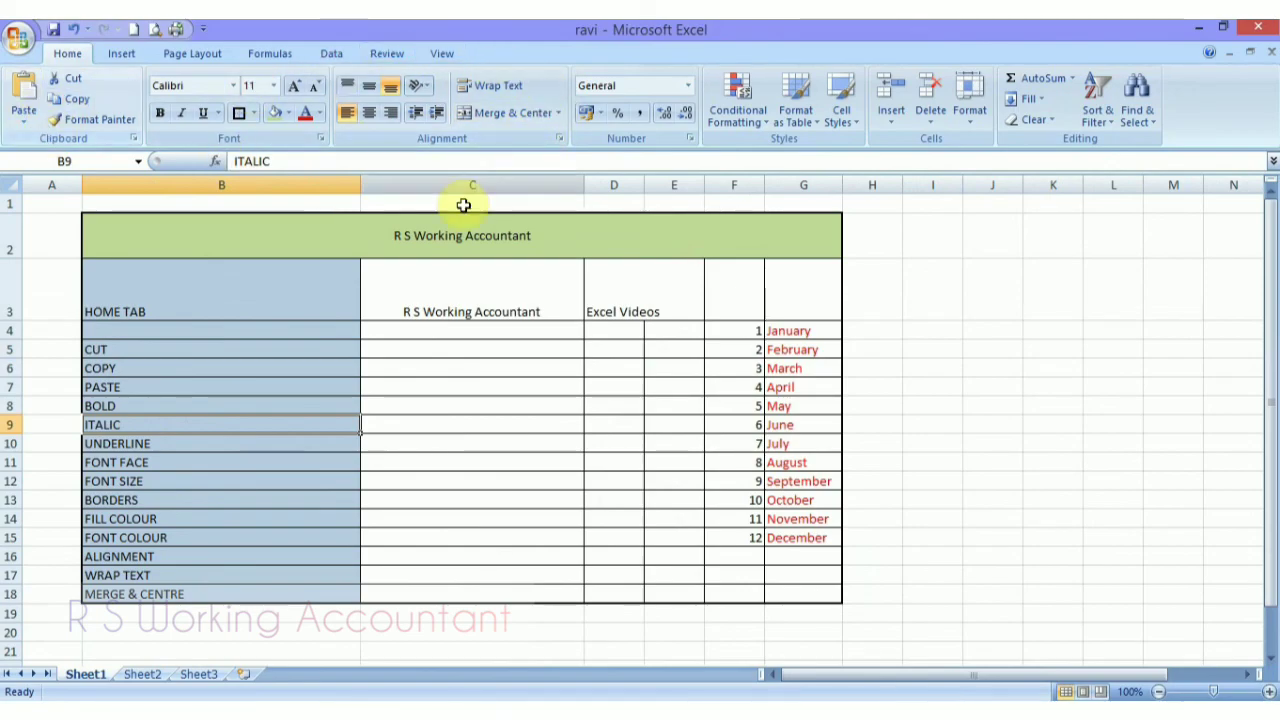
click(394, 365)
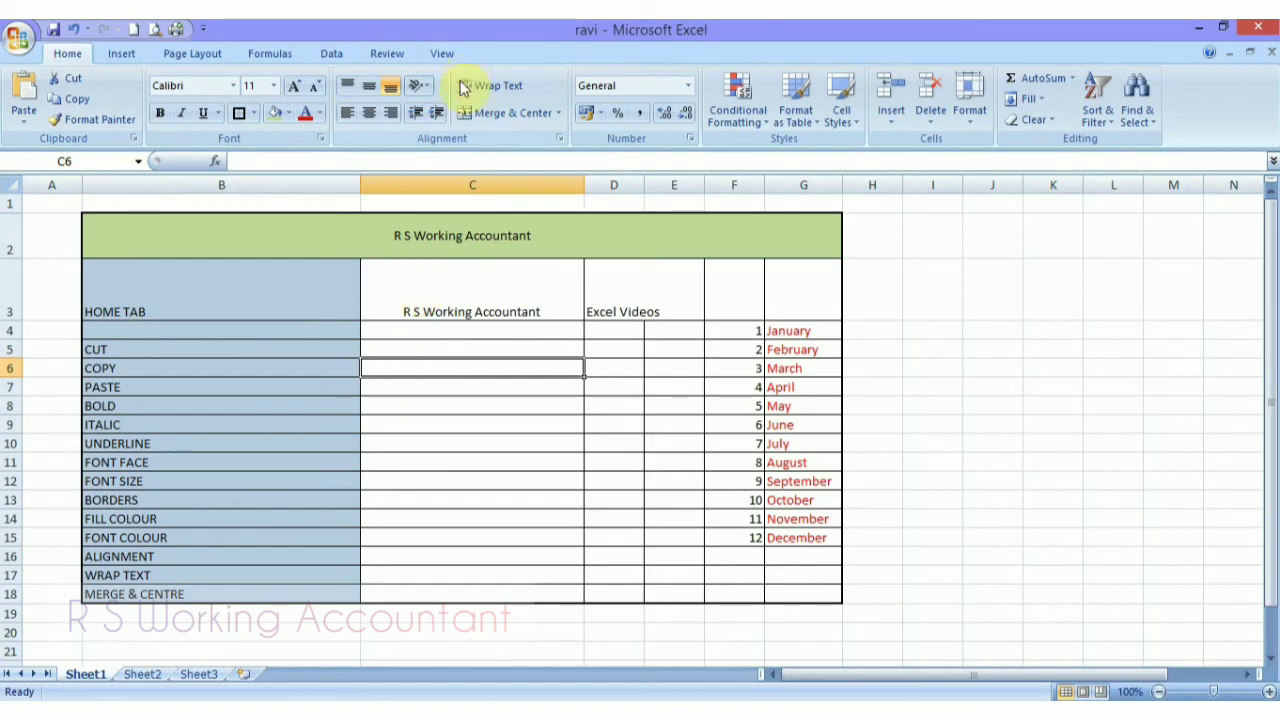
key(super+c)
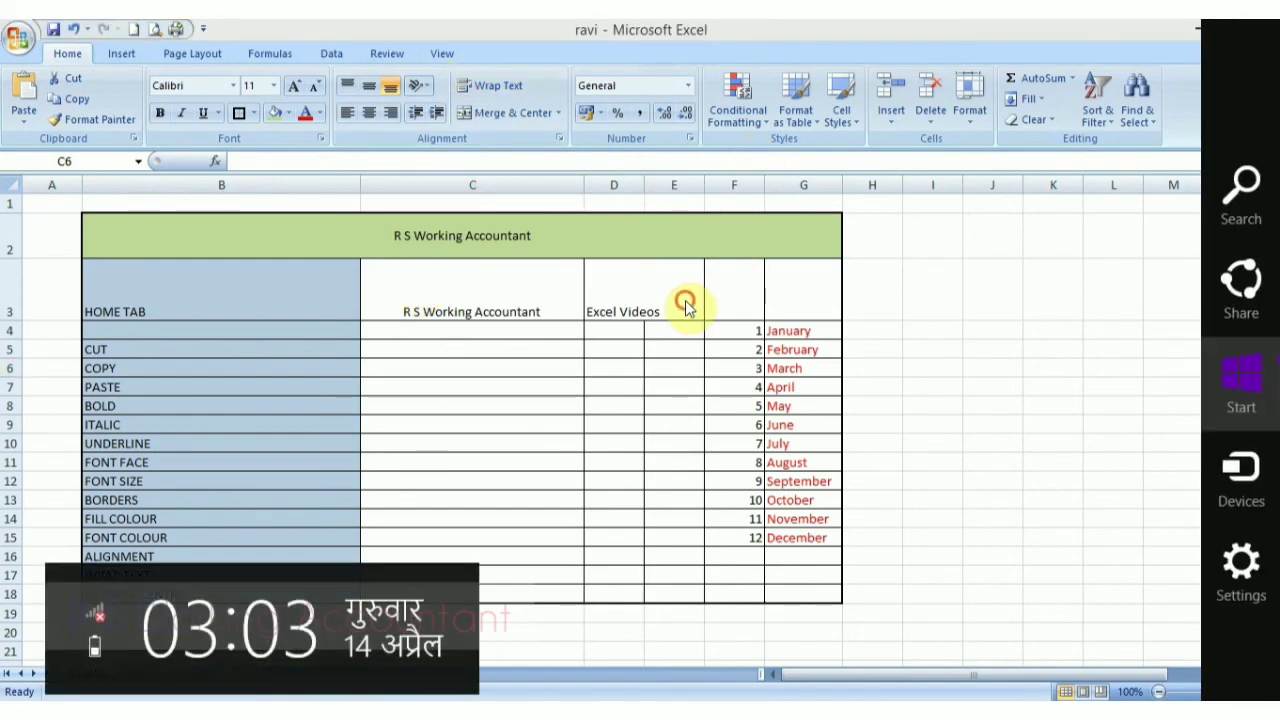
click(685, 300)
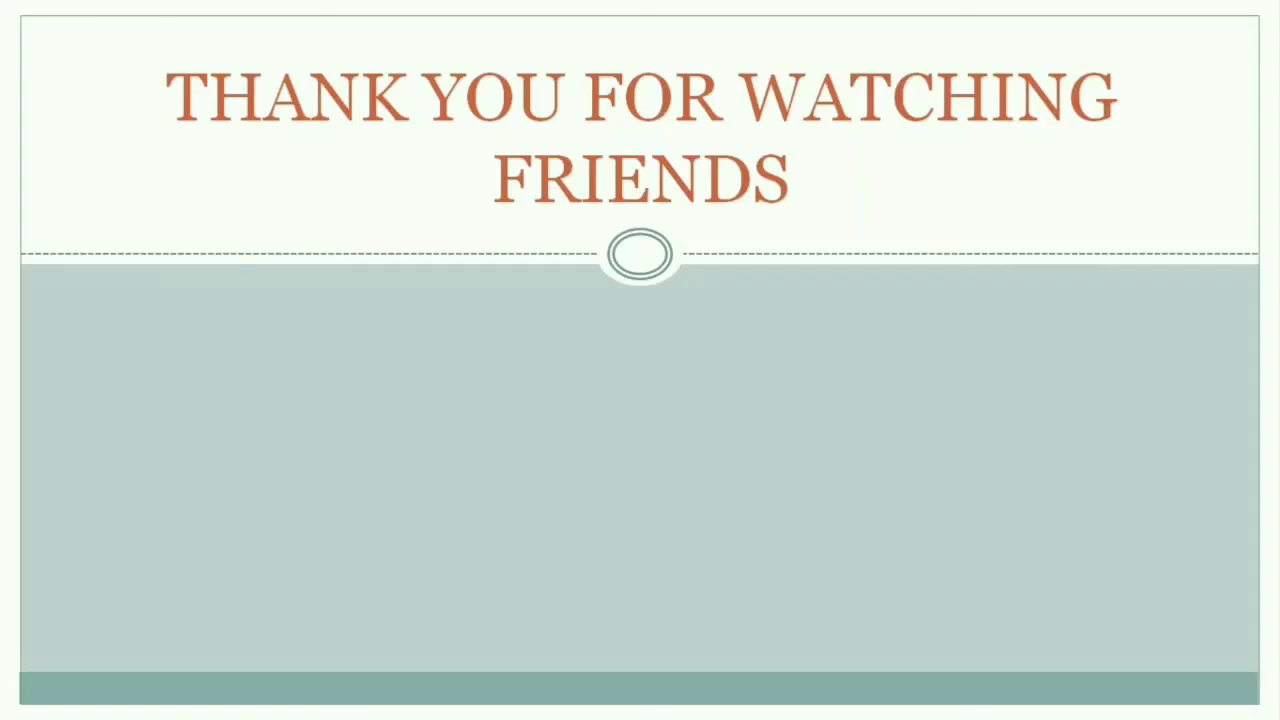